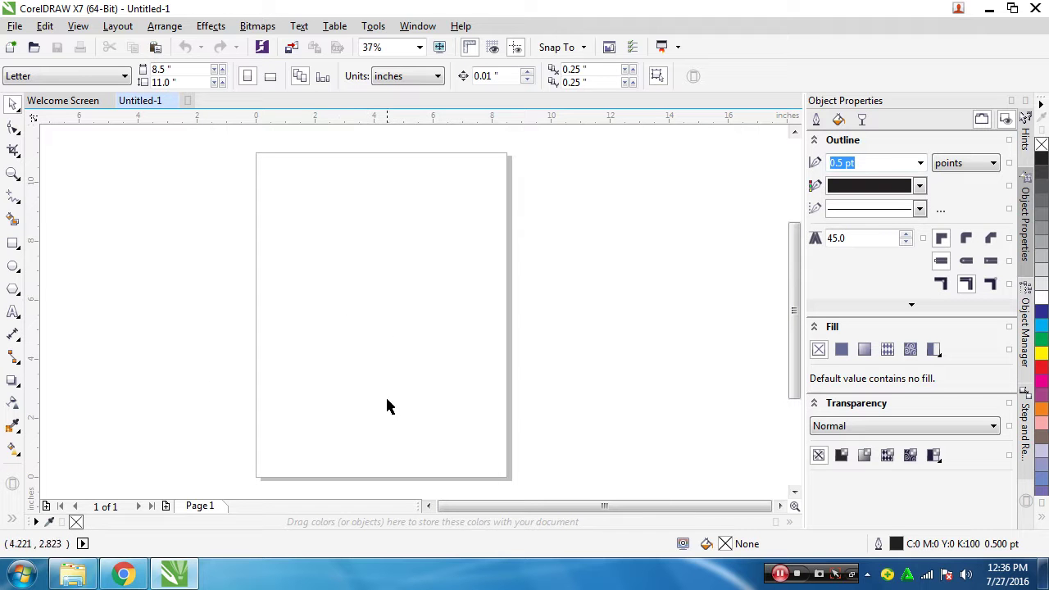
Step: Import reflections2.jpg onto the upper part of the page at about 2.3 by 1.4 inches and undo the placement
click(15, 26)
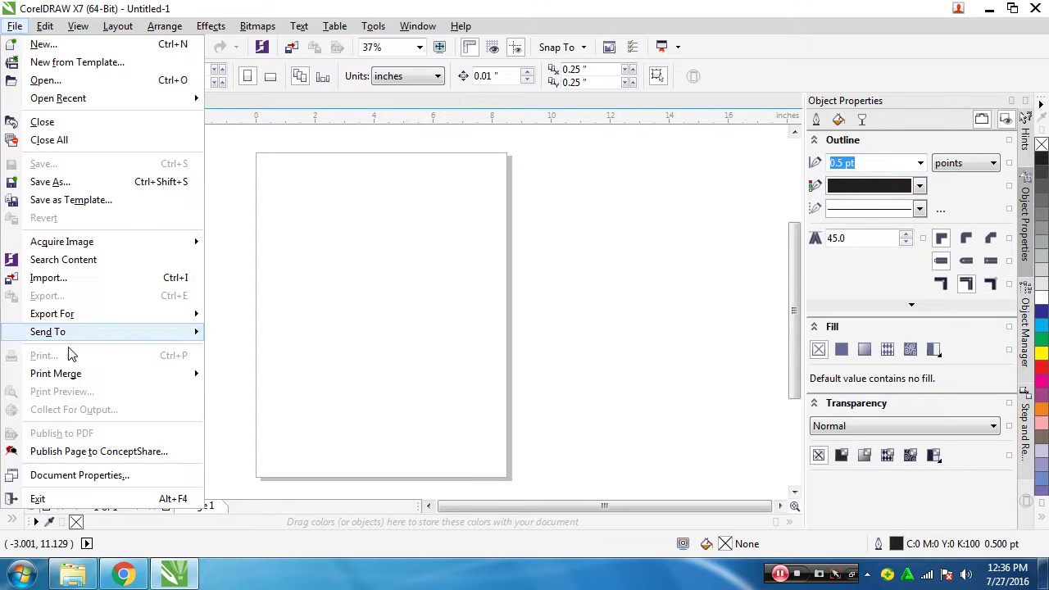
click(69, 282)
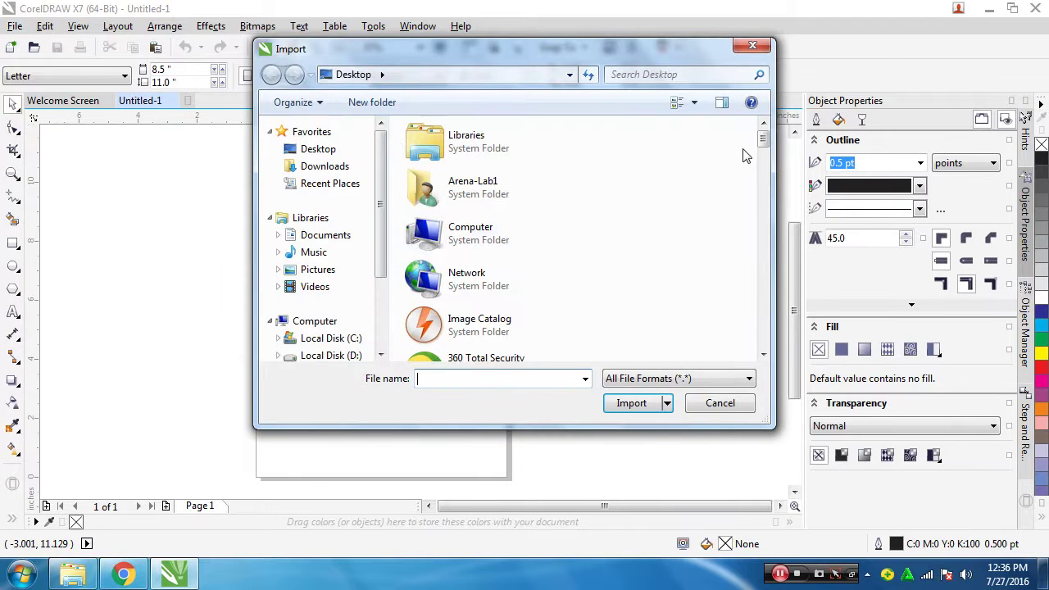
drag(762, 142, 726, 309)
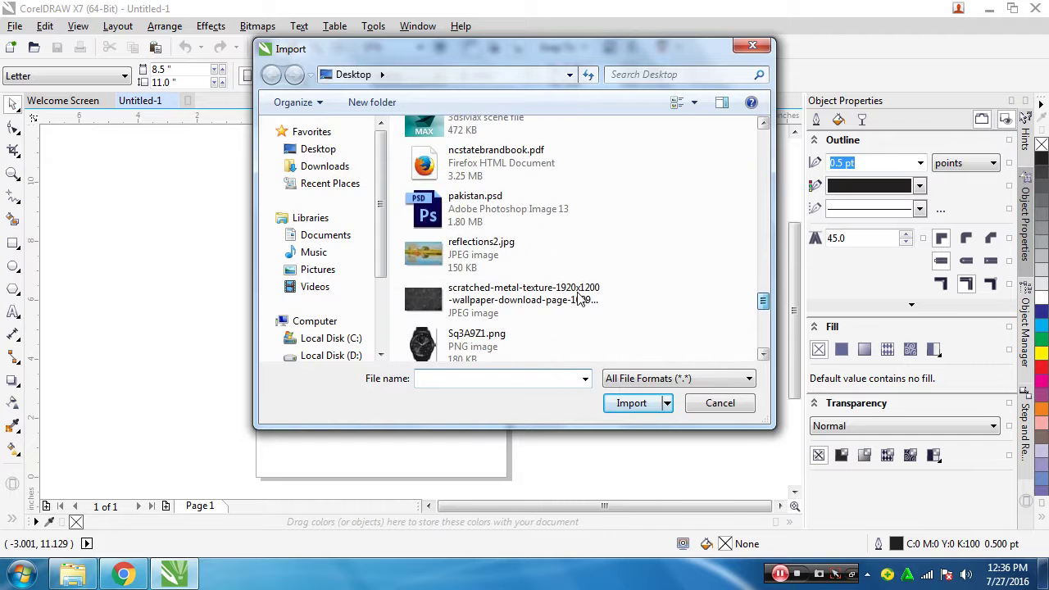
click(417, 256)
click(631, 403)
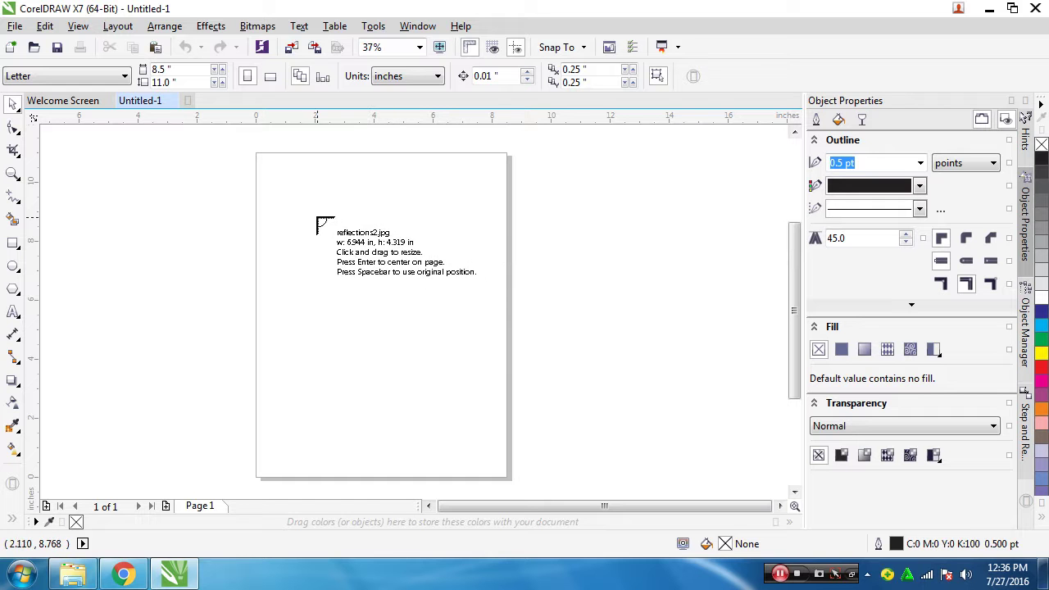
drag(314, 207, 382, 255)
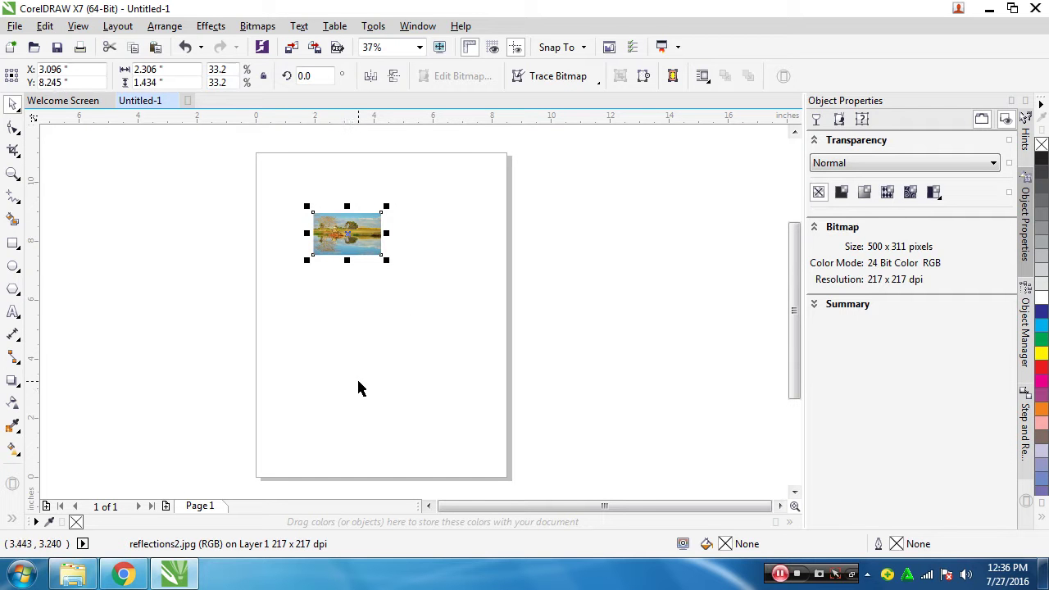
key(ctrl+z)
Step: Import reflections2.jpg again and place it on the page at its original size of 6.944 by 4.319 inches
key(ctrl+i)
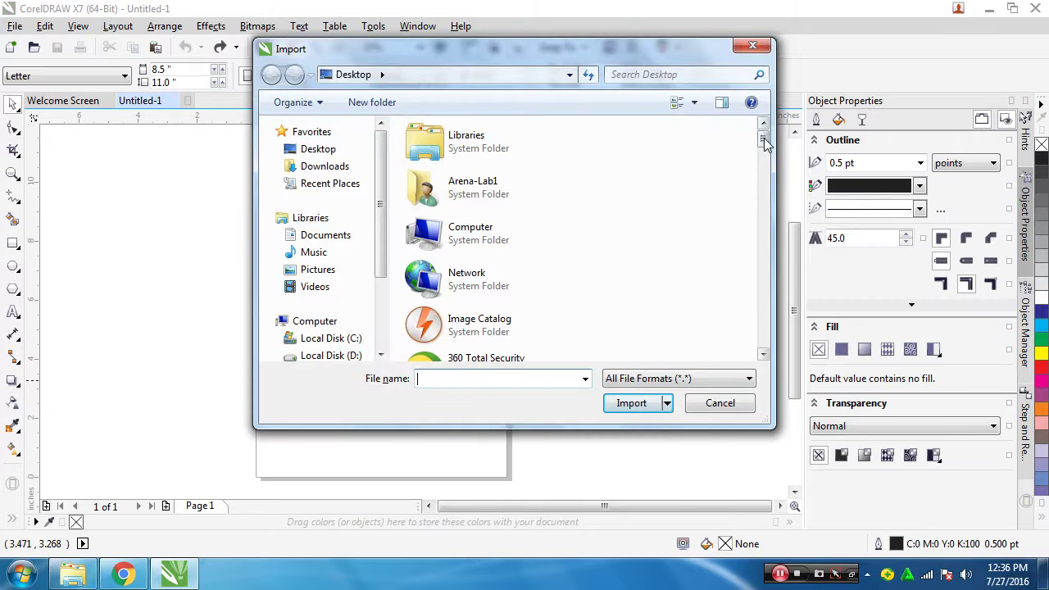
drag(762, 139, 739, 304)
click(426, 267)
click(631, 402)
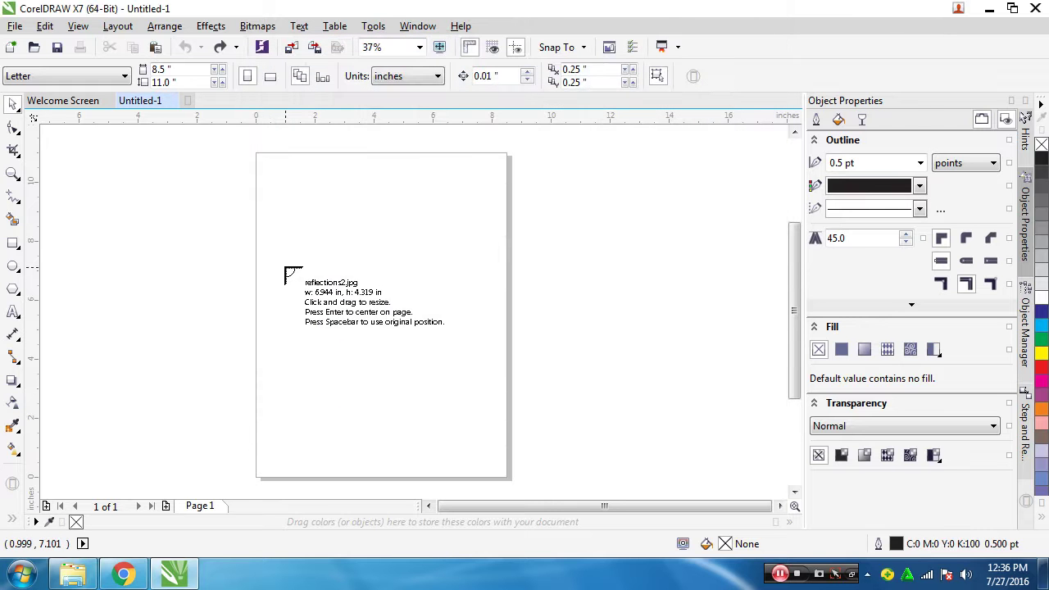
click(285, 269)
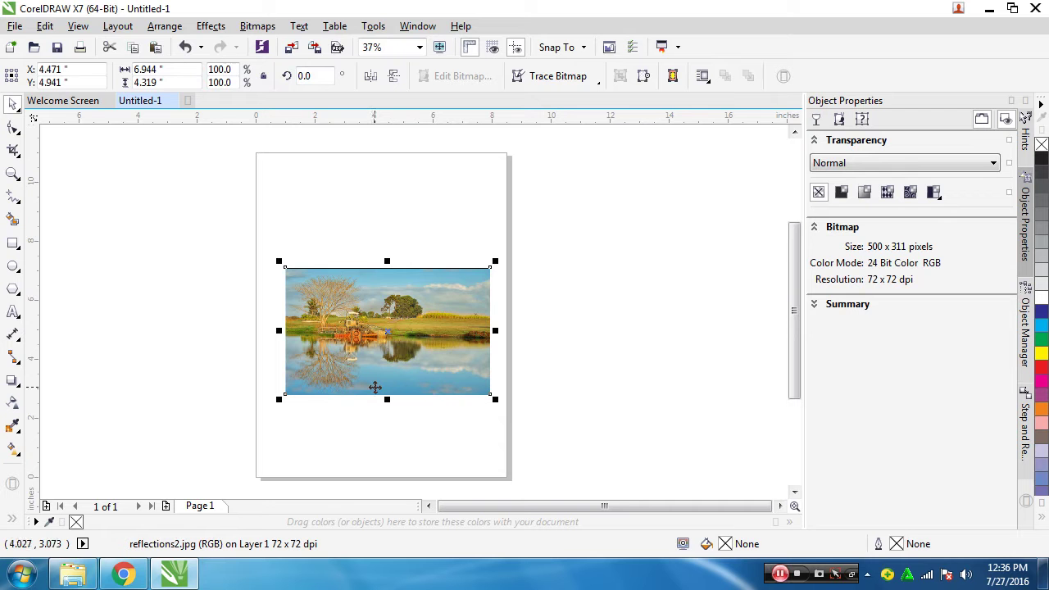
Step: Start the Page Curl 3D effect on the imported image and keep its live preview in view
scroll(450, 355, up, 2)
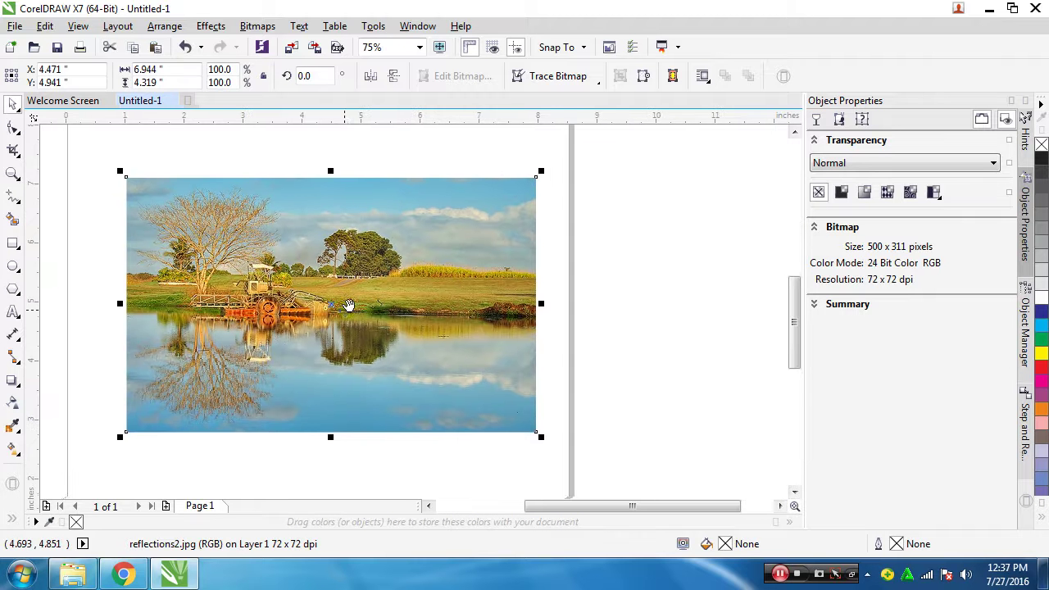
drag(349, 305, 385, 310)
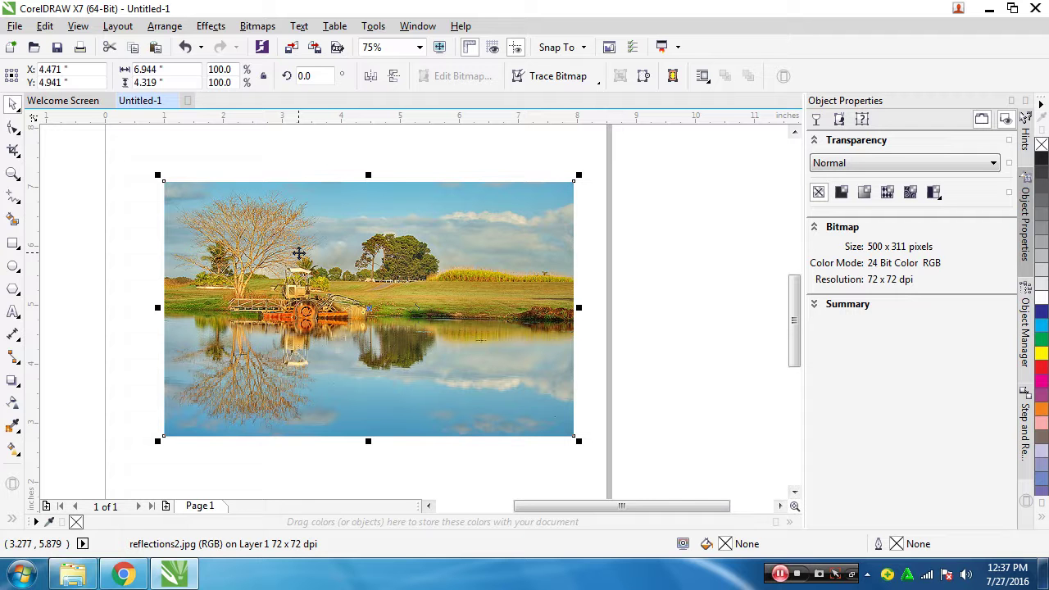
click(253, 27)
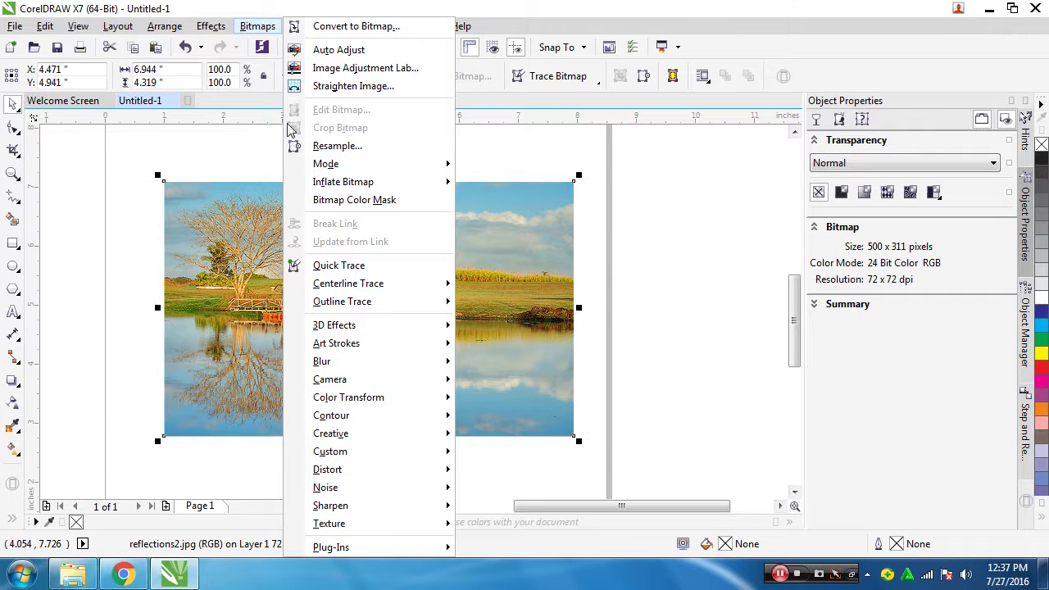
mouse_move(372, 328)
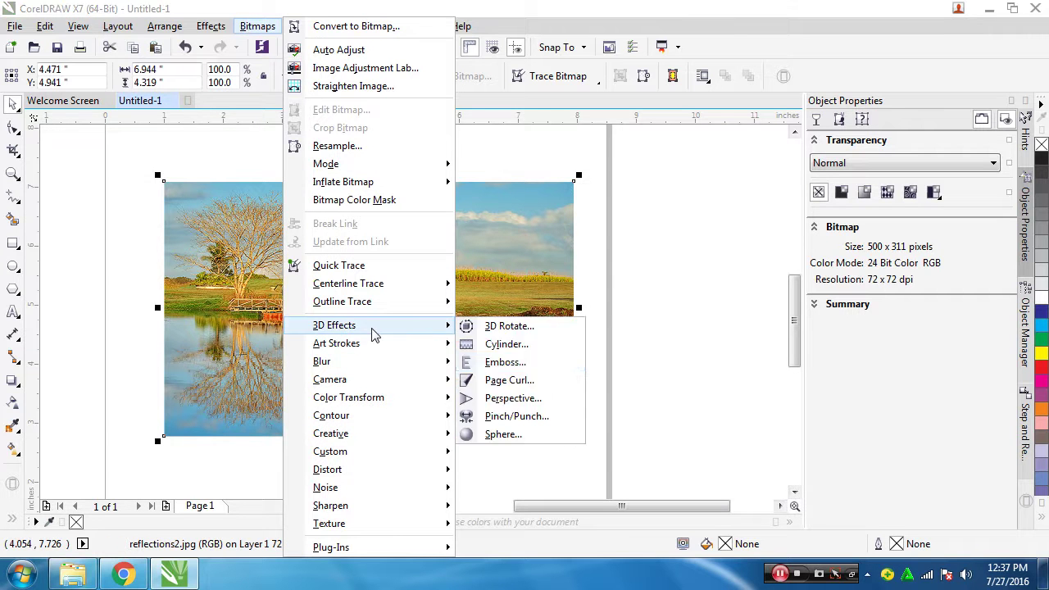
click(523, 385)
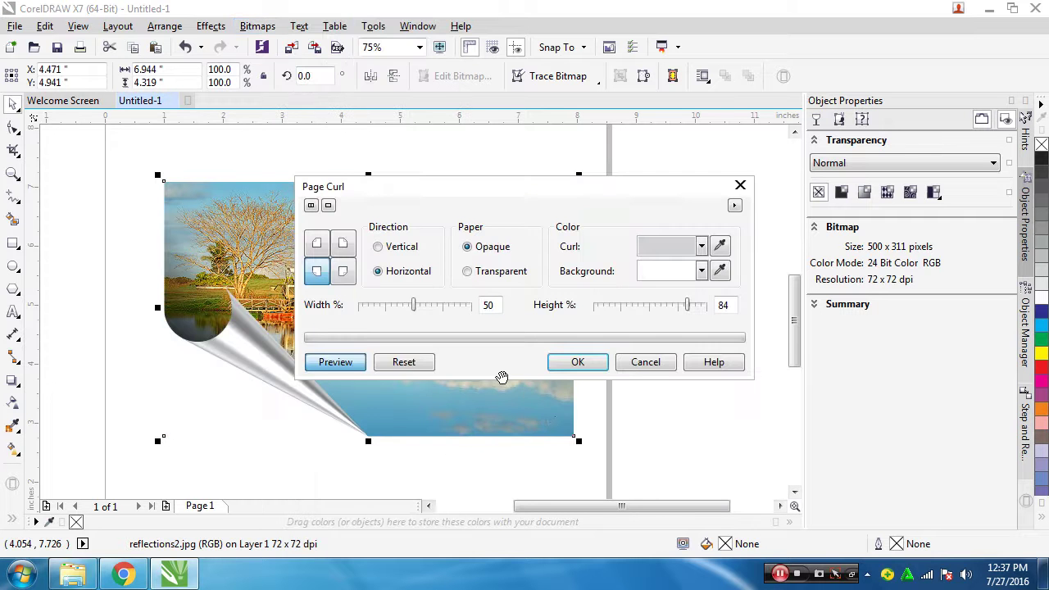
drag(492, 180, 690, 159)
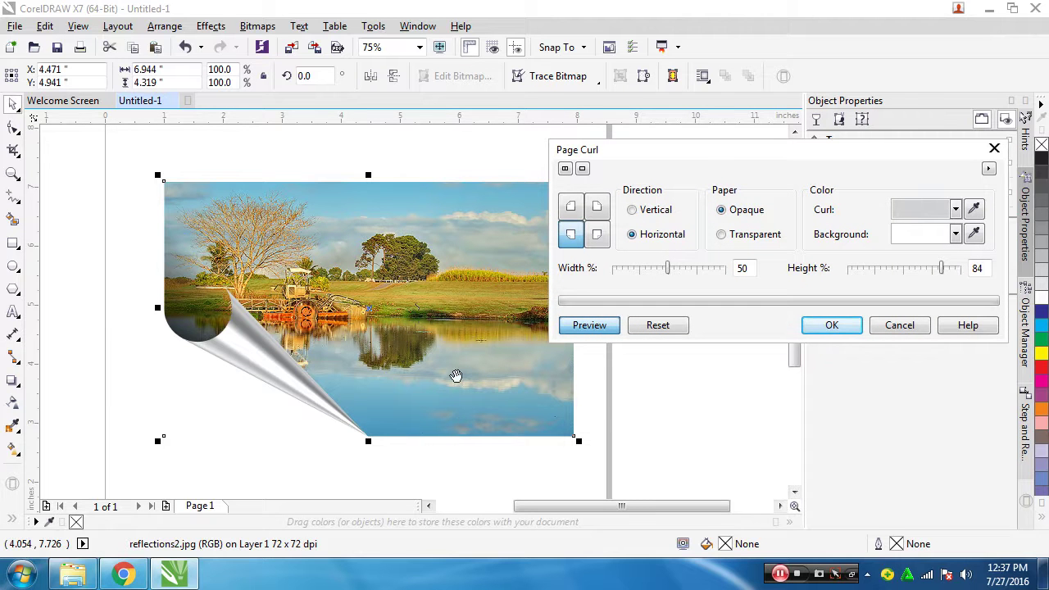
Step: Try the page curl on the image's different corners, ending with the upper-left one, and set the curl width to 86%
click(572, 208)
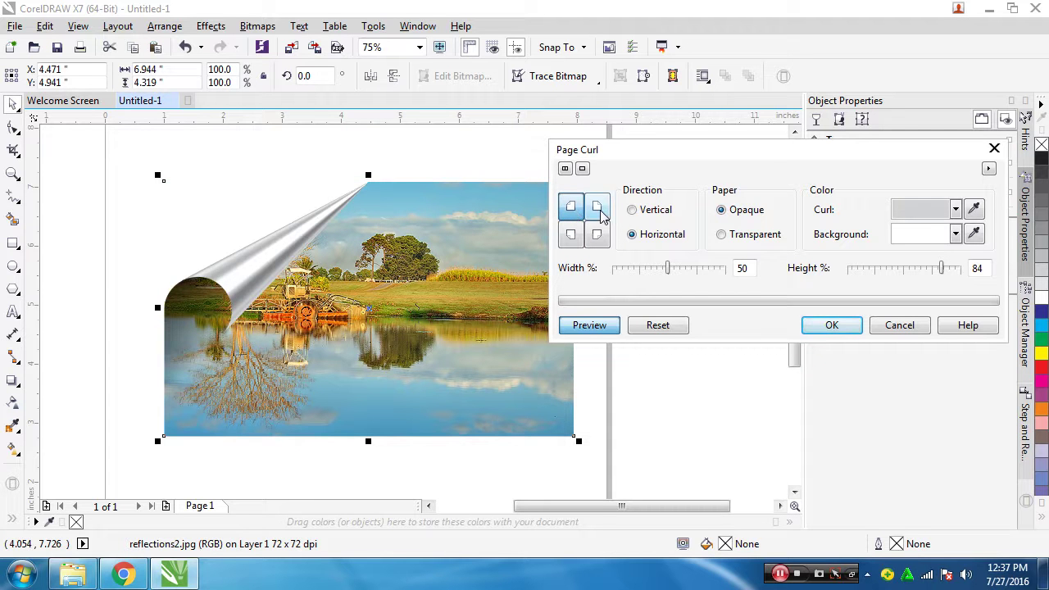
click(598, 208)
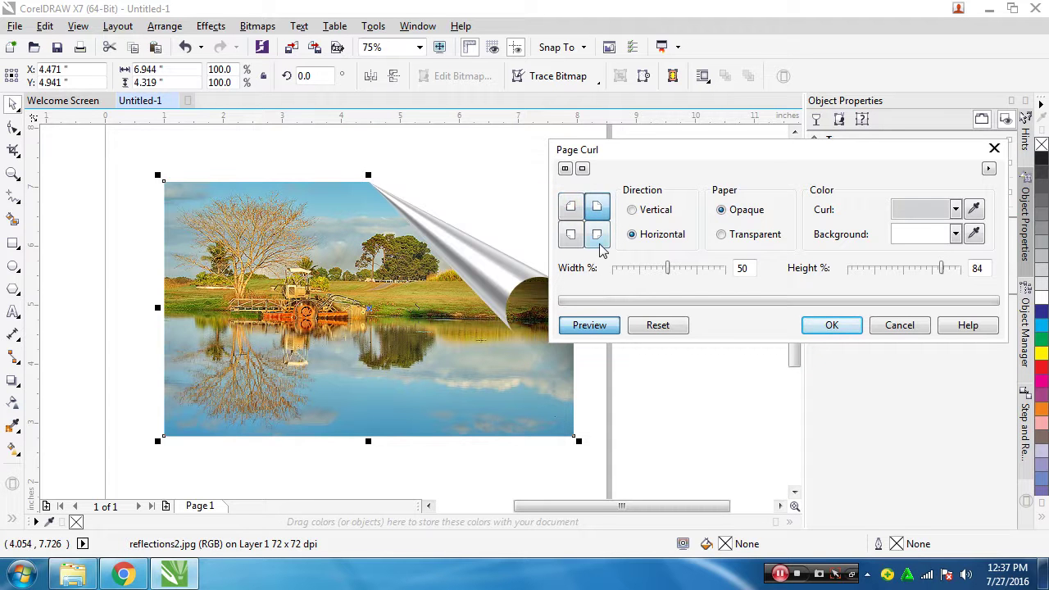
click(598, 241)
click(571, 210)
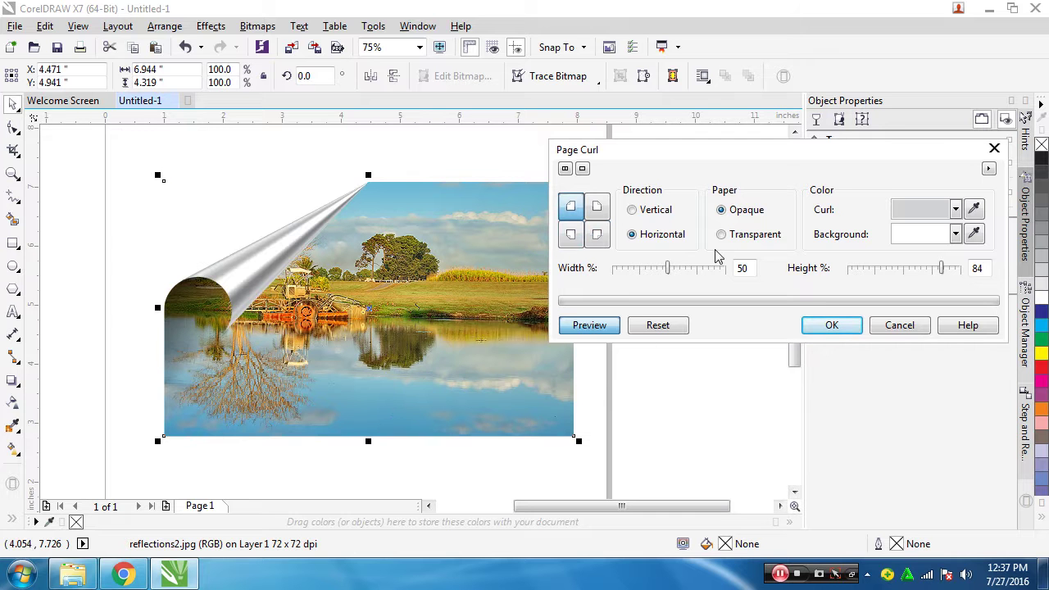
click(672, 271)
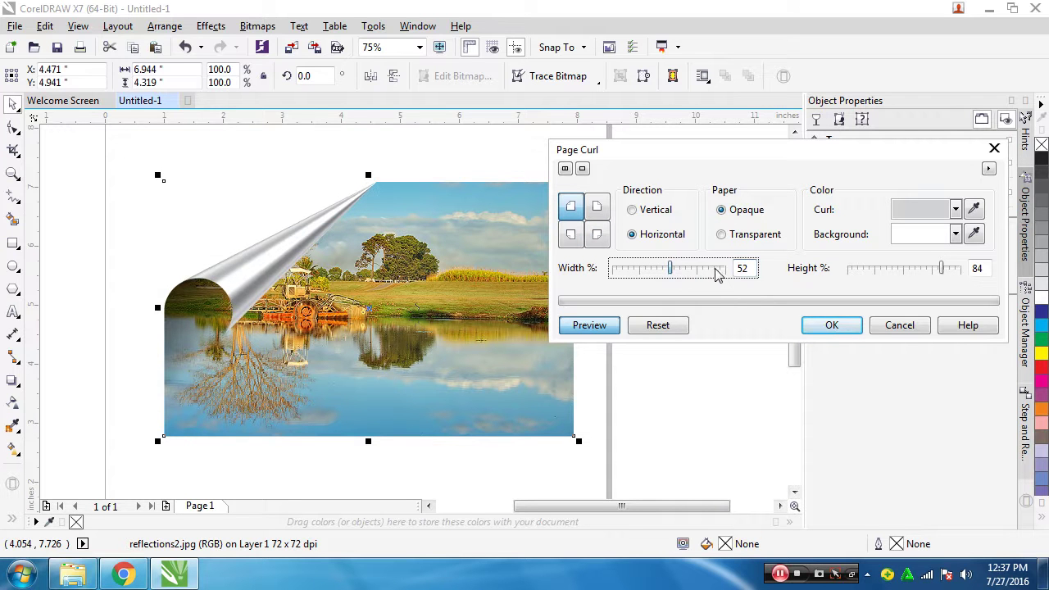
drag(674, 274, 711, 276)
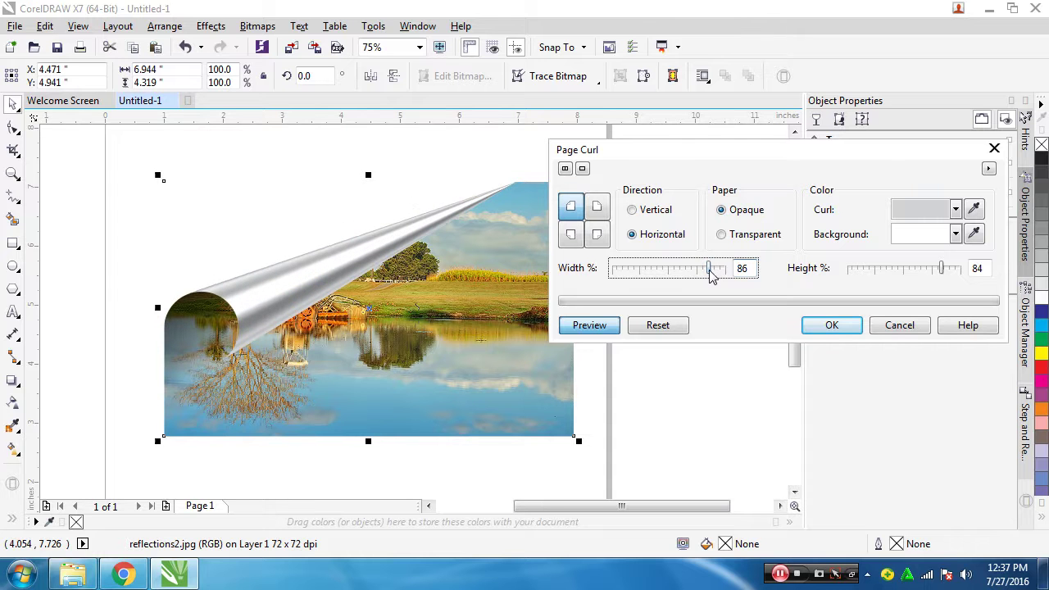
Step: Try yellow, magenta, dark teal, lighter teal and light blue as the page curl's color
click(922, 215)
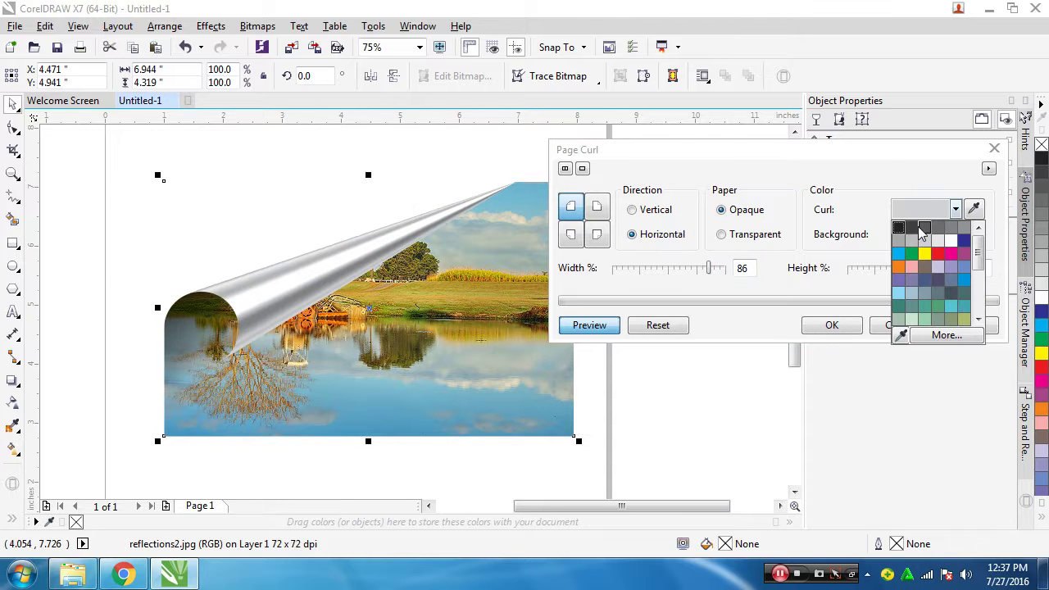
click(924, 253)
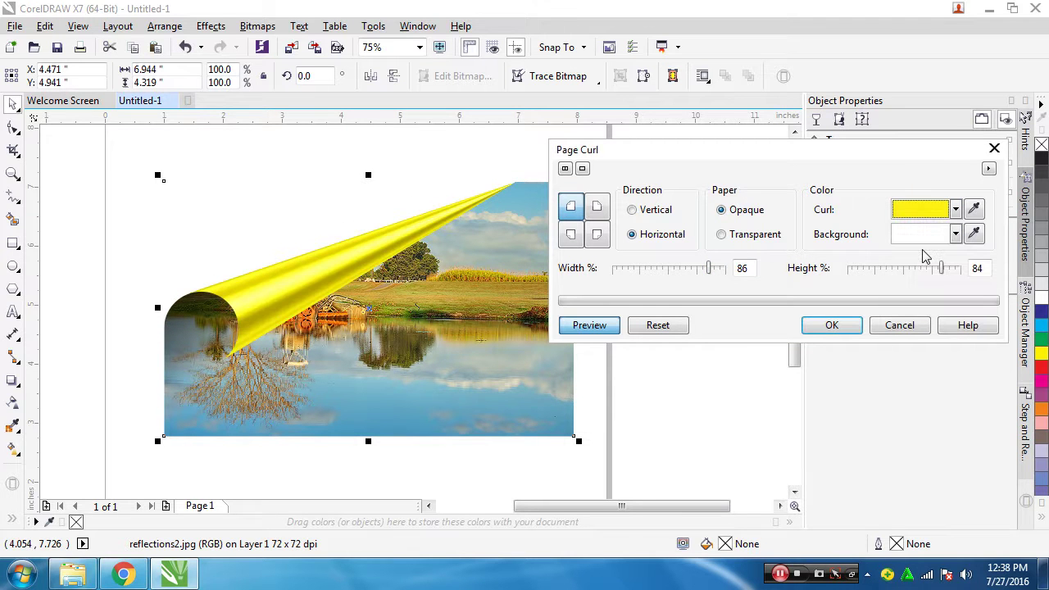
click(939, 211)
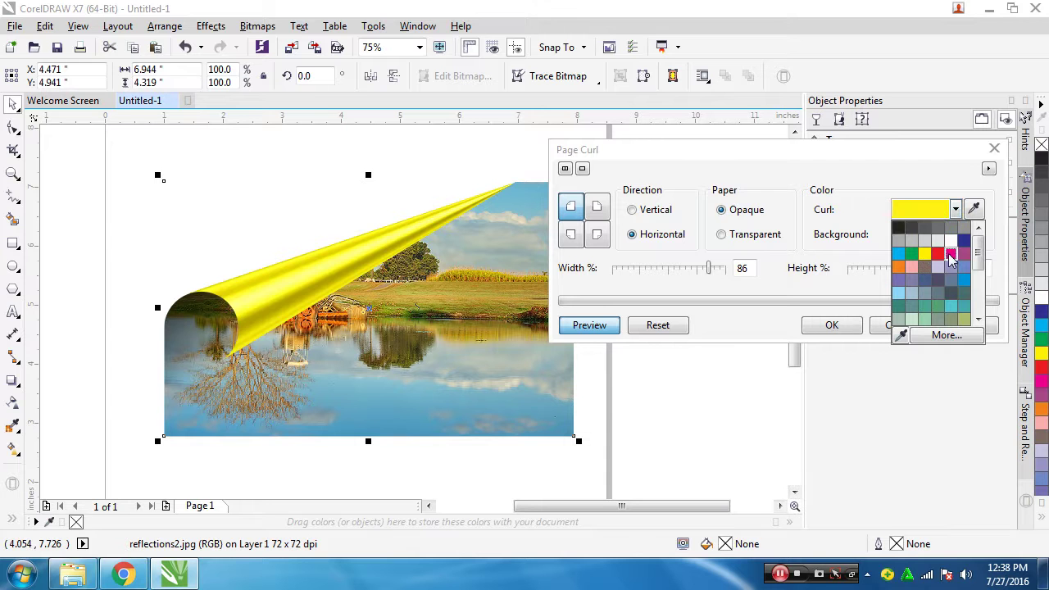
click(950, 255)
click(955, 209)
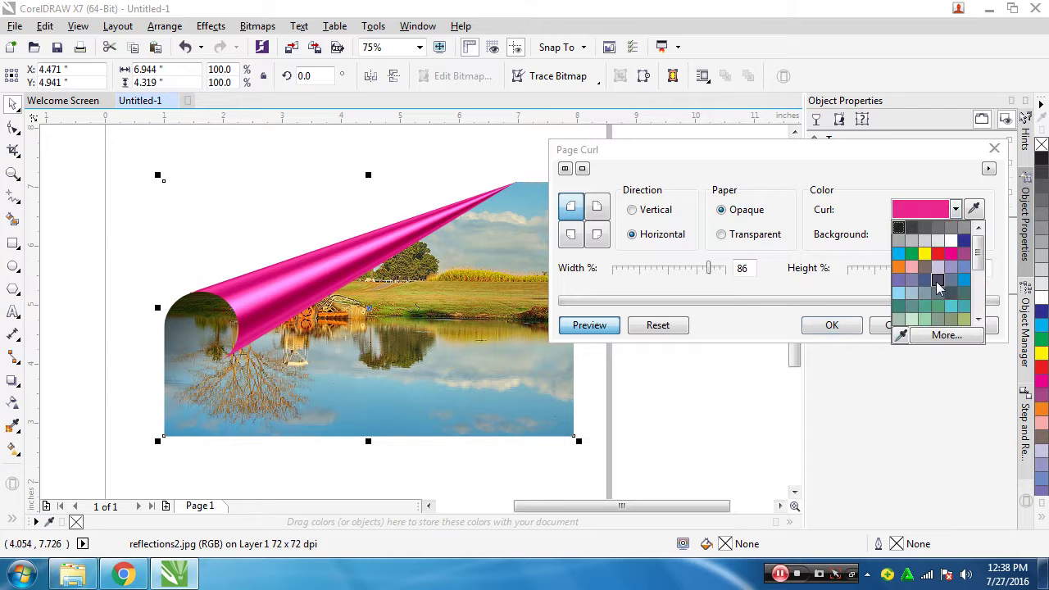
click(900, 315)
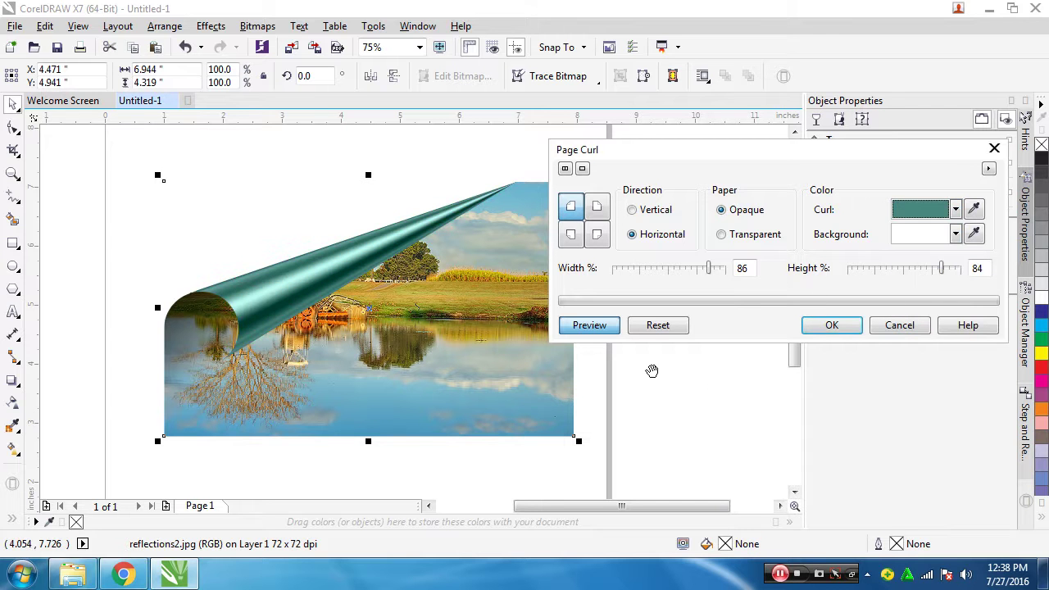
click(909, 212)
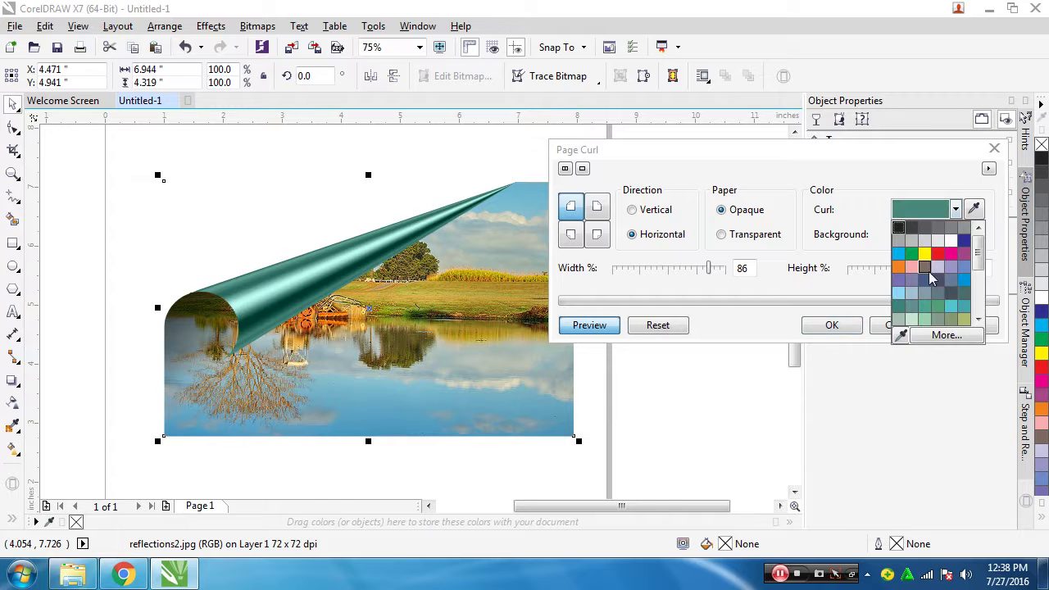
click(964, 306)
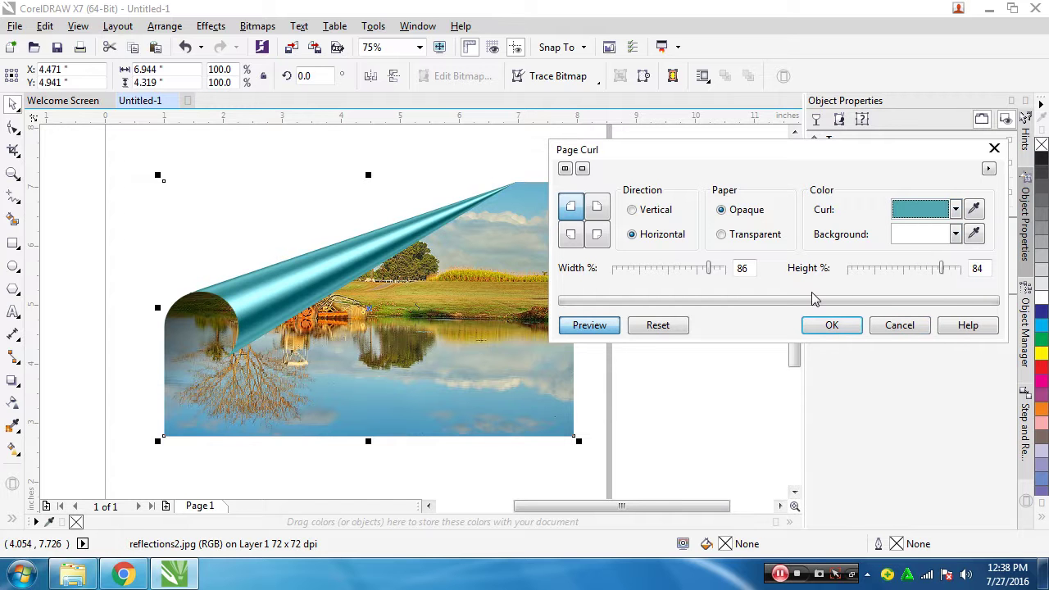
click(955, 210)
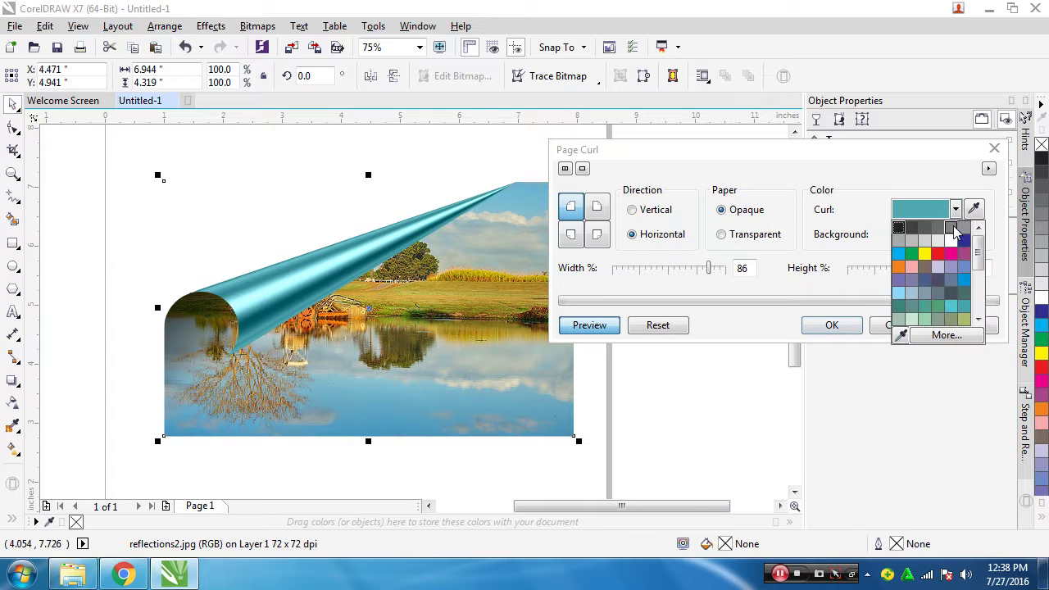
click(899, 294)
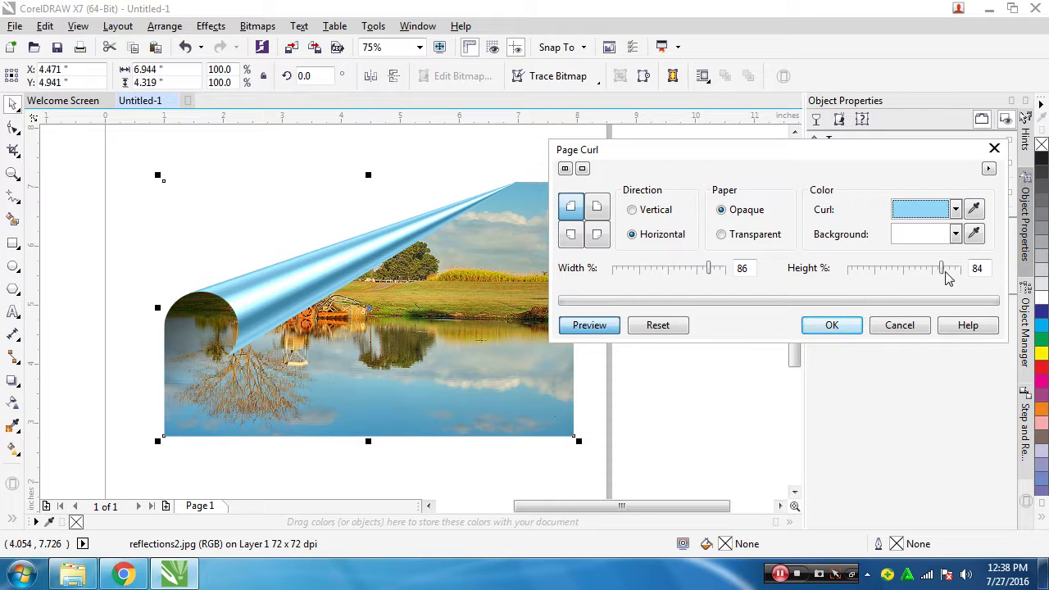
Step: Set the curl height to 23% and discard the Page Curl effect
drag(944, 274, 875, 275)
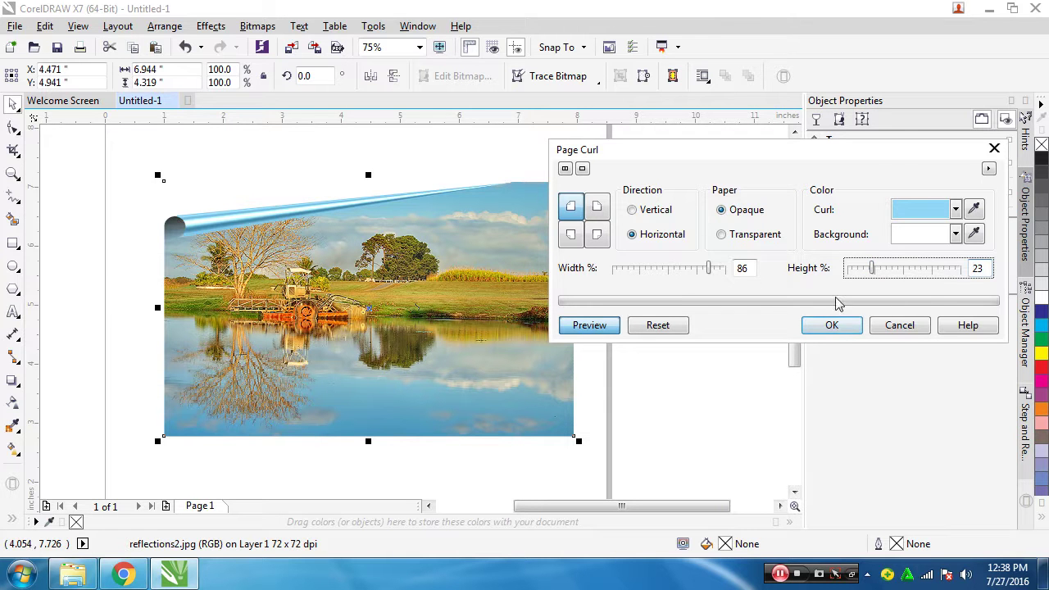
click(899, 328)
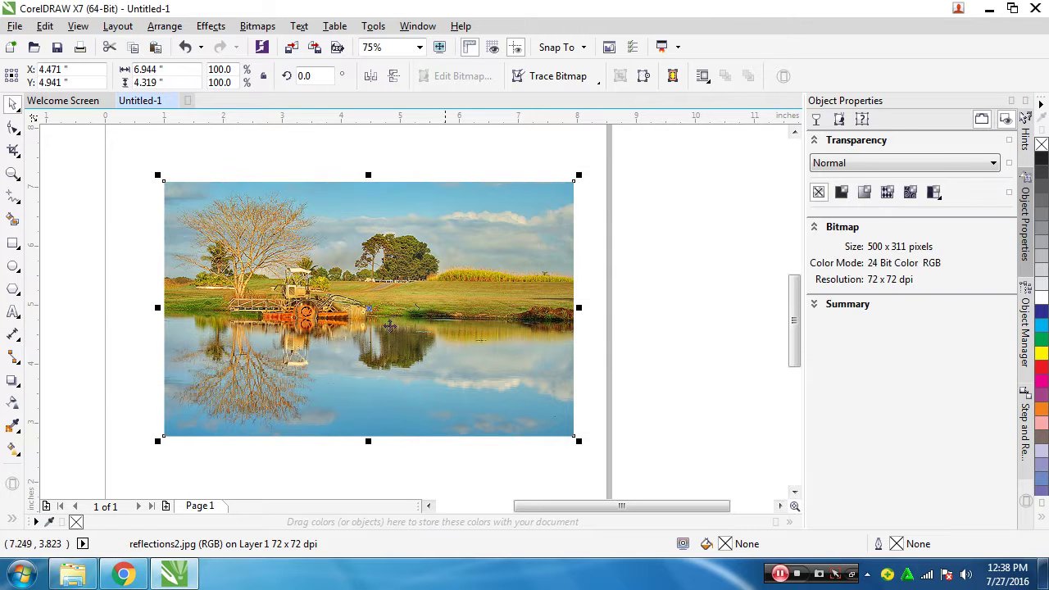
Step: Try the 3D Rotate effect on the landscape photo with vertical 6 and horizontal 34, and discard it
click(261, 29)
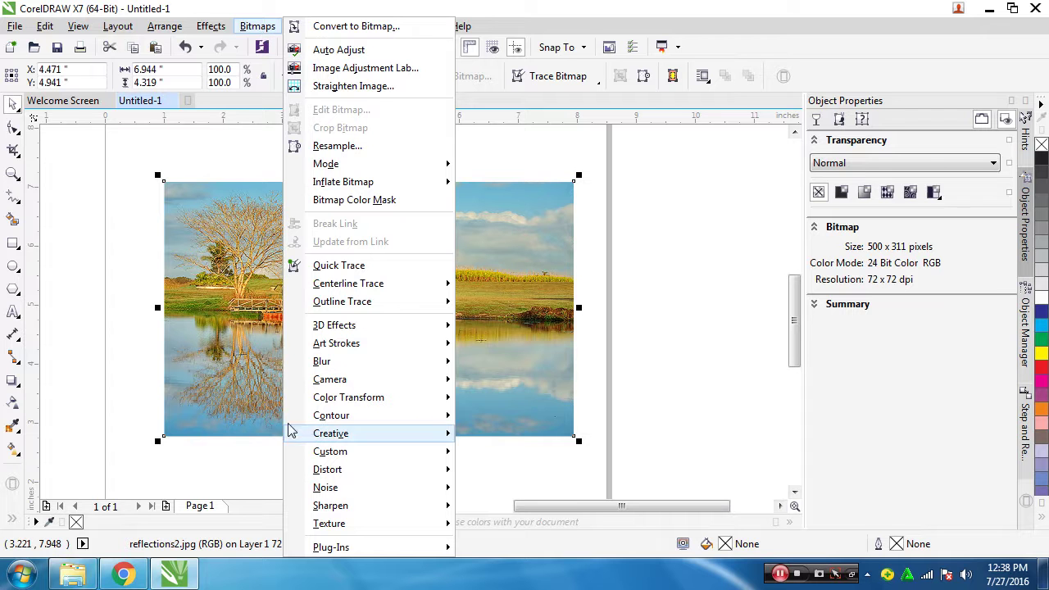
mouse_move(353, 328)
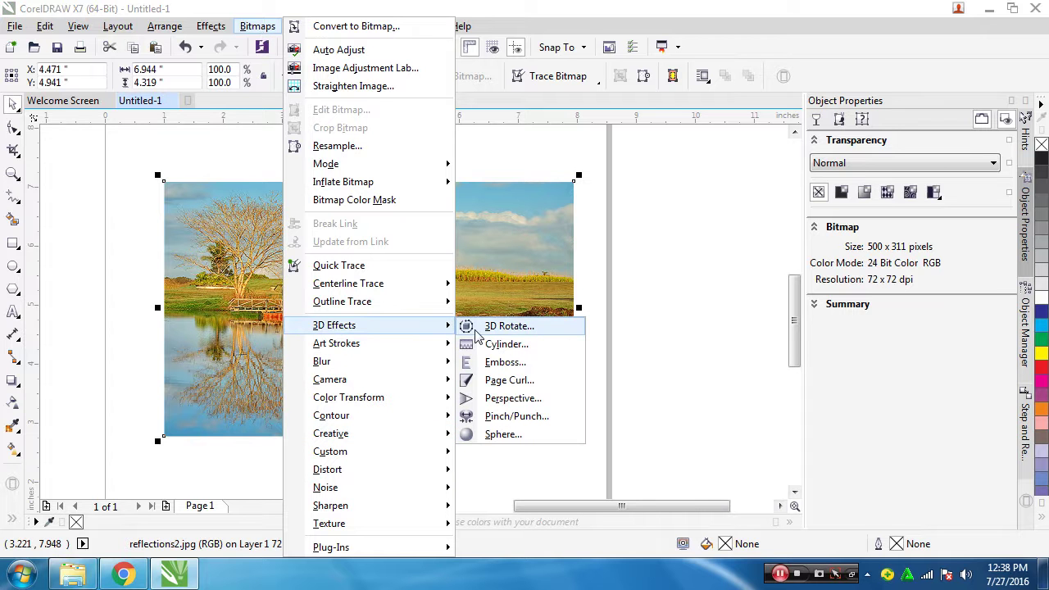
click(478, 331)
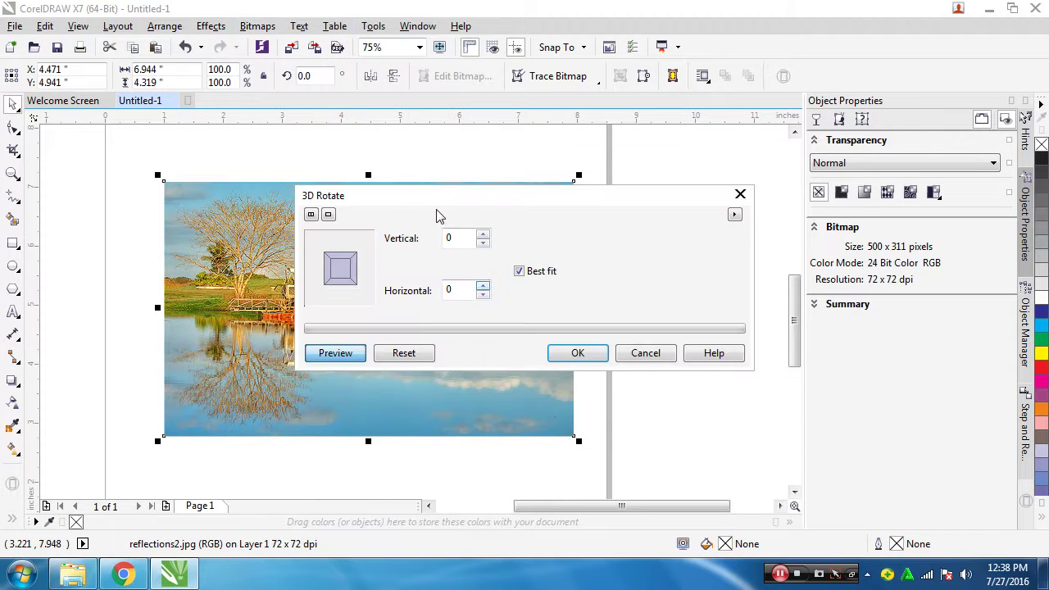
drag(435, 207, 699, 215)
mouse_move(595, 261)
mouse_down()
mouse_move(622, 271)
mouse_move(613, 265)
mouse_up()
click(581, 354)
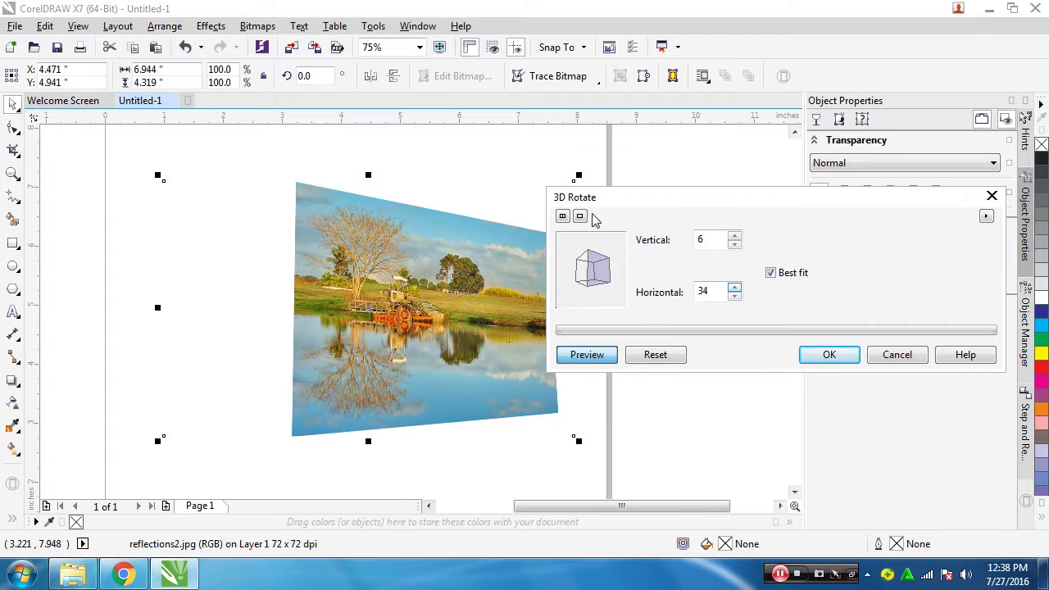
drag(596, 198, 671, 171)
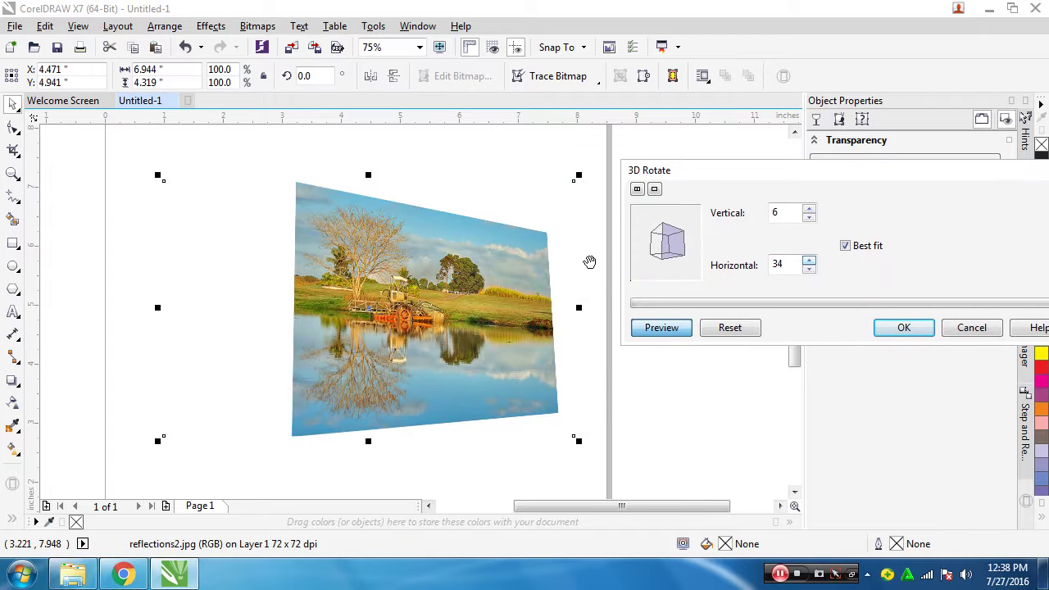
click(963, 328)
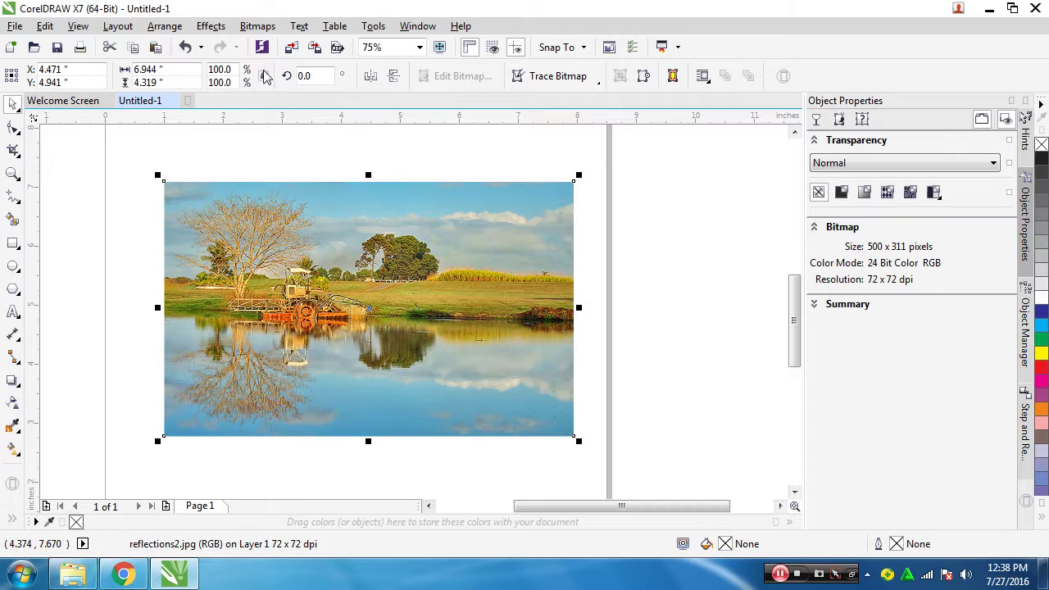
Step: Preview the Sphere 3D effect on the whole landscape photo and discard it
click(248, 26)
mouse_move(374, 334)
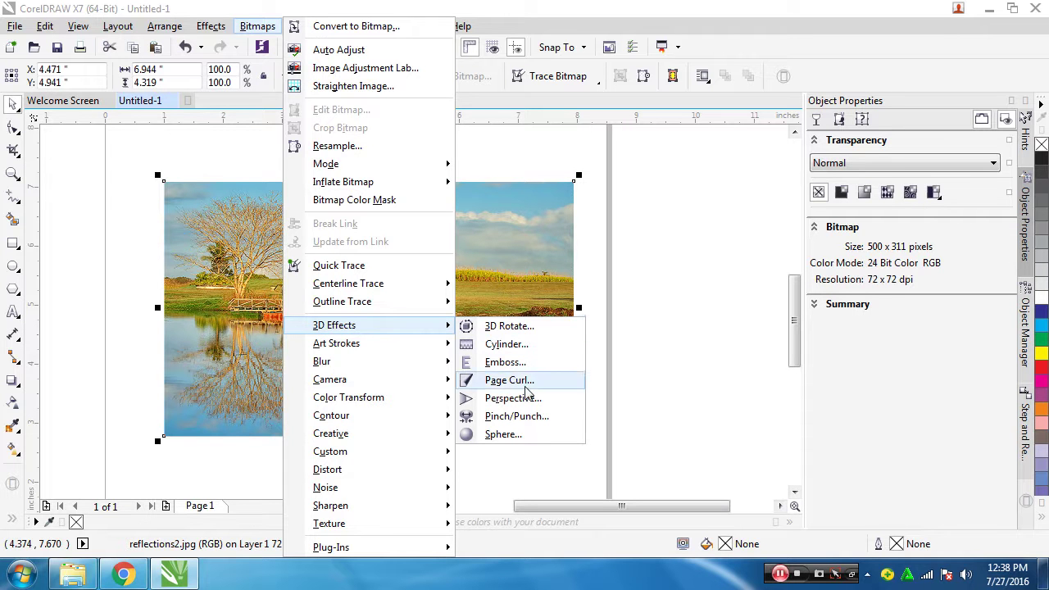
click(506, 437)
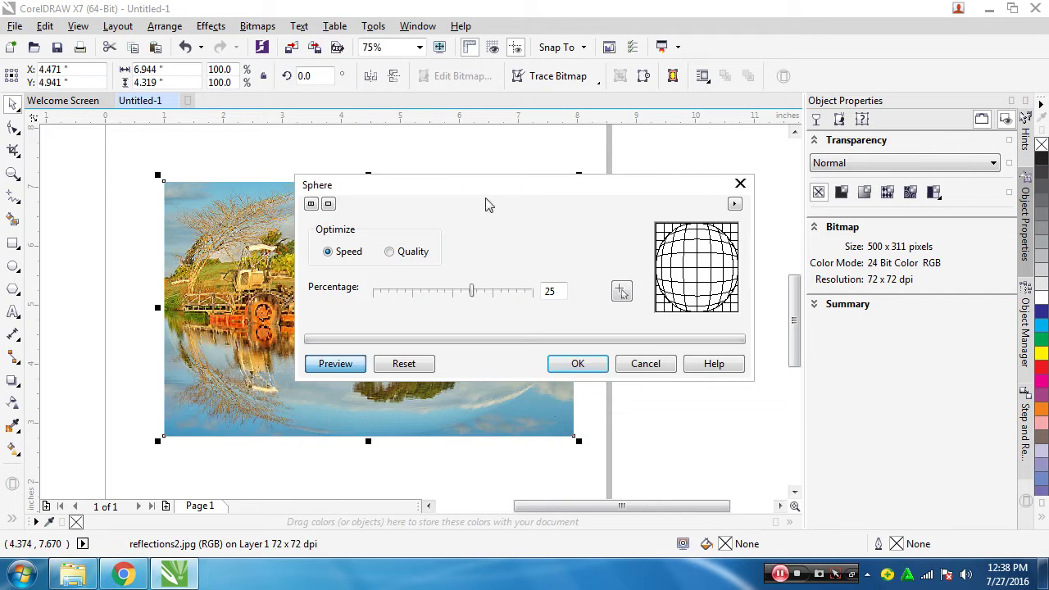
drag(485, 203, 793, 164)
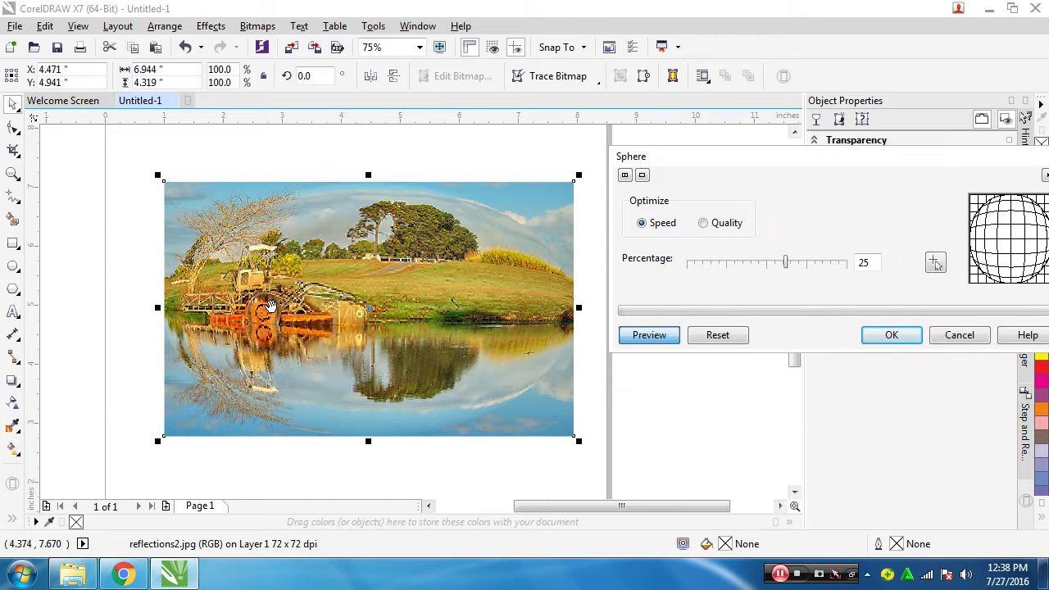
click(958, 335)
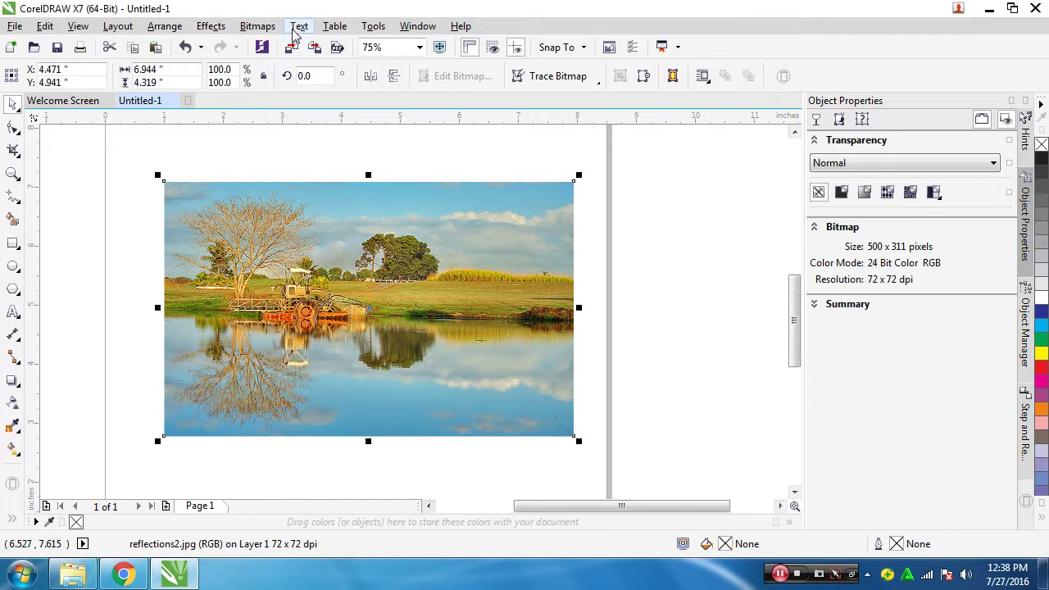
Step: Try the Emboss 3D effect on the landscape photo with a depth of 4, and discard it
click(258, 27)
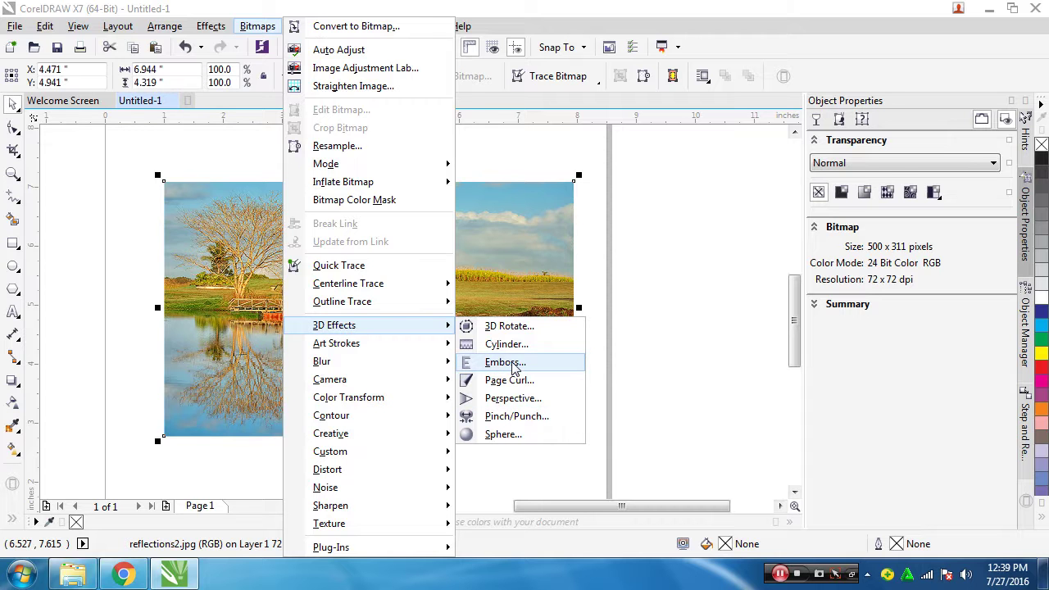
click(514, 369)
drag(480, 199, 698, 195)
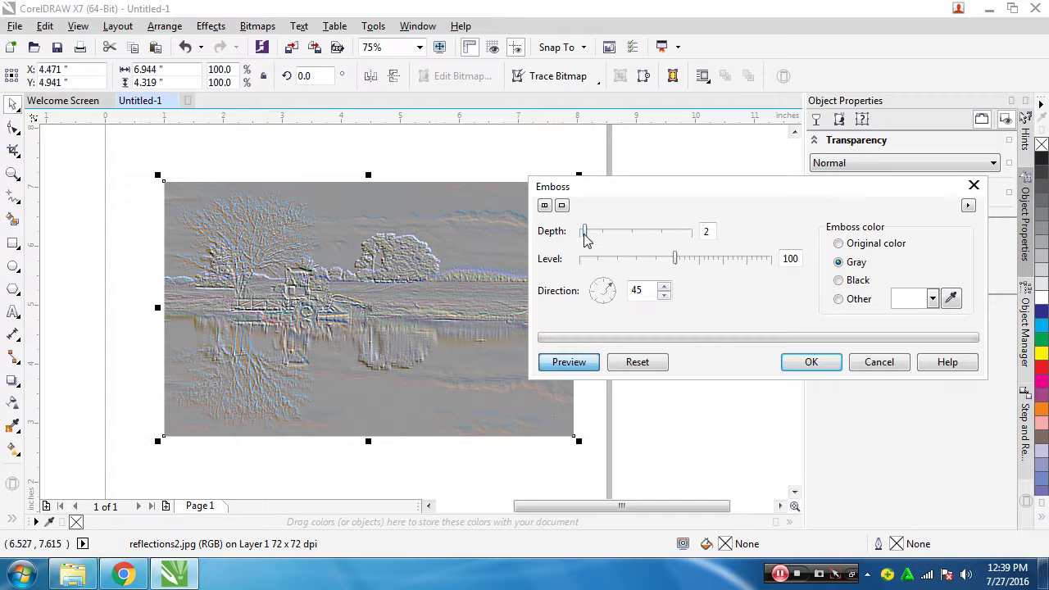
mouse_move(585, 233)
mouse_down()
mouse_move(614, 232)
mouse_move(599, 235)
mouse_up()
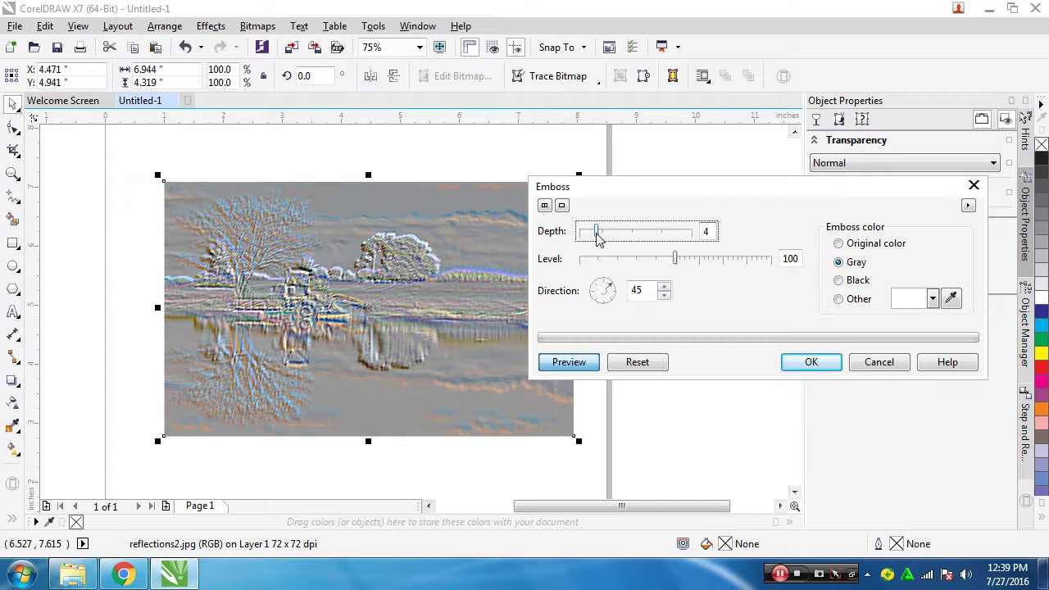
click(876, 370)
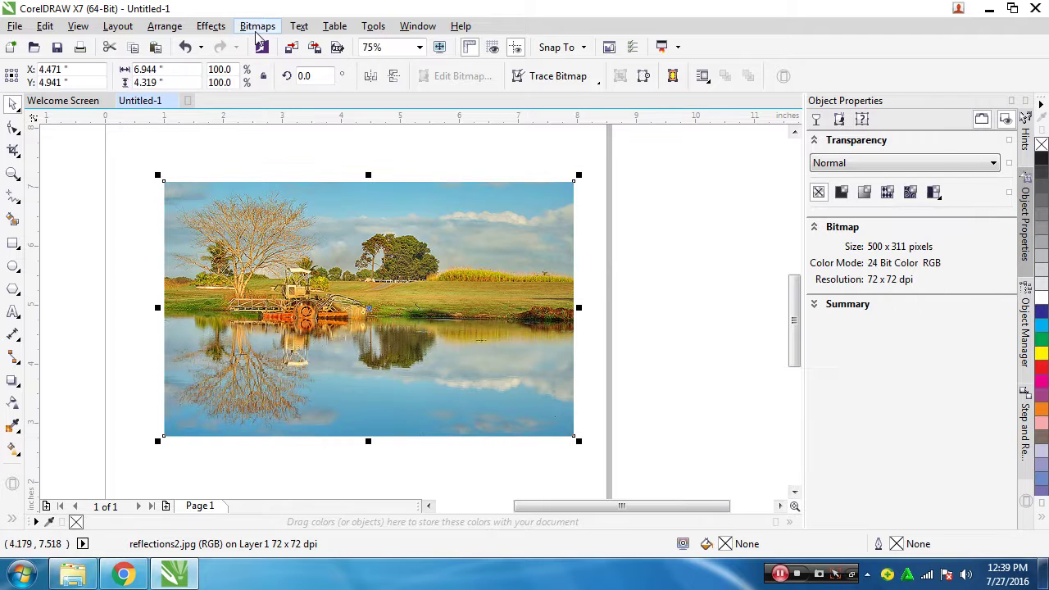
Step: Preview the Charcoal art stroke on the landscape photo, inspect its texture up close, and discard the effect
click(256, 29)
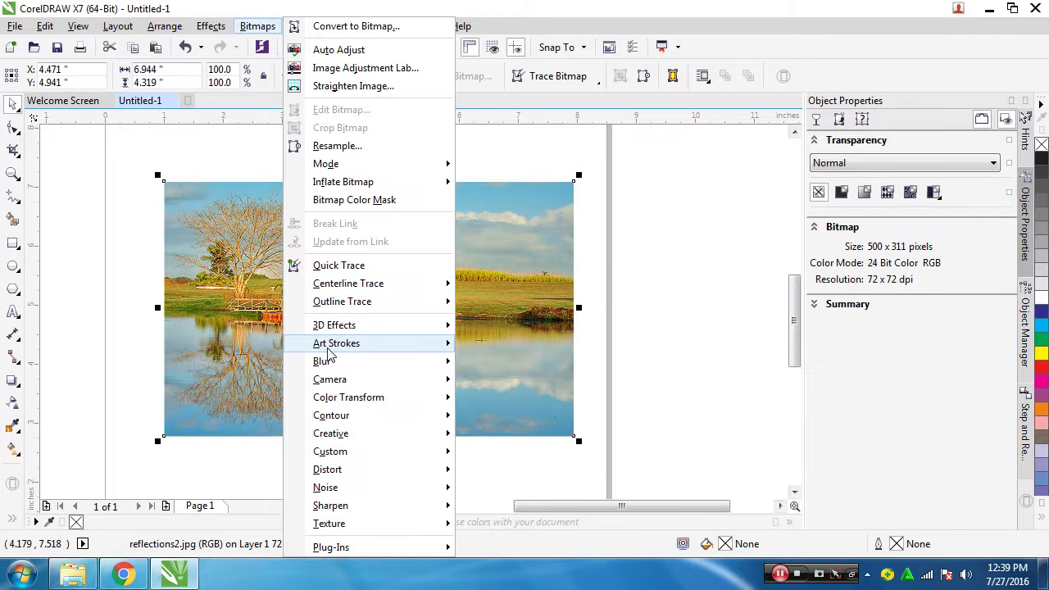
mouse_move(331, 348)
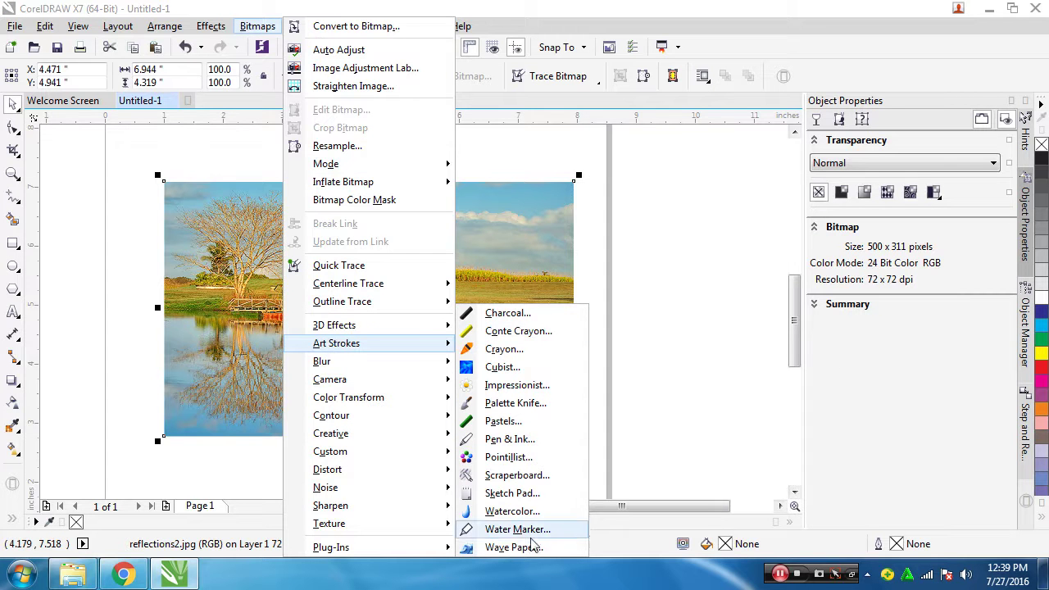
click(506, 313)
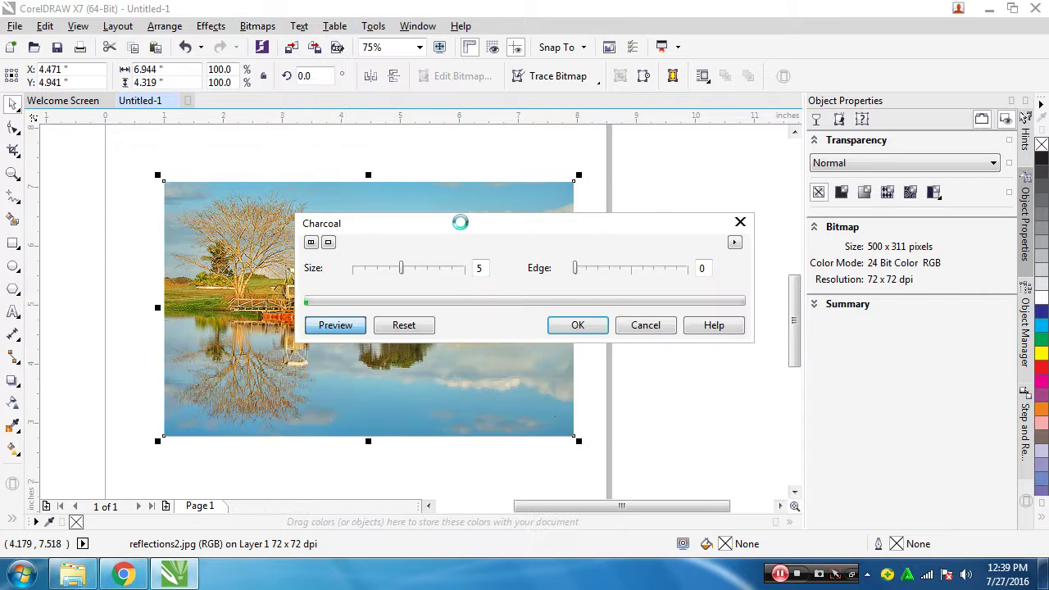
drag(444, 227, 711, 204)
scroll(365, 313, up, 2)
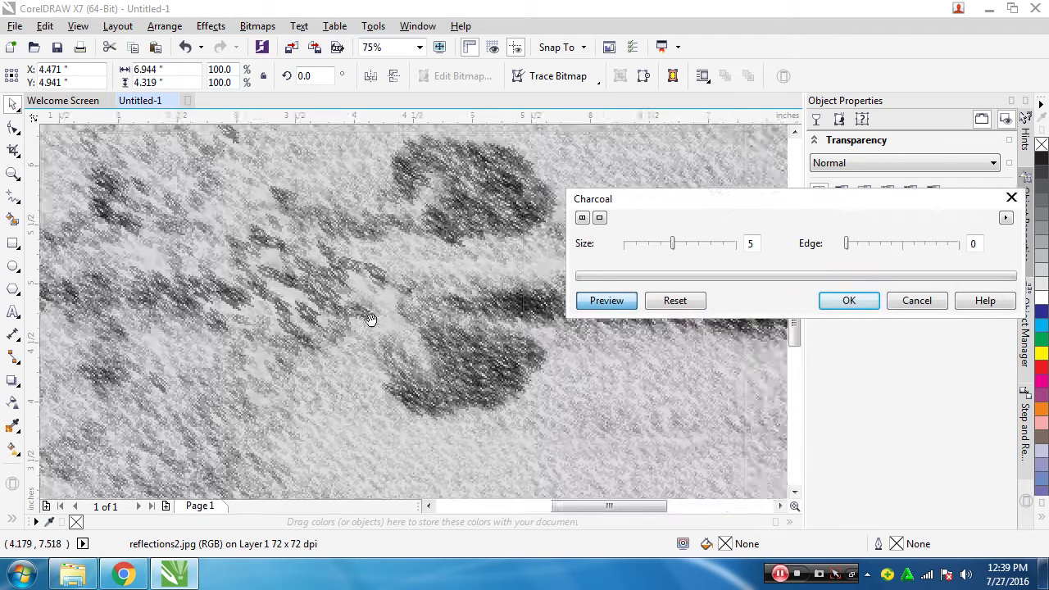
scroll(369, 316, down, 2)
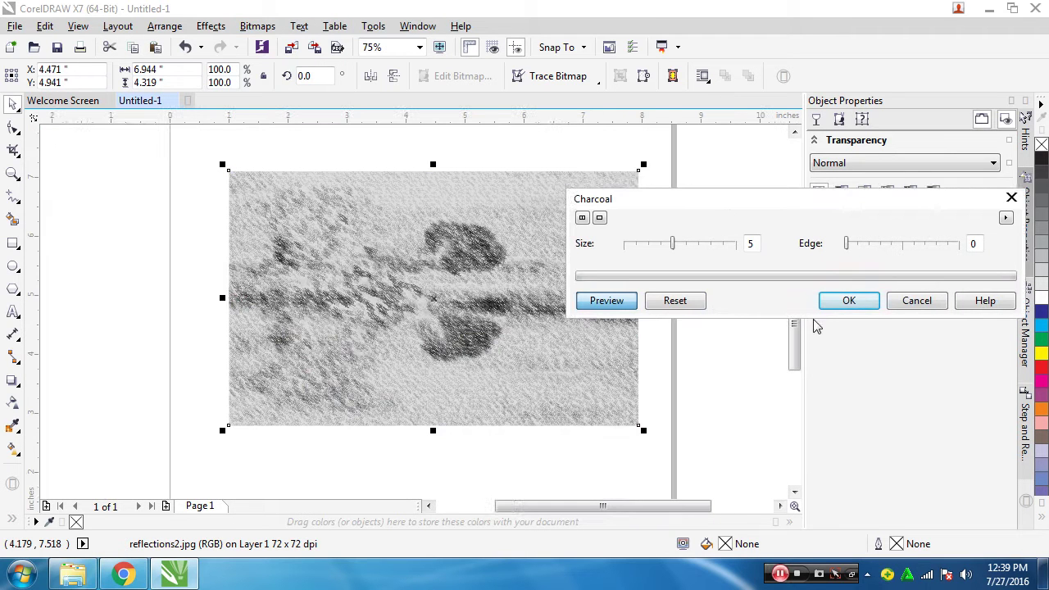
click(914, 301)
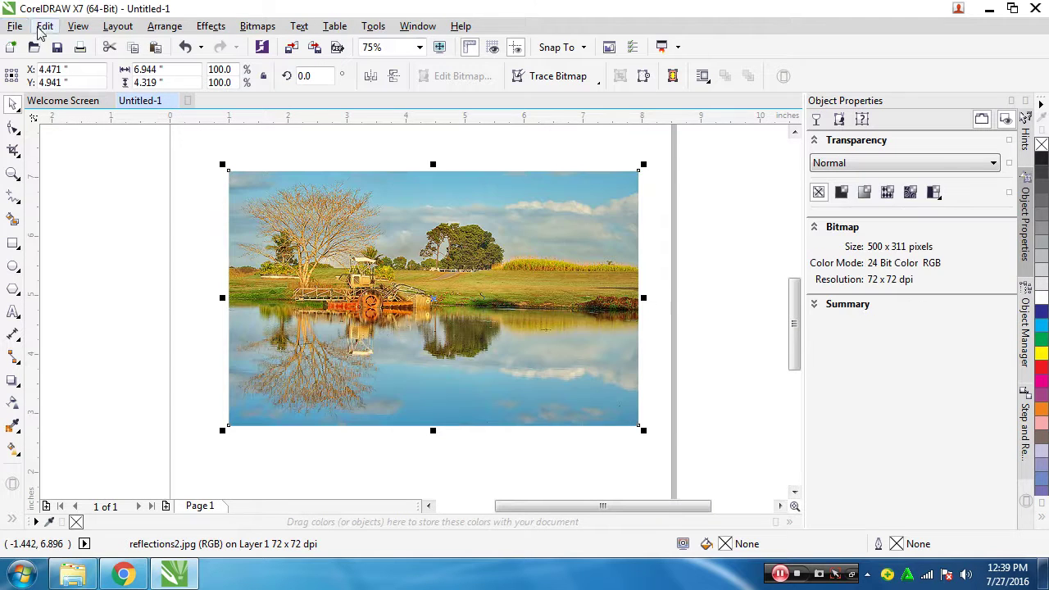
Step: Import f4f.jpg from the Desktop and place it on the page at its original size
click(17, 28)
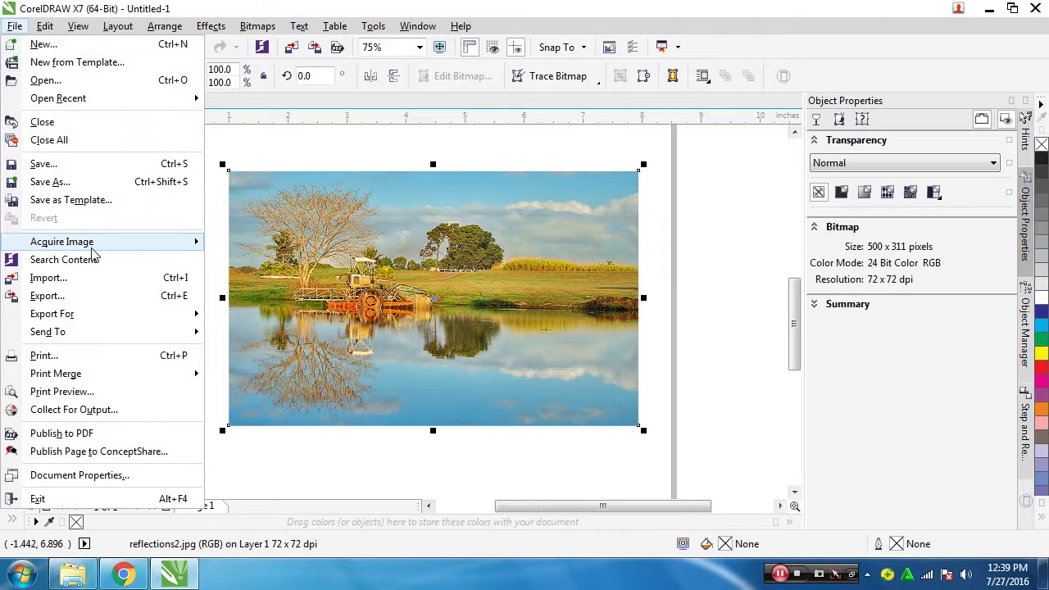
click(92, 283)
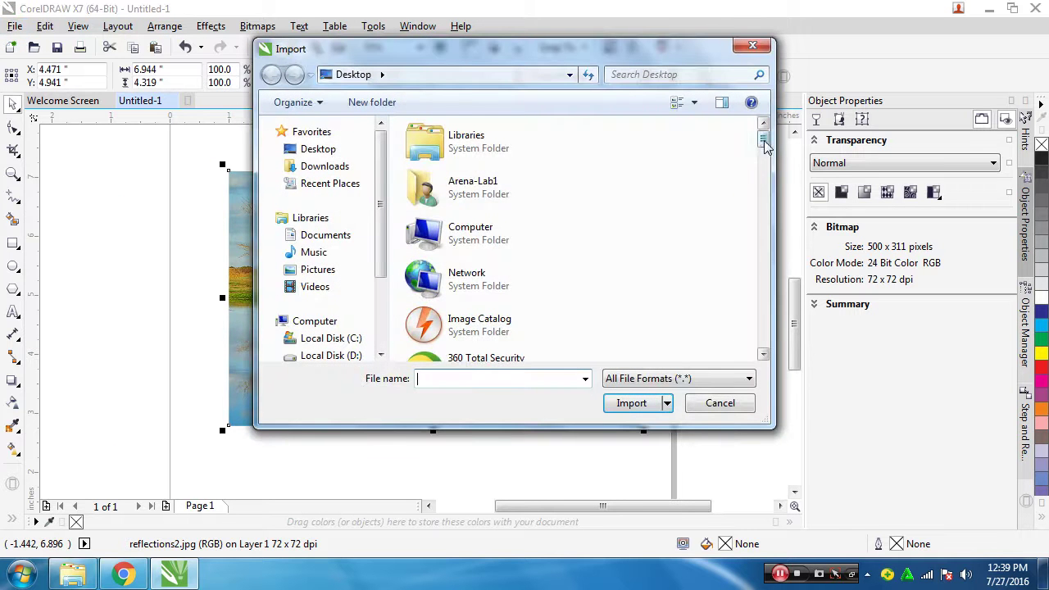
drag(763, 132, 770, 257)
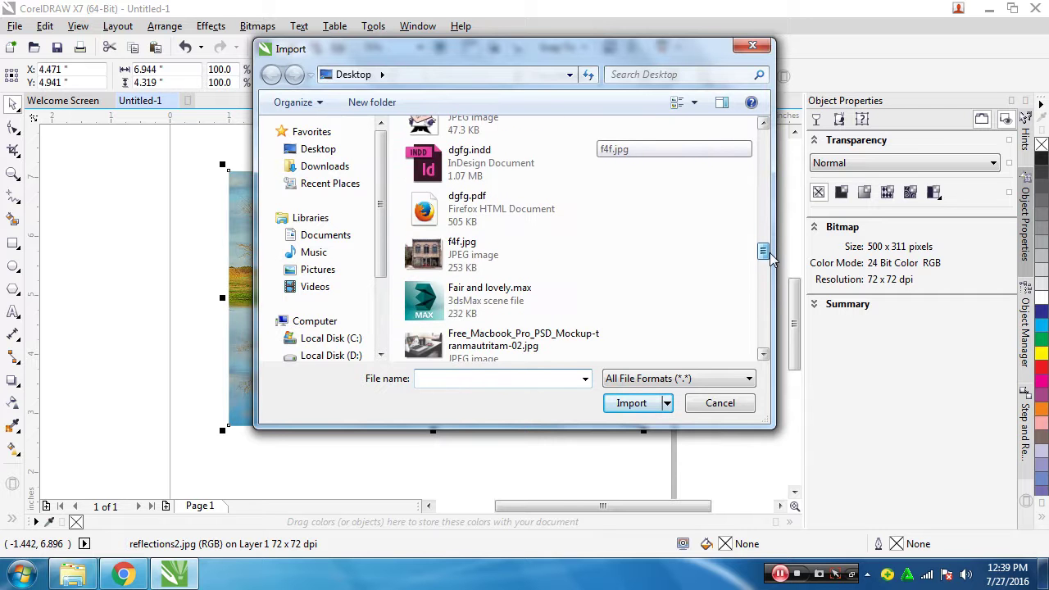
double_click(428, 249)
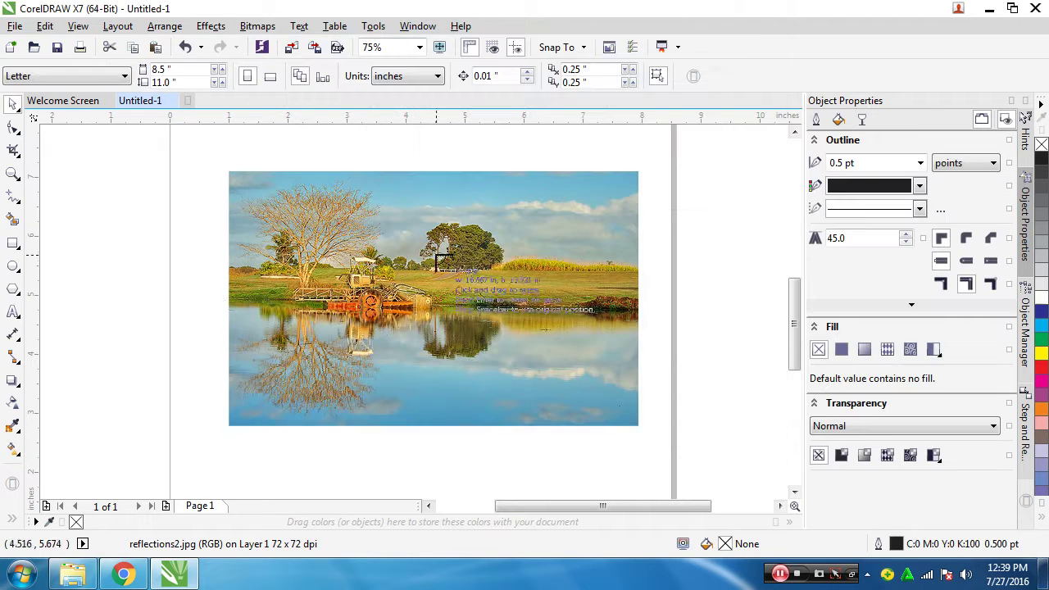
click(162, 275)
Step: Move the building photo off the page to its left, clear of the landscape photo
drag(431, 368, 464, 297)
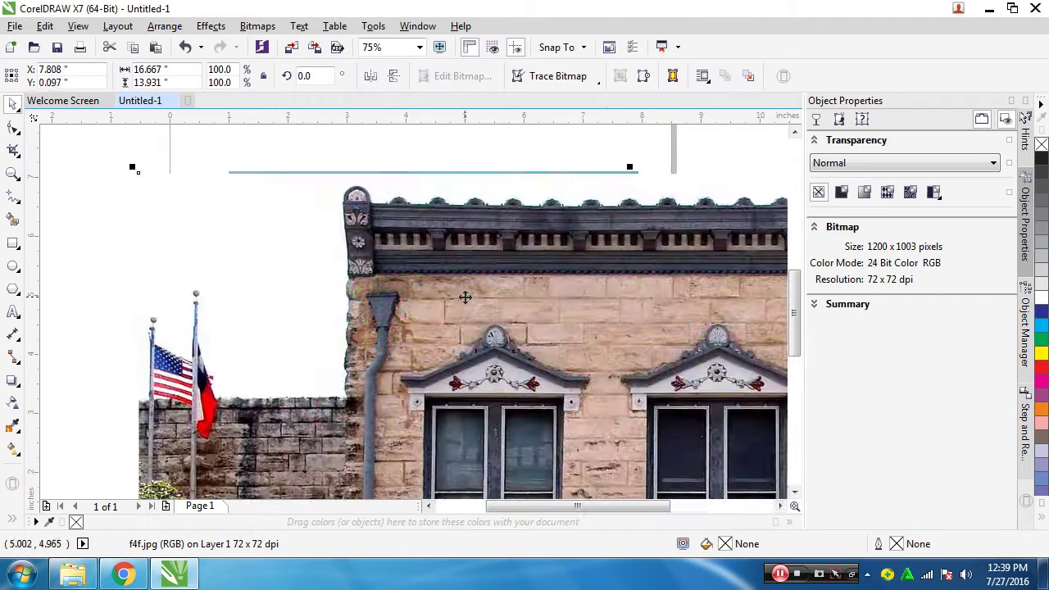
scroll(464, 300, down, 5)
drag(555, 318, 265, 290)
scroll(404, 423, up, 2)
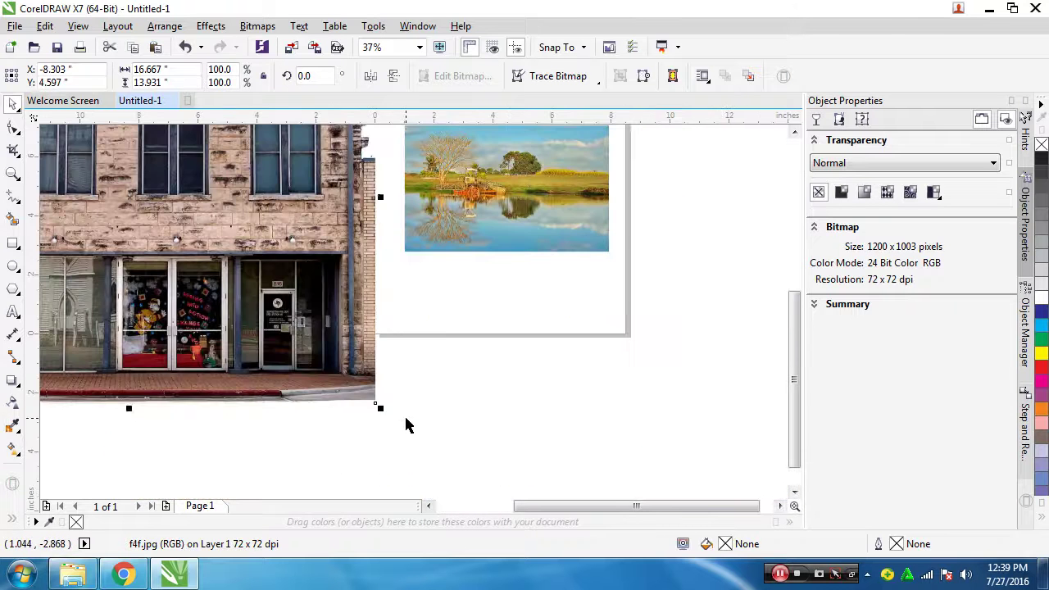
drag(291, 254, 433, 367)
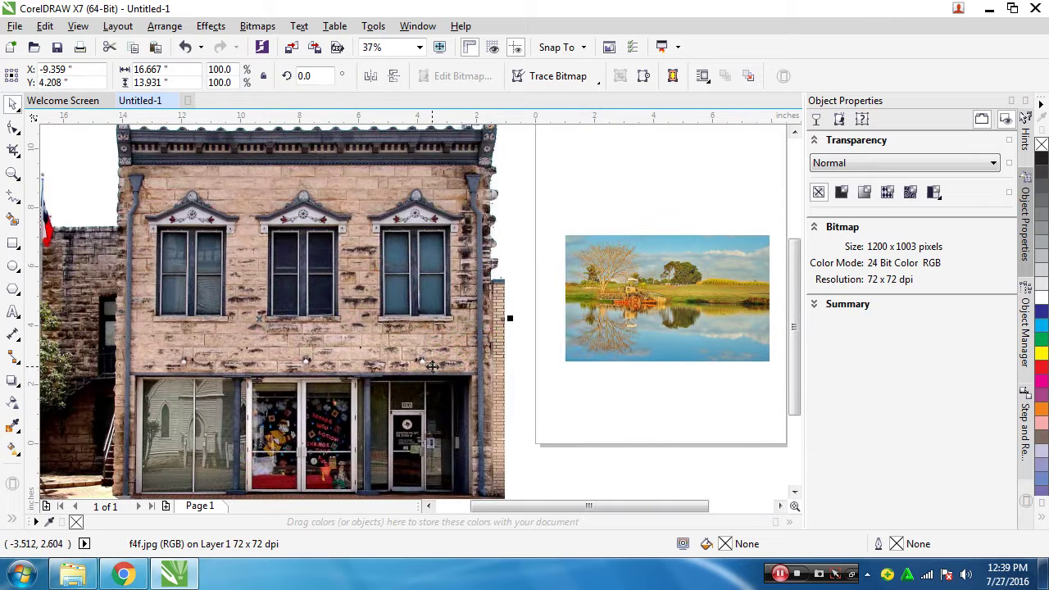
Step: Try the Charcoal art stroke on the building photo with size 7, edge 3 and a lower edge value, and discard it
click(258, 26)
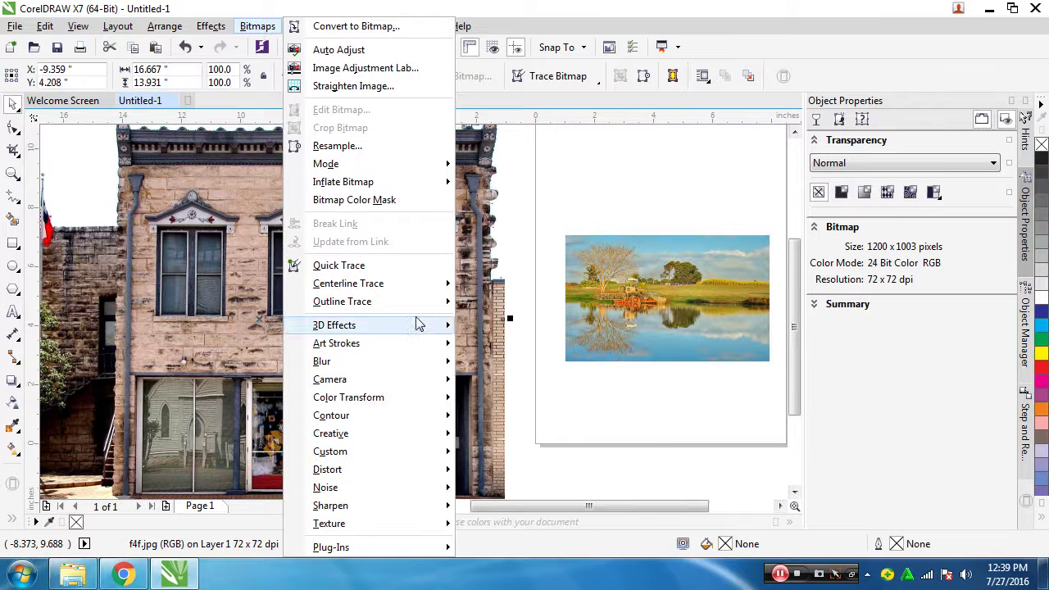
mouse_move(414, 354)
click(556, 318)
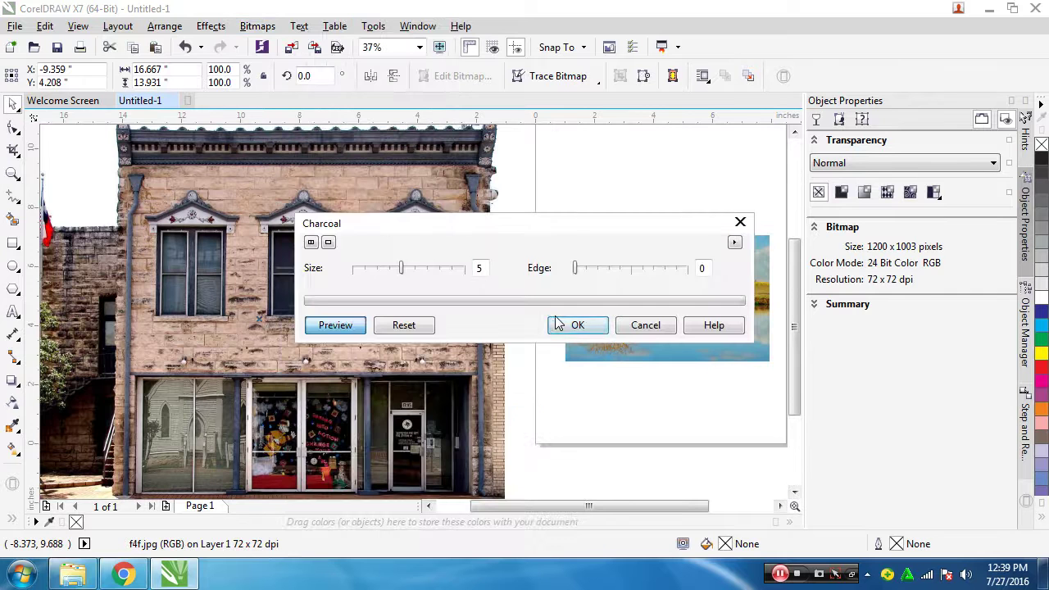
drag(454, 229, 698, 212)
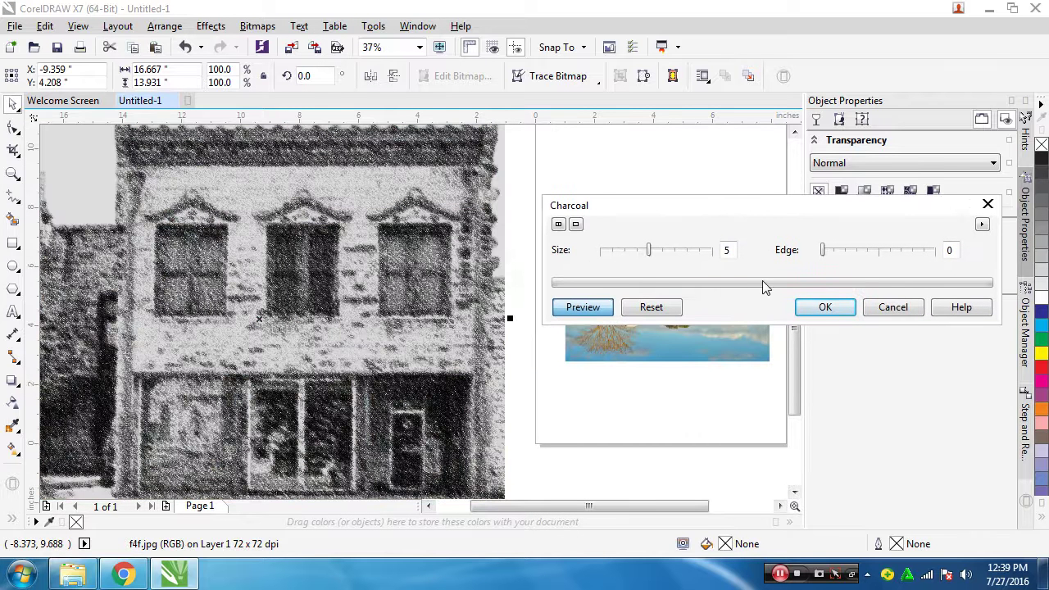
mouse_move(650, 255)
mouse_down()
mouse_move(622, 255)
mouse_move(675, 255)
mouse_up()
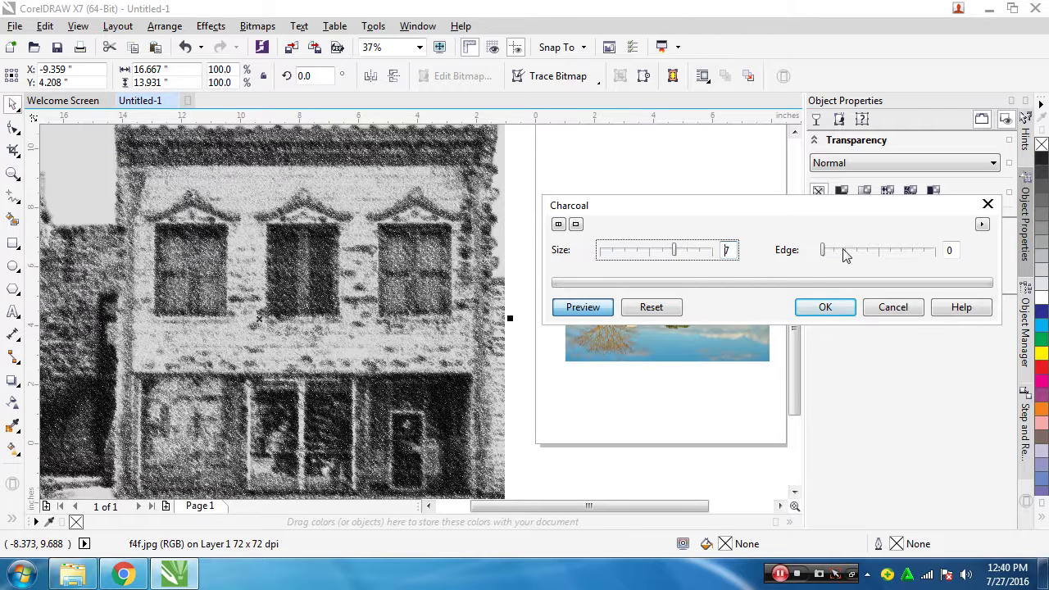
drag(846, 256, 855, 254)
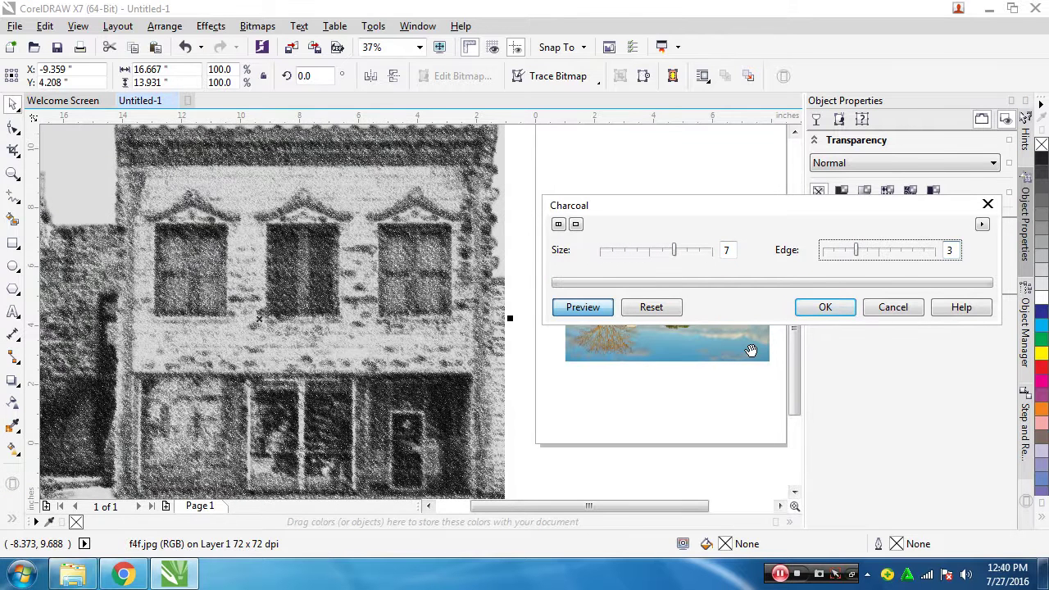
drag(856, 254, 838, 257)
click(891, 308)
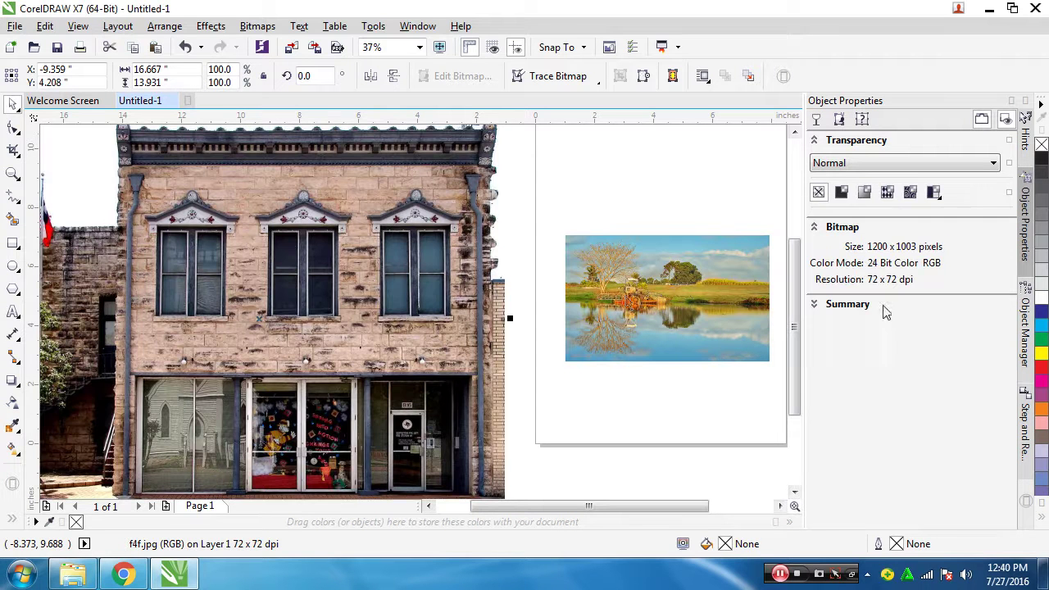
Step: Preview the Watercolor art stroke on the landscape photo at its default settings and discard it
click(647, 297)
scroll(434, 285, up, 4)
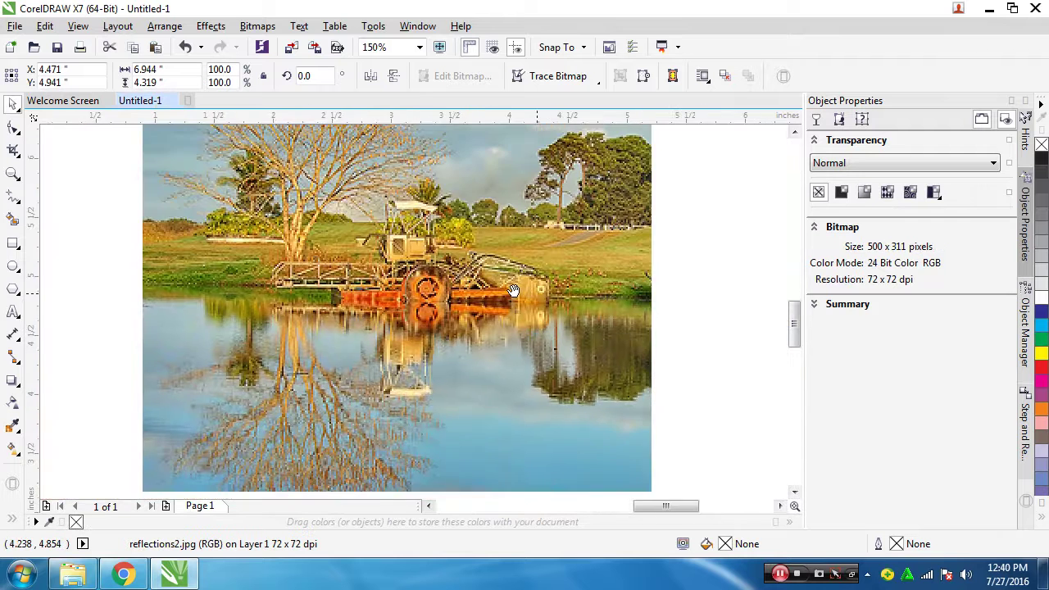
scroll(435, 285, down, 2)
click(258, 26)
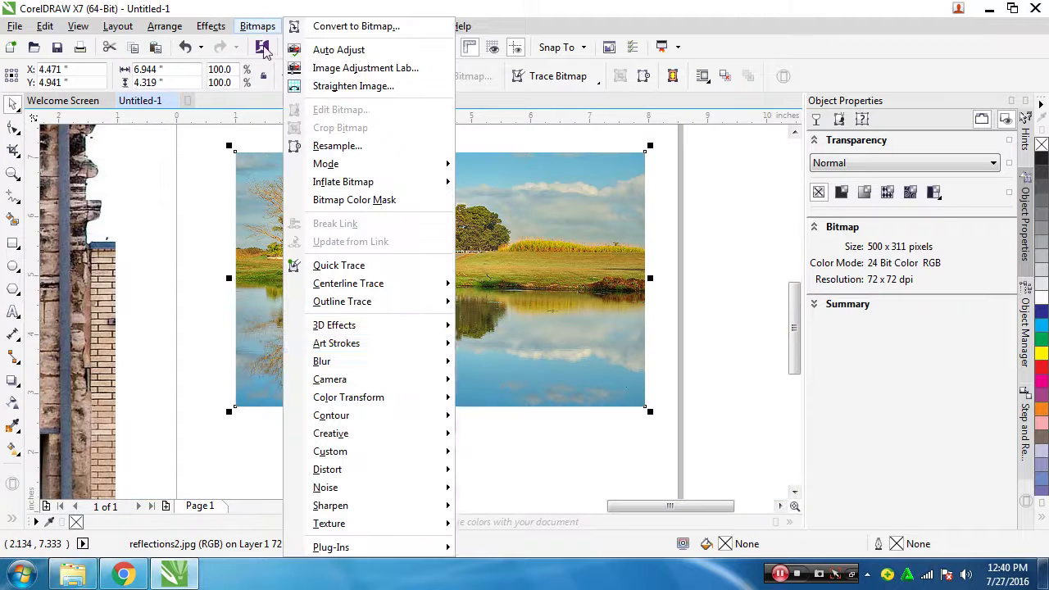
mouse_move(396, 357)
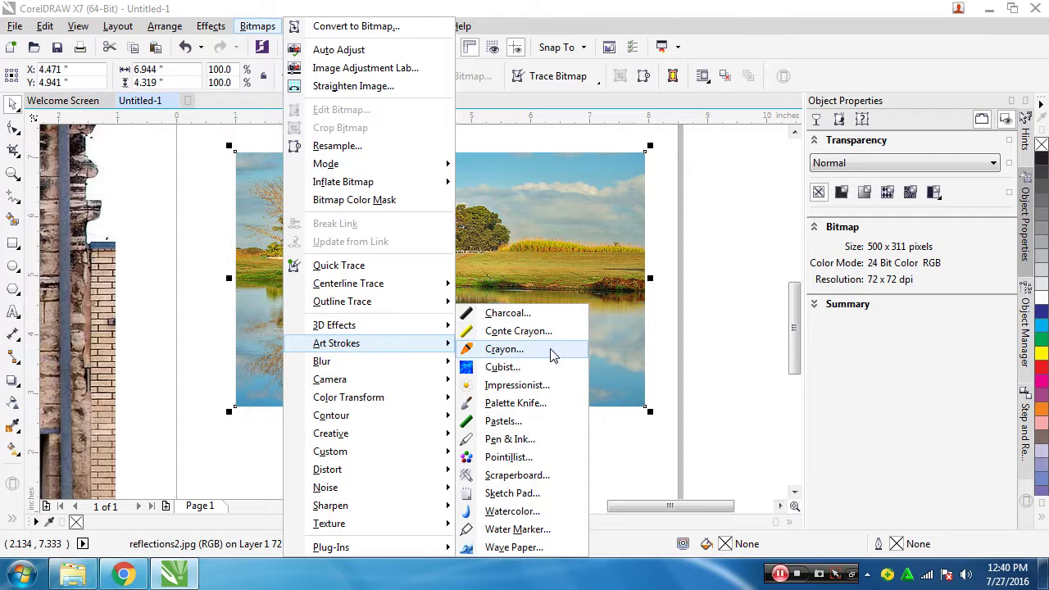
click(540, 511)
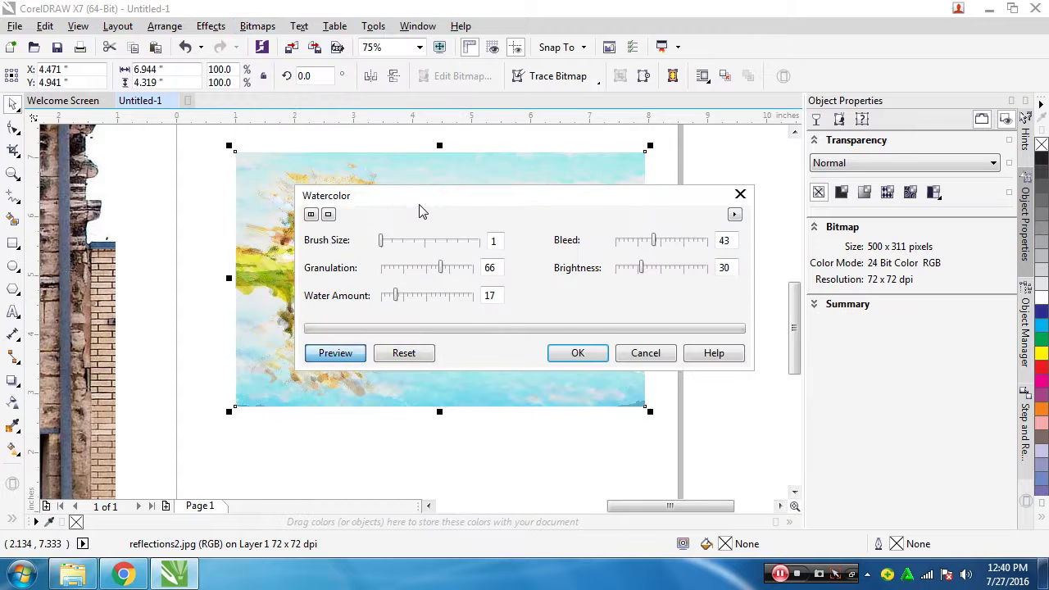
drag(365, 170, 729, 244)
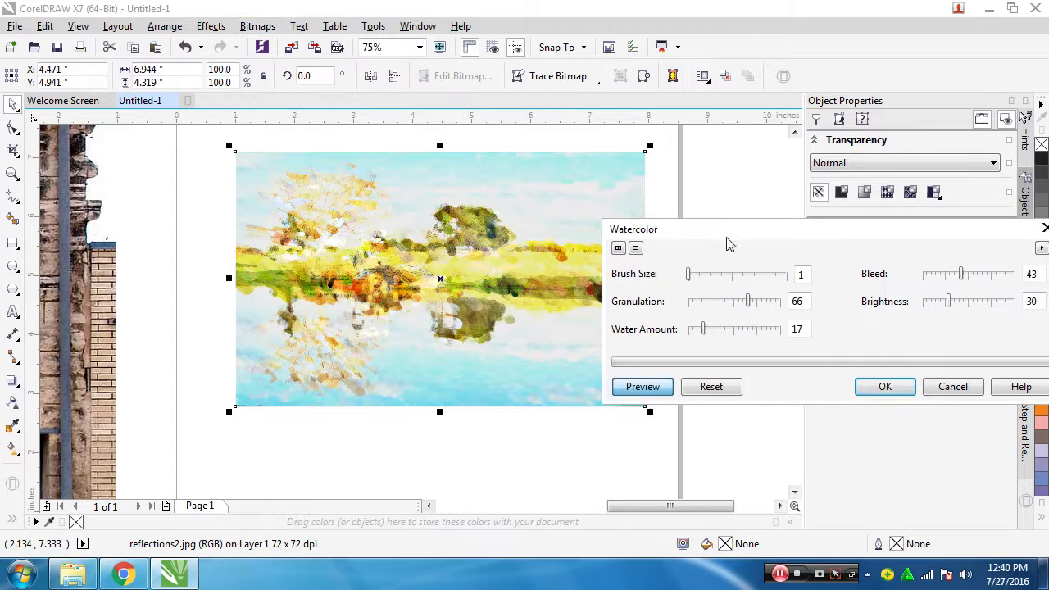
click(967, 394)
Step: Preview the Watercolor art stroke on the building photo and examine its brushwork around the windows and roofline
scroll(410, 341, left, 5)
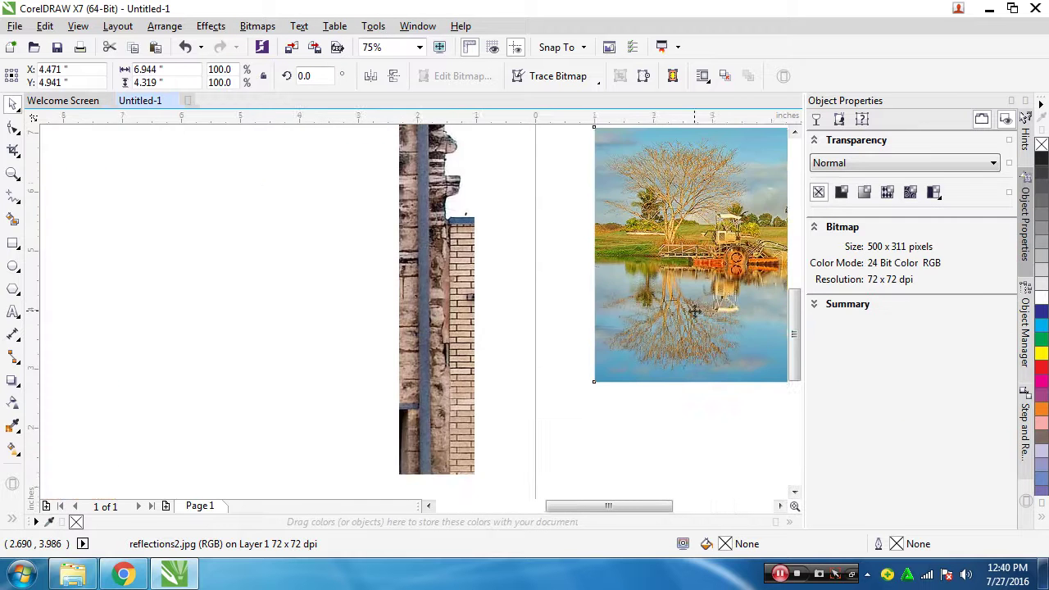
scroll(458, 319, down, 2)
scroll(509, 301, left, 3)
click(509, 301)
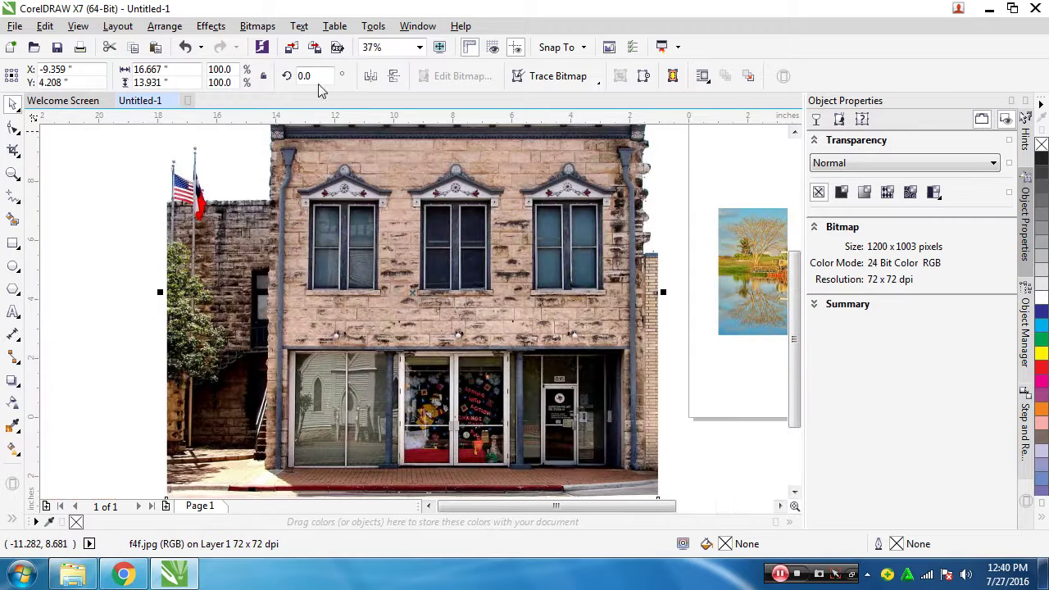
click(257, 26)
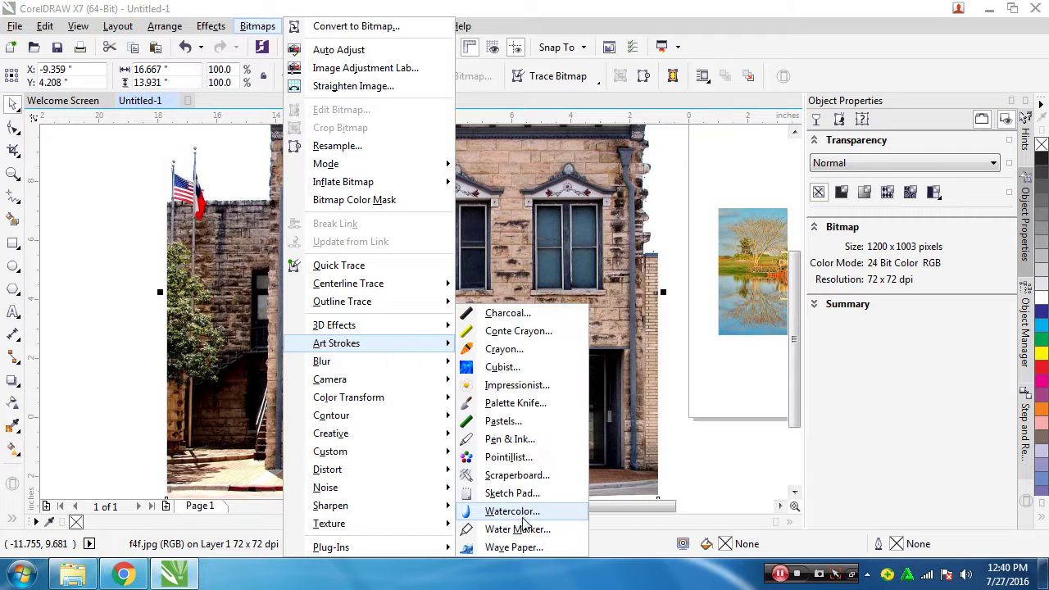
click(524, 512)
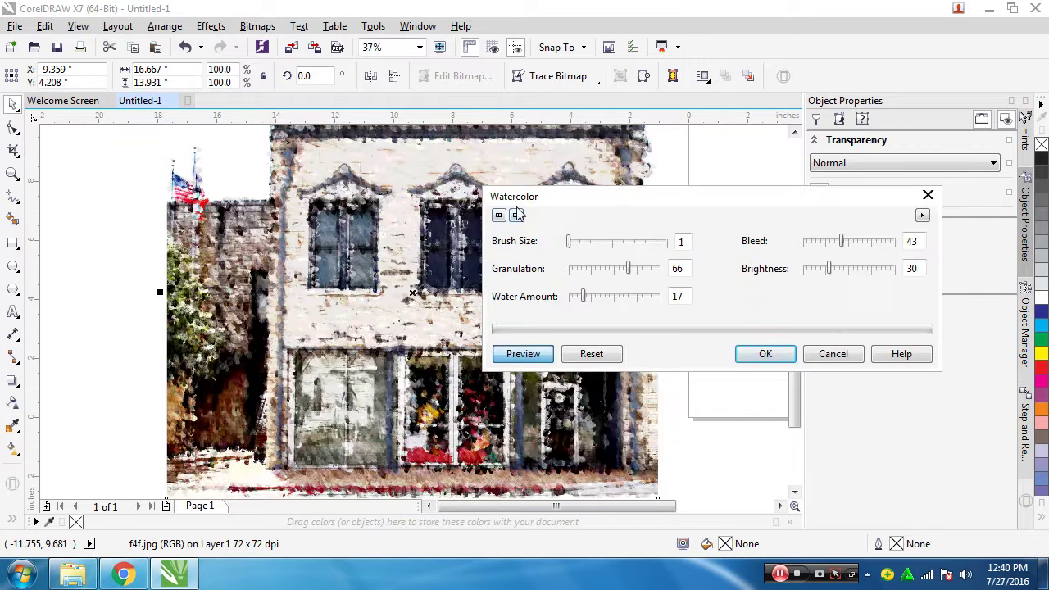
drag(426, 198, 795, 173)
click(440, 306)
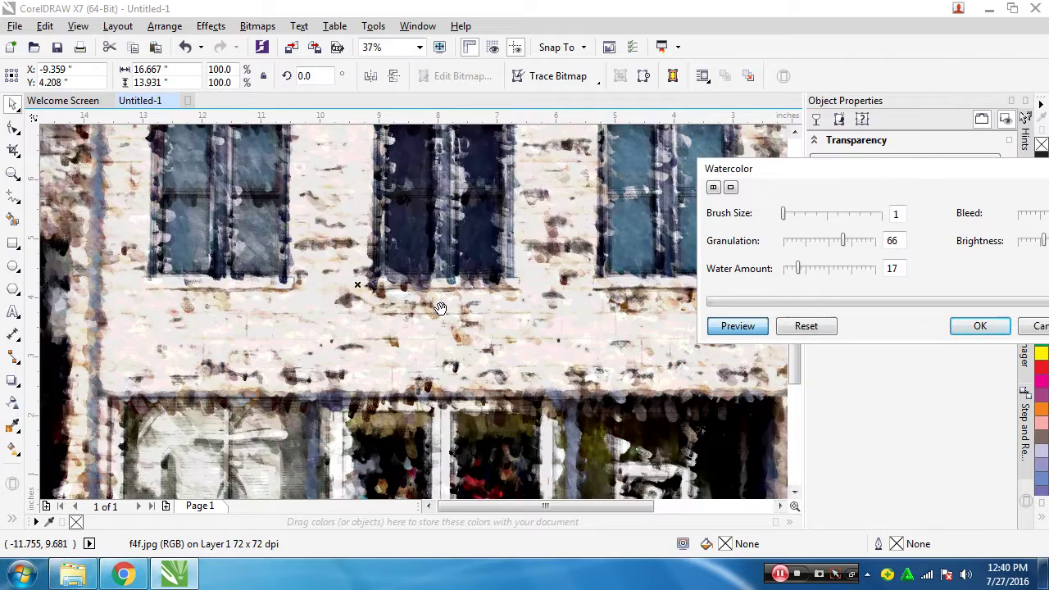
drag(375, 379, 416, 245)
drag(478, 211, 492, 356)
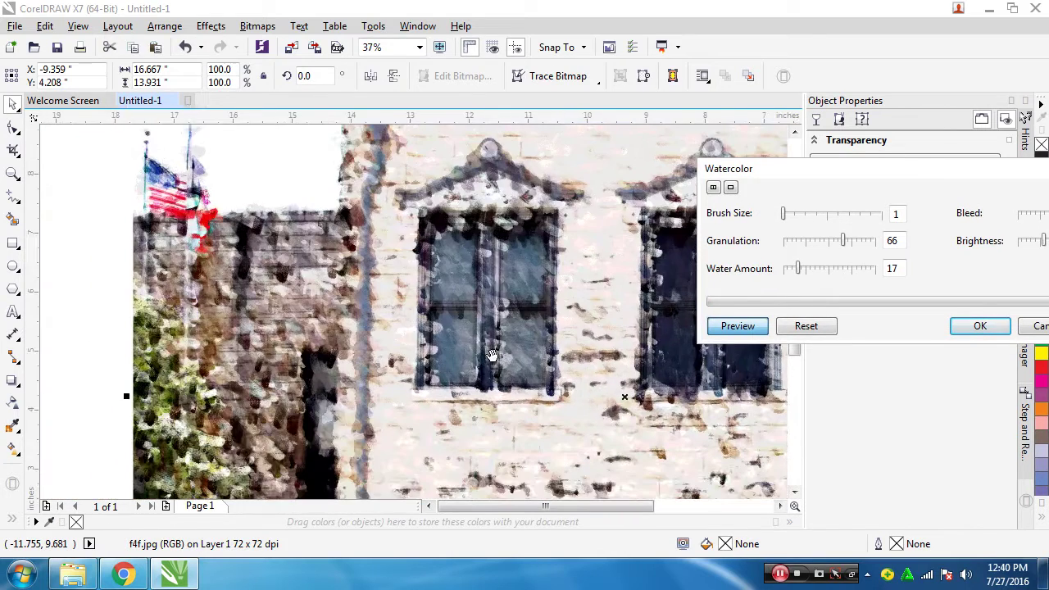
drag(546, 381, 430, 439)
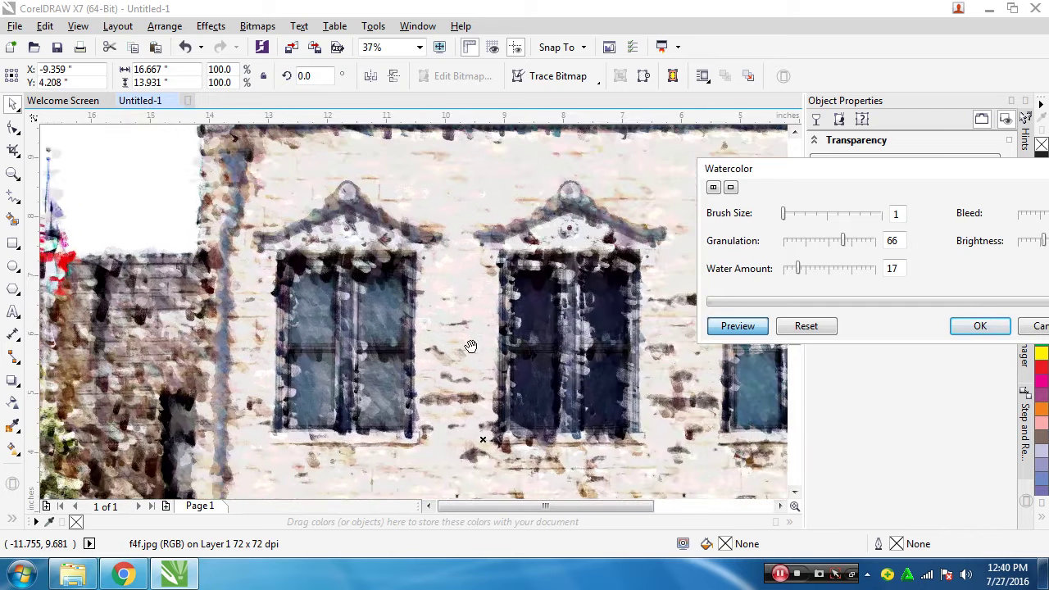
drag(469, 347, 469, 451)
drag(540, 424, 478, 402)
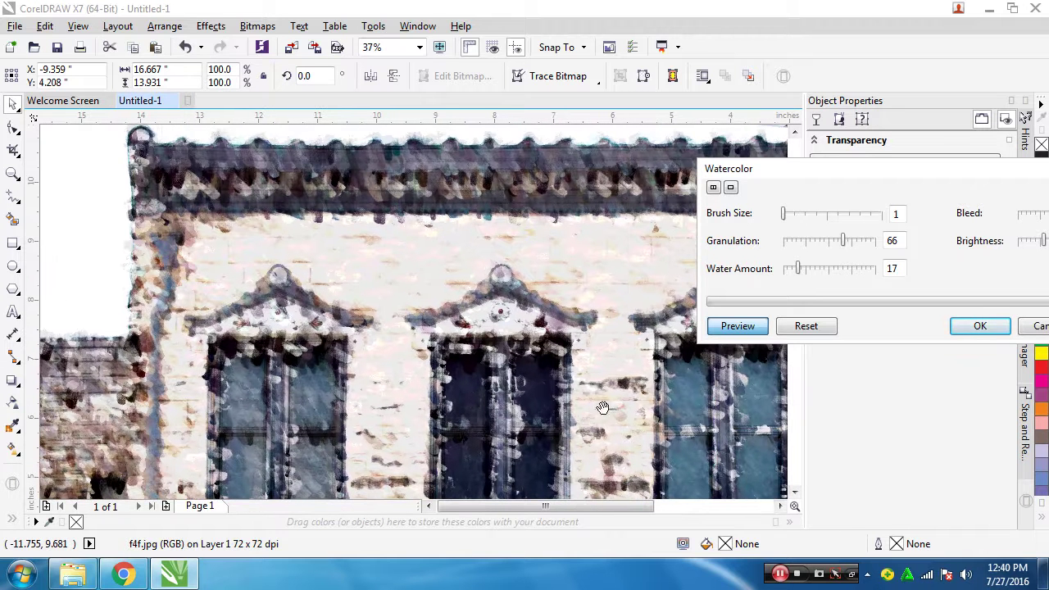
Step: Try a brush size of 2 for the building photo's Watercolor effect and discard the effect
click(787, 215)
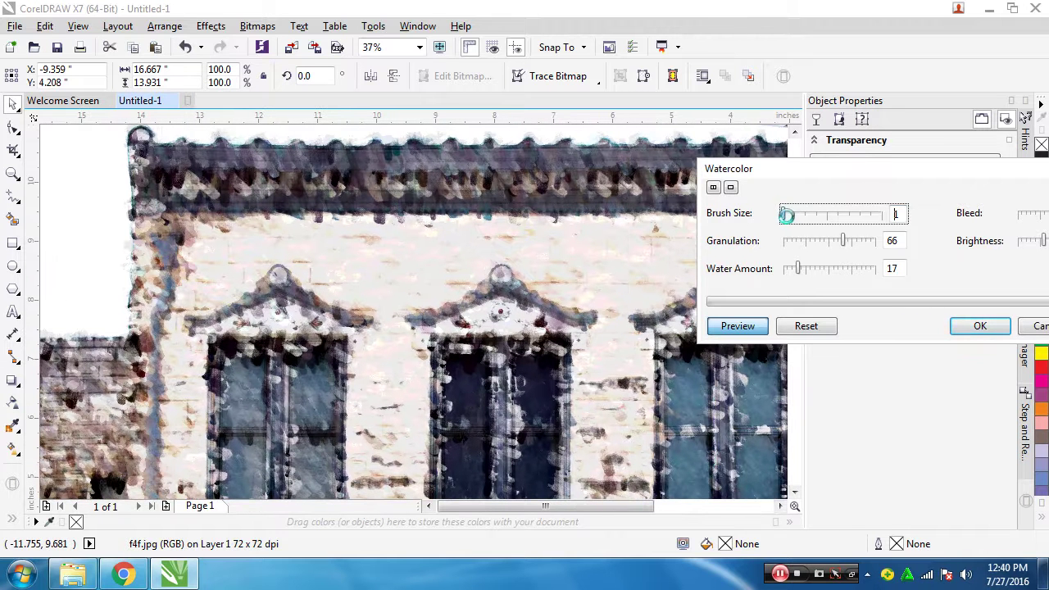
drag(795, 217, 802, 247)
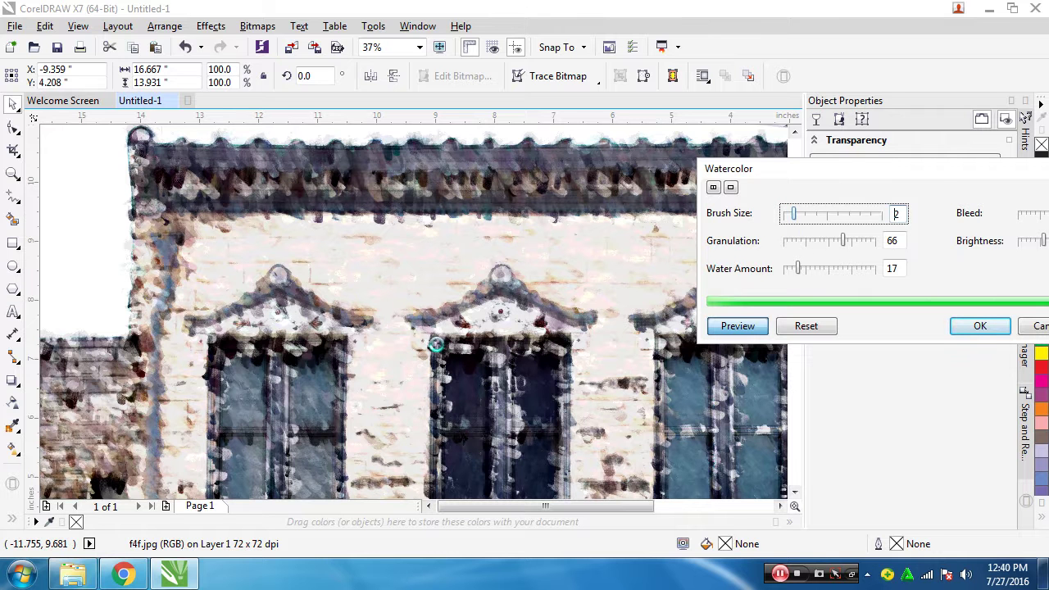
click(1026, 327)
Step: Try the Pen & Ink art stroke with the Stippling style on the building photo, inspect the preview up close, and discard it
scroll(614, 369, right, 3)
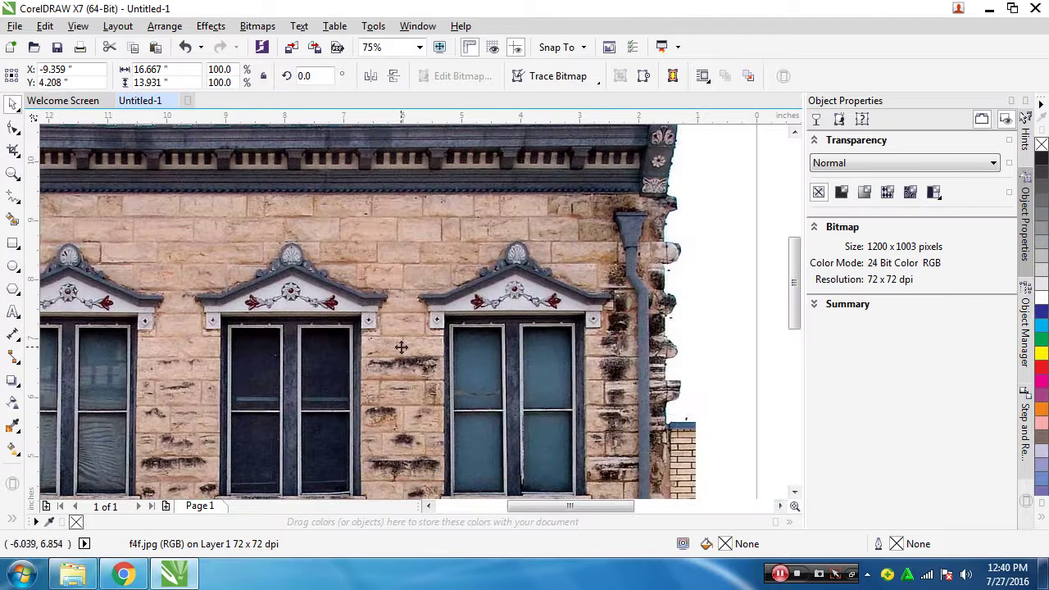
click(257, 26)
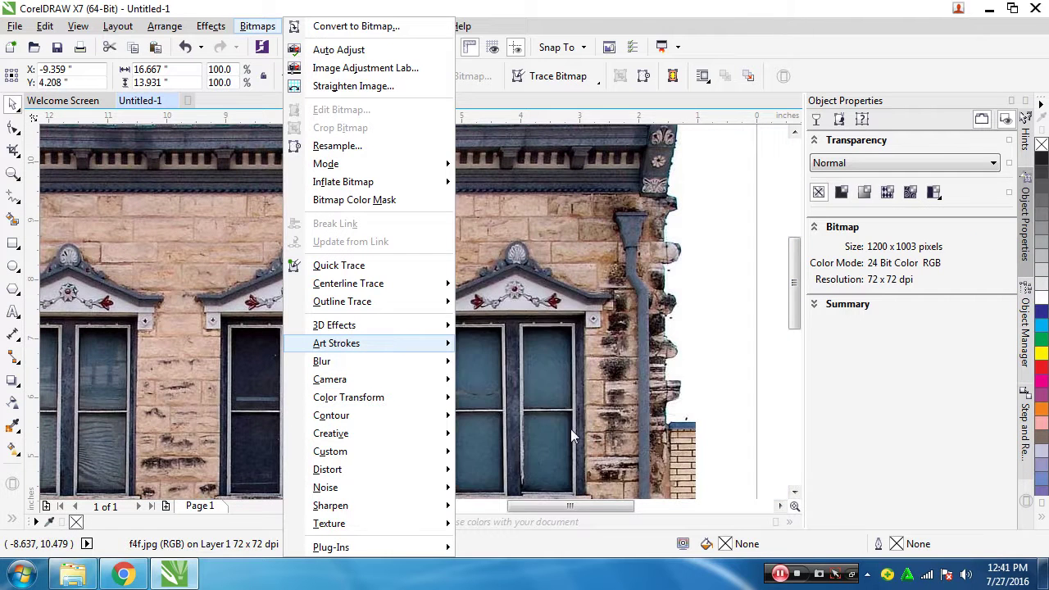
mouse_move(407, 345)
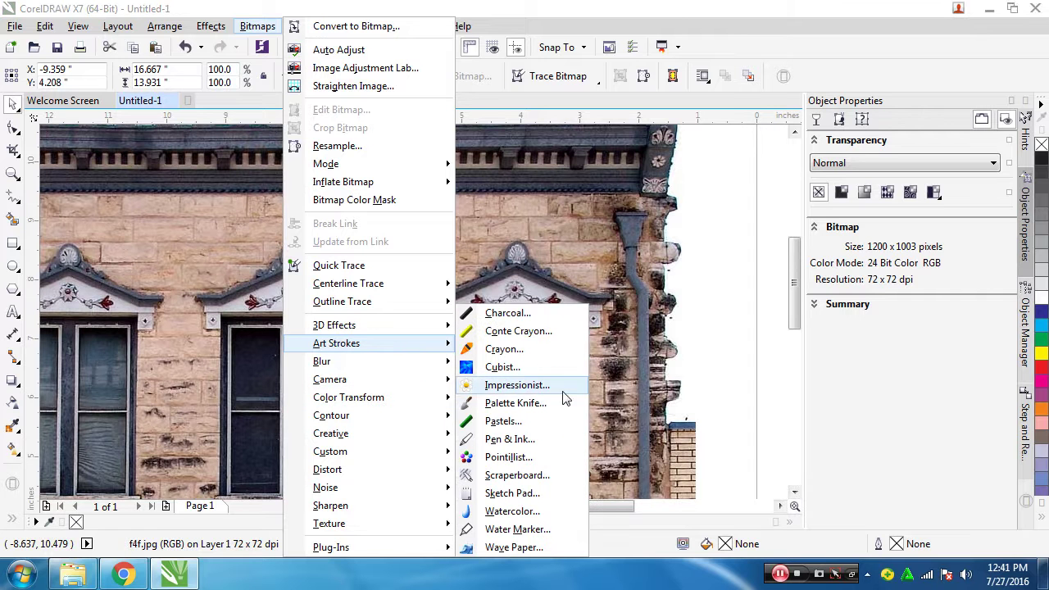
click(550, 443)
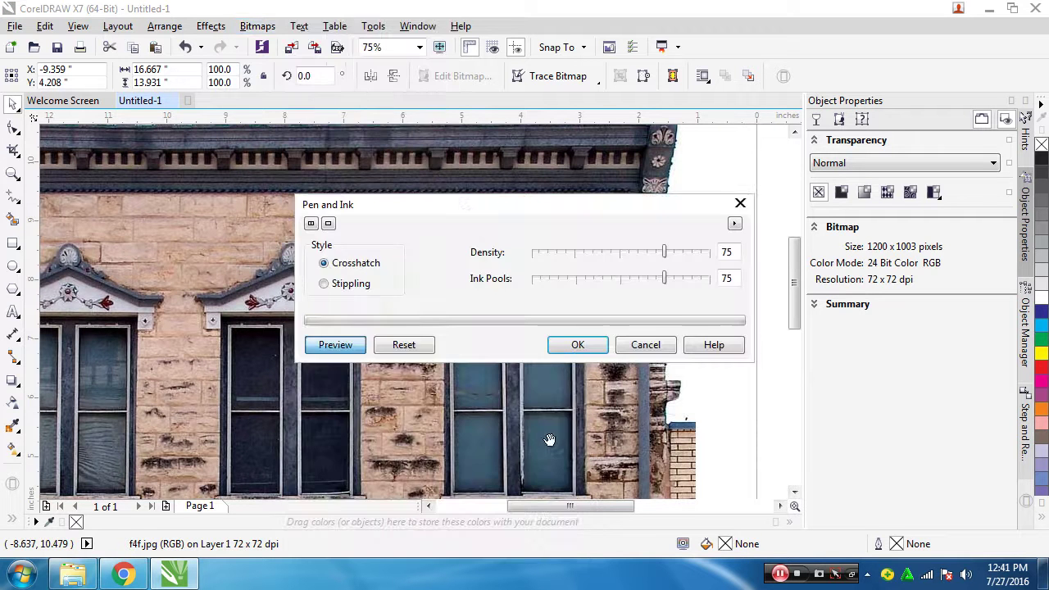
drag(465, 214, 780, 211)
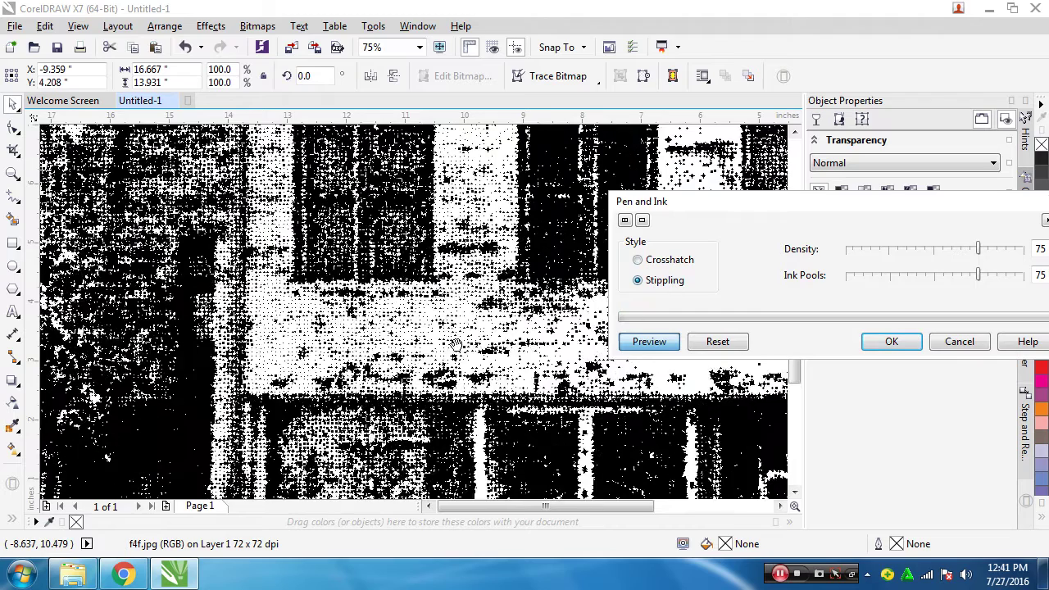
mouse_move(374, 279)
mouse_down()
mouse_move(364, 361)
mouse_move(320, 370)
mouse_up()
mouse_move(256, 344)
mouse_down()
mouse_move(401, 396)
mouse_move(351, 349)
mouse_up()
drag(346, 241, 322, 331)
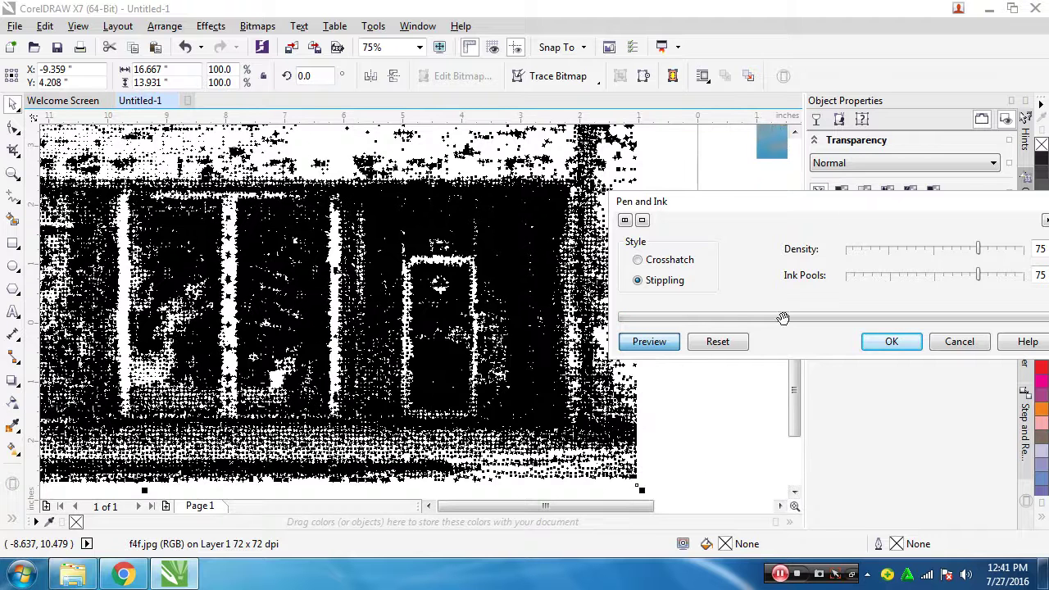
drag(776, 205, 660, 197)
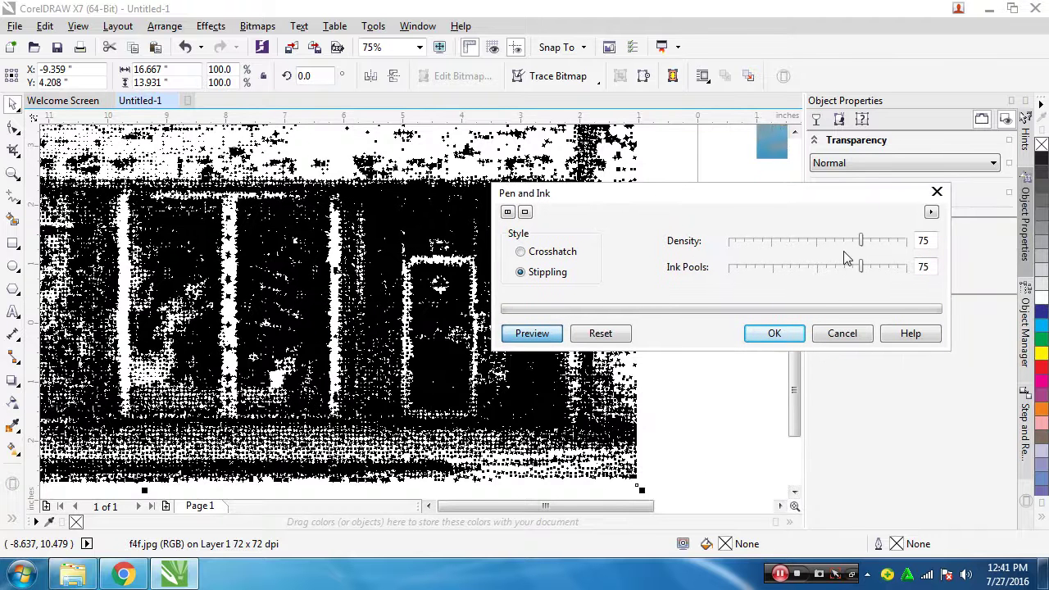
click(835, 338)
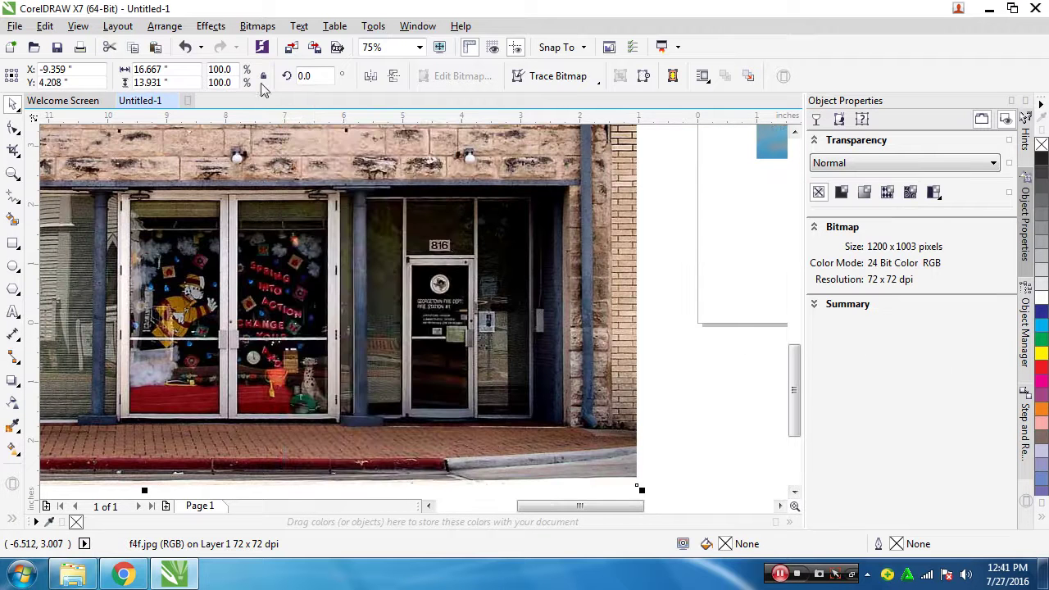
Step: Try a Radial Blur with an amount of 14 on the building photo and discard it
click(257, 27)
mouse_move(408, 371)
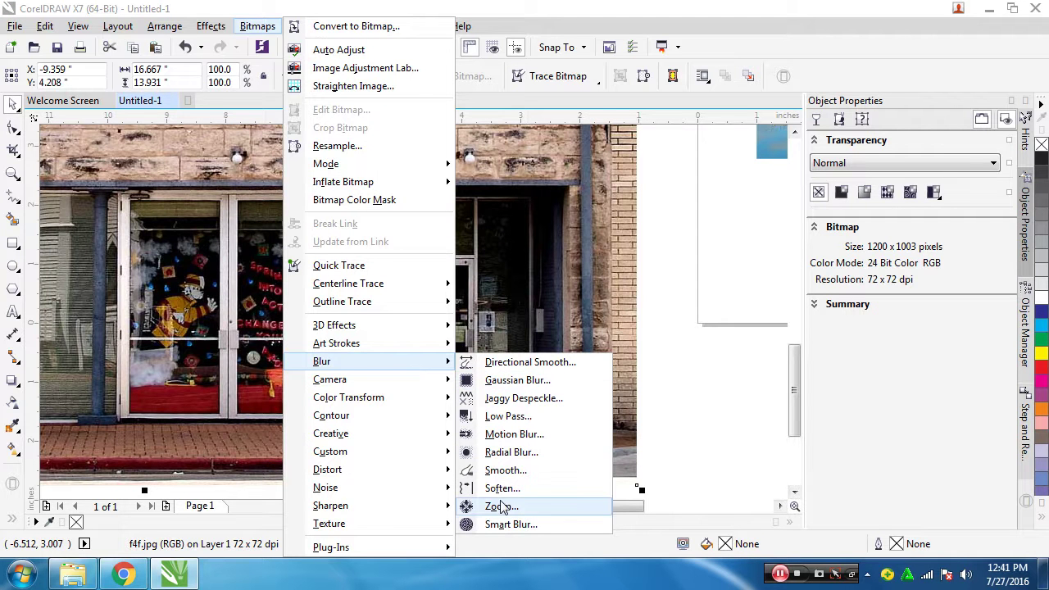
click(516, 453)
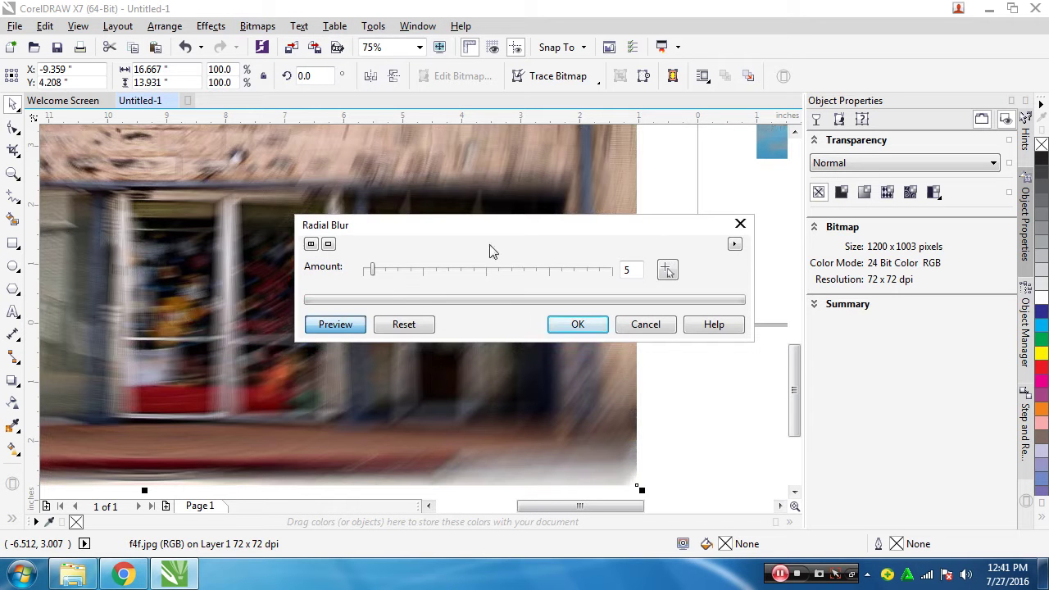
drag(456, 230, 731, 251)
drag(653, 297, 670, 295)
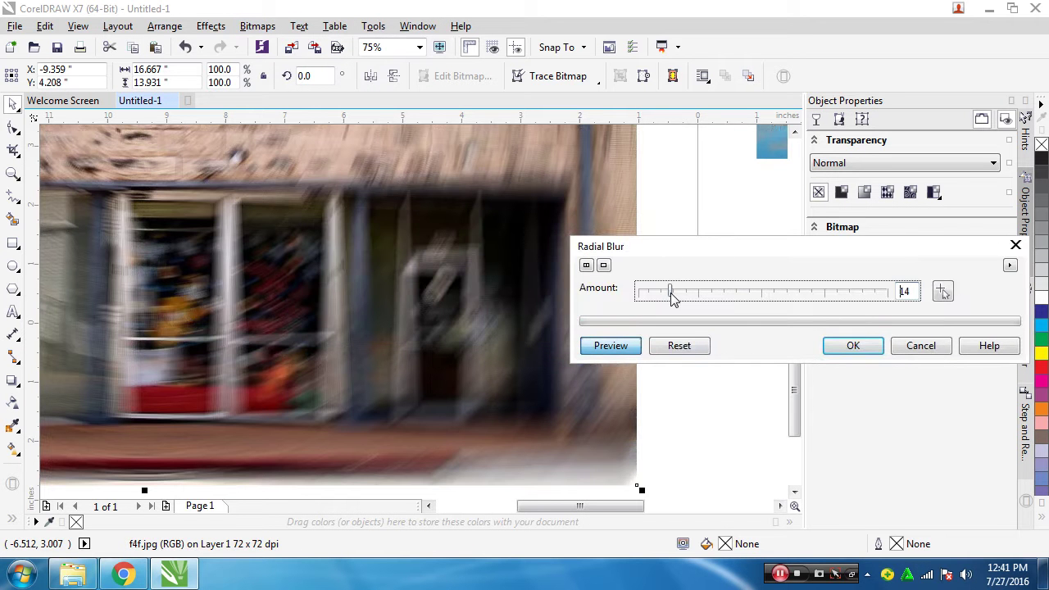
scroll(318, 284, down, 3)
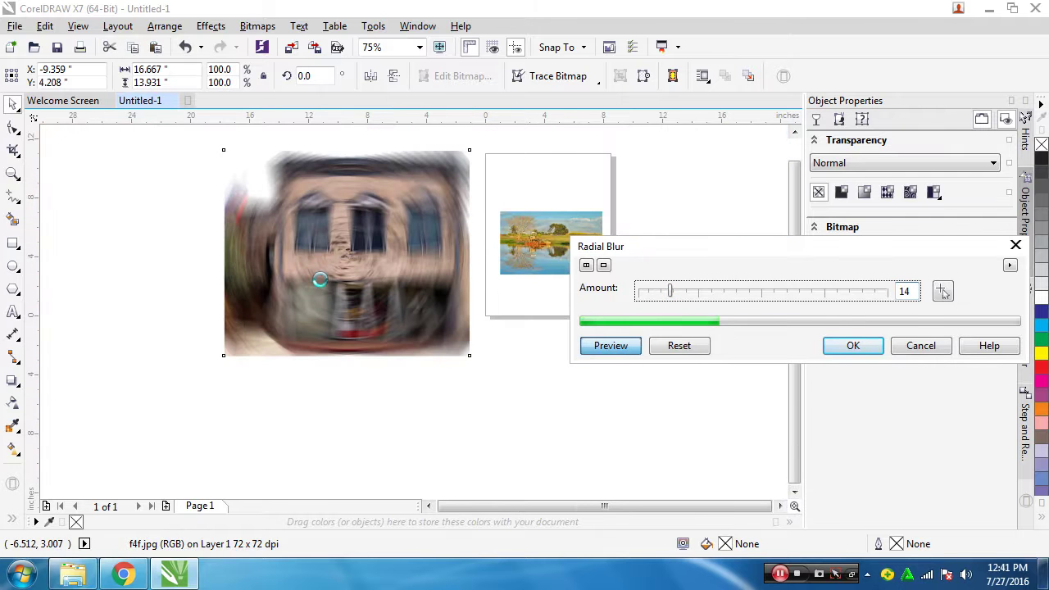
scroll(320, 279, up, 3)
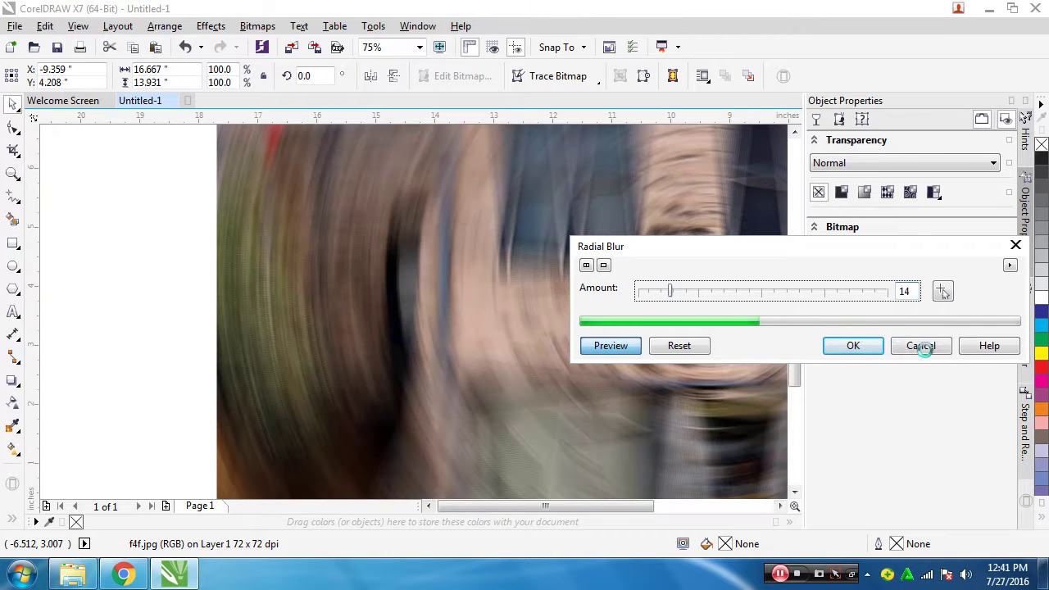
click(920, 345)
Step: Try the Find Edges contour effect on the building photo, comparing the Soft and Solid edge types, and discard it
scroll(387, 351, right, 3)
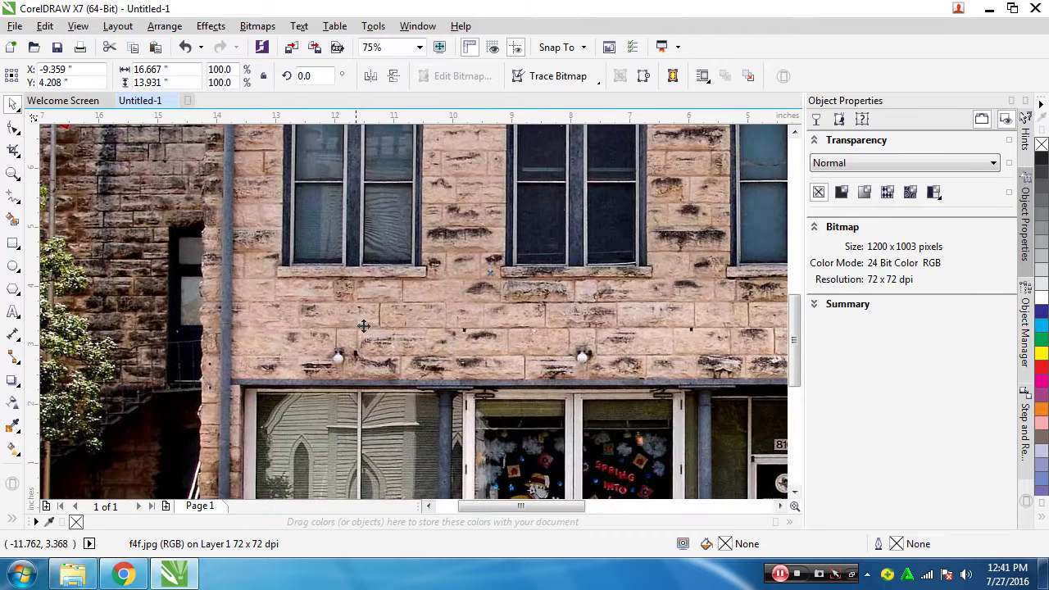
click(245, 29)
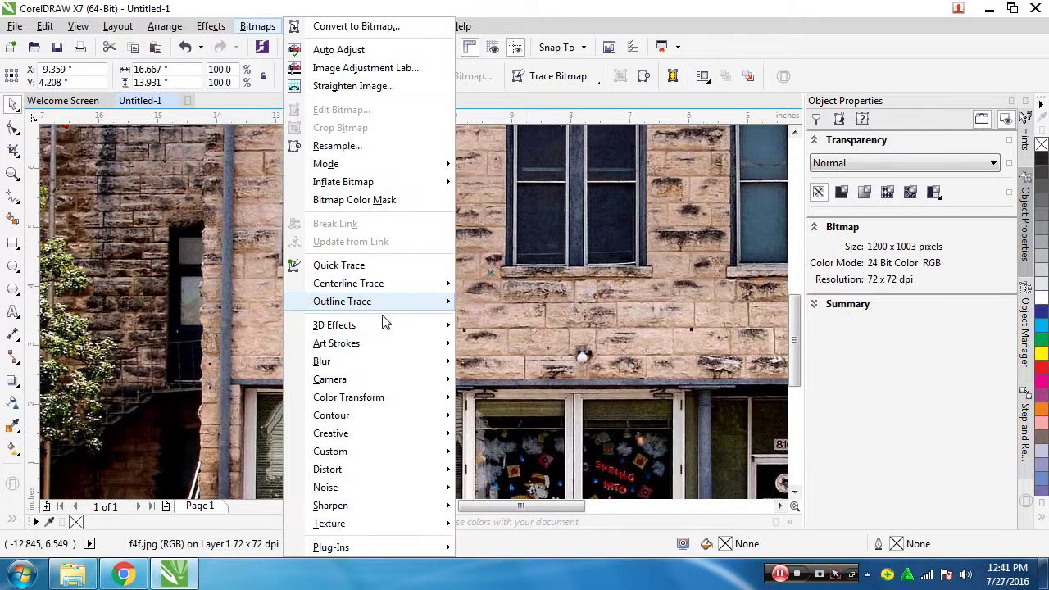
mouse_move(381, 303)
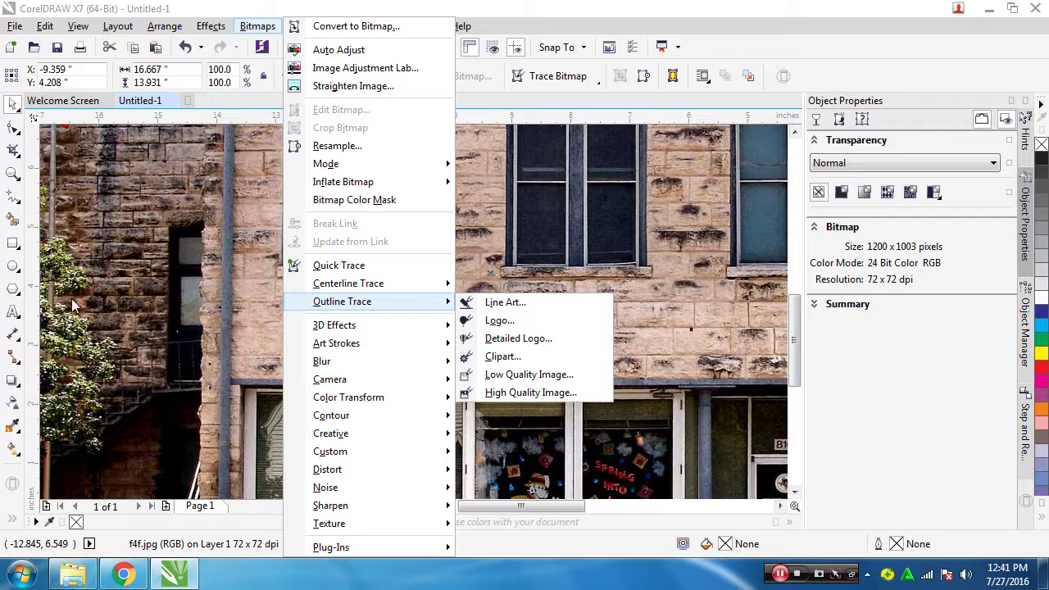
mouse_move(366, 418)
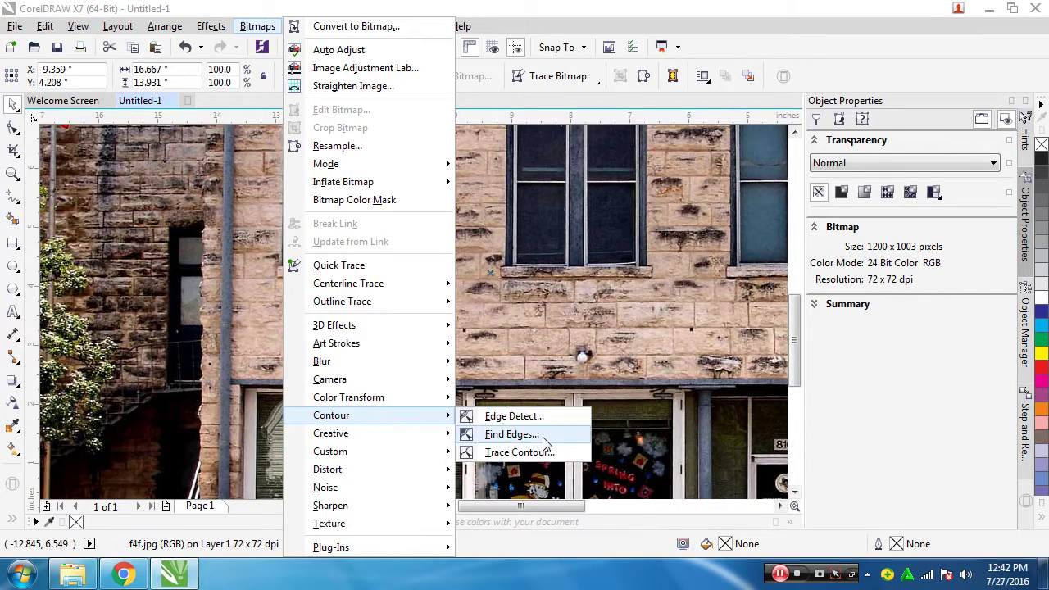
click(511, 434)
drag(429, 237, 760, 325)
scroll(361, 316, down, 2)
scroll(361, 316, up, 1)
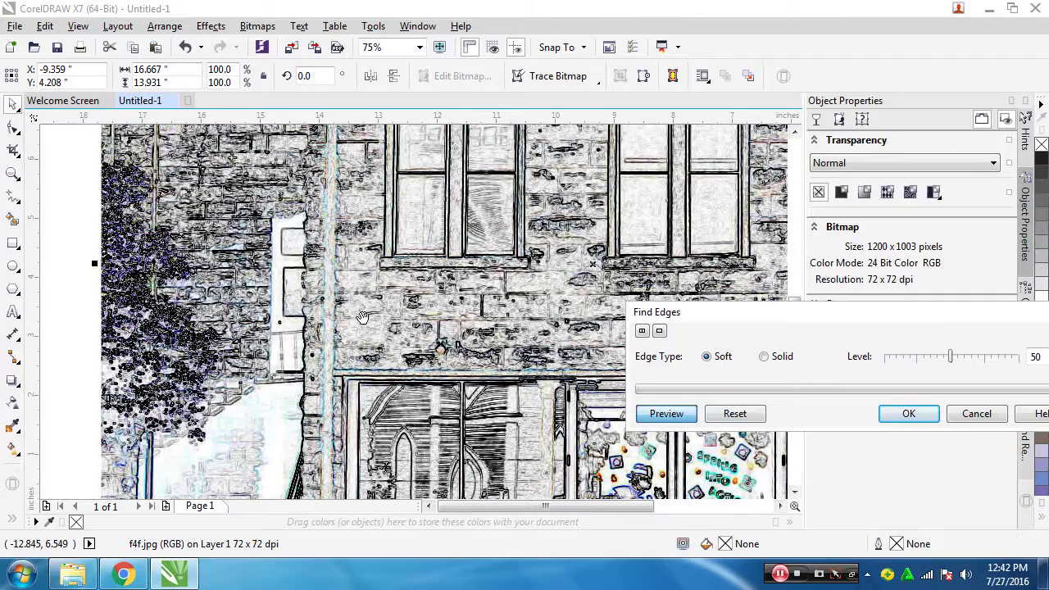
click(764, 357)
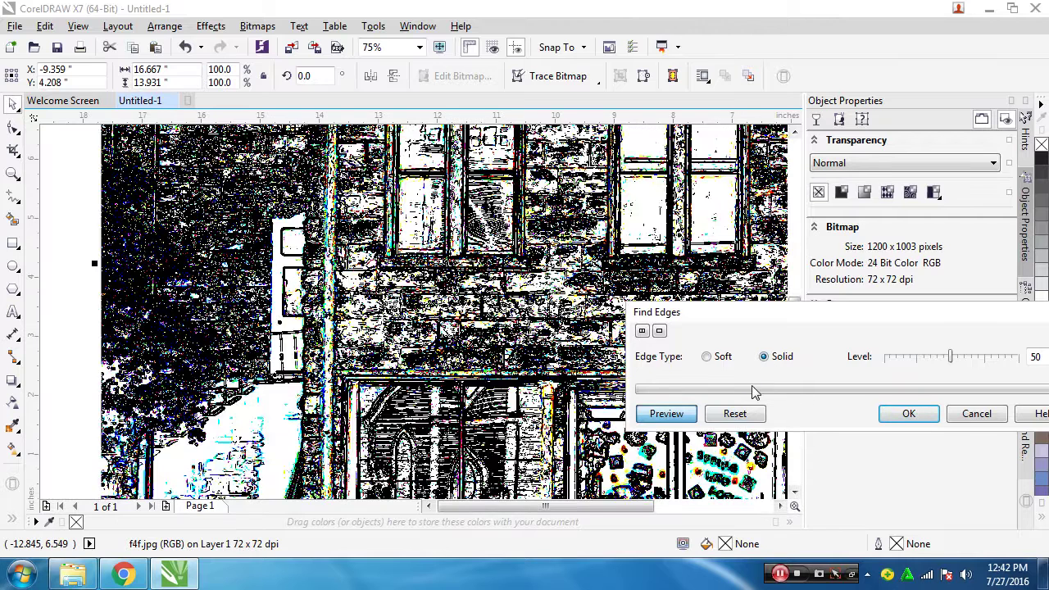
click(991, 421)
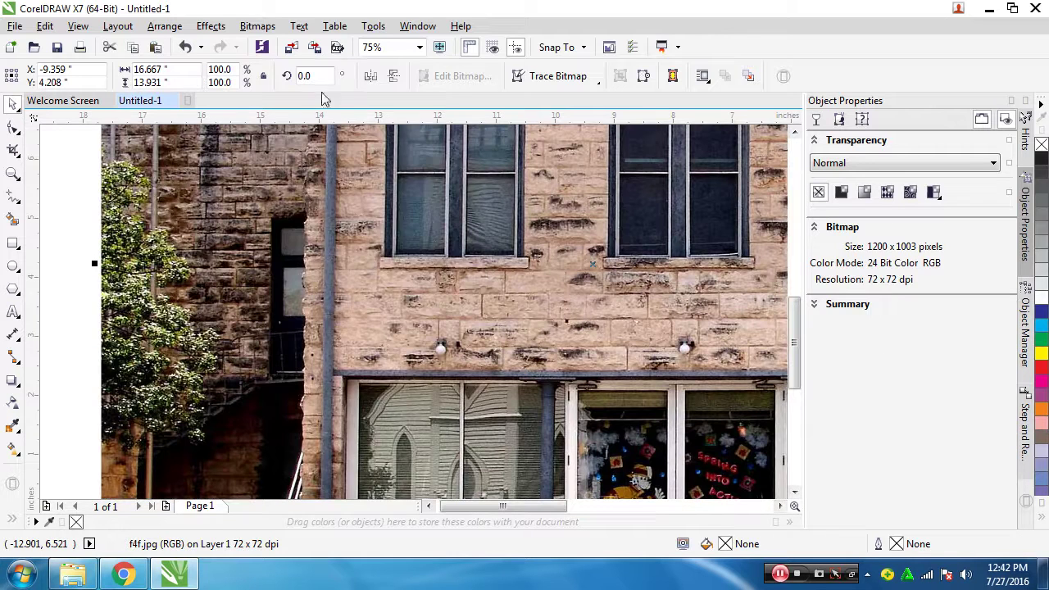
Step: Try the Sepia Toning camera effect on the building photo, inspect the preview across the whole image, and discard it
click(257, 26)
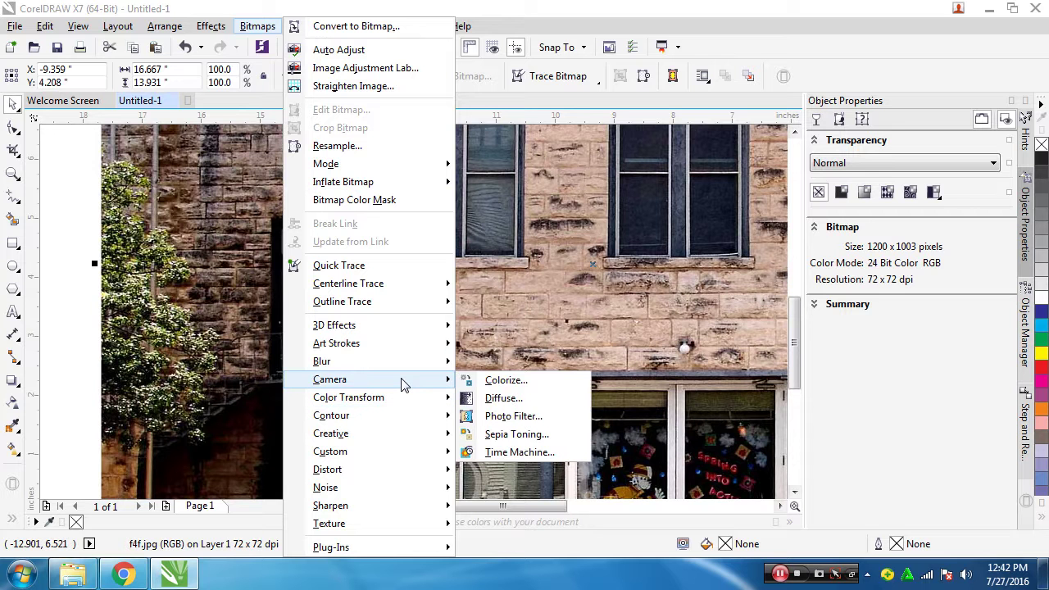
click(532, 443)
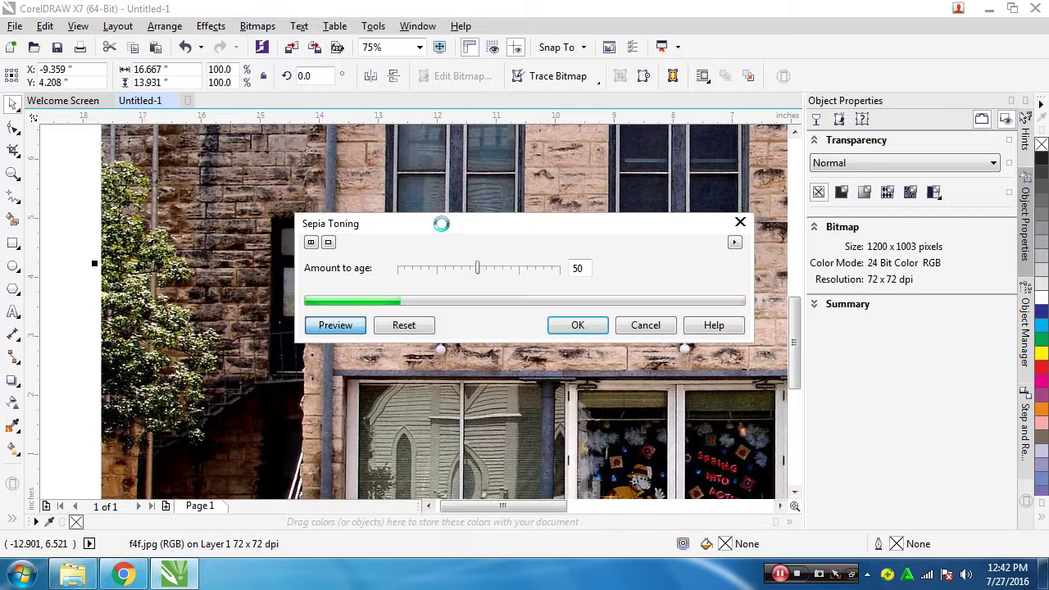
drag(440, 232, 801, 344)
scroll(410, 274, down, 2)
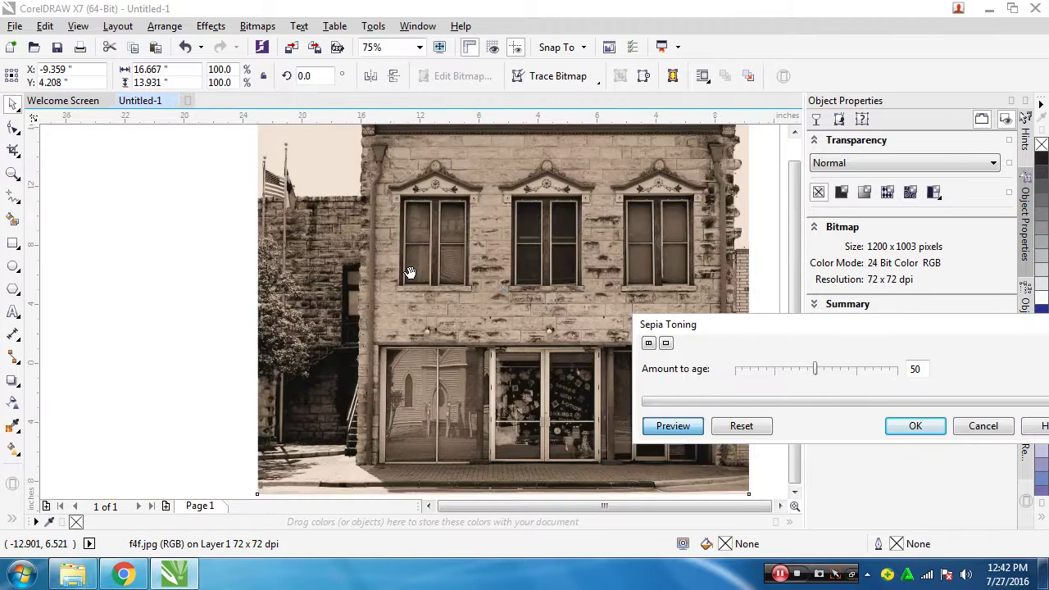
scroll(479, 293, up, 1)
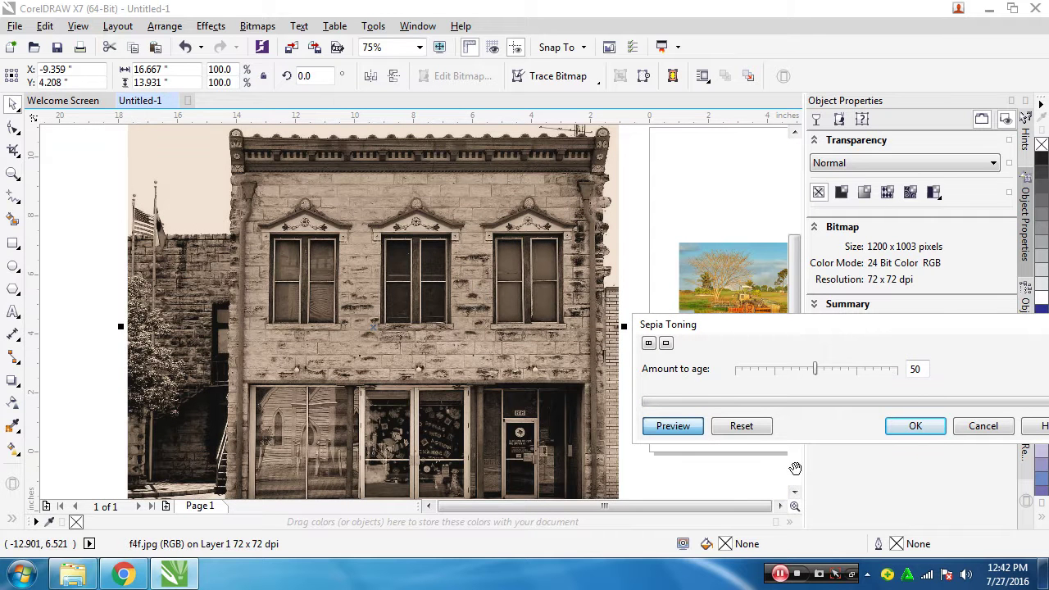
click(979, 428)
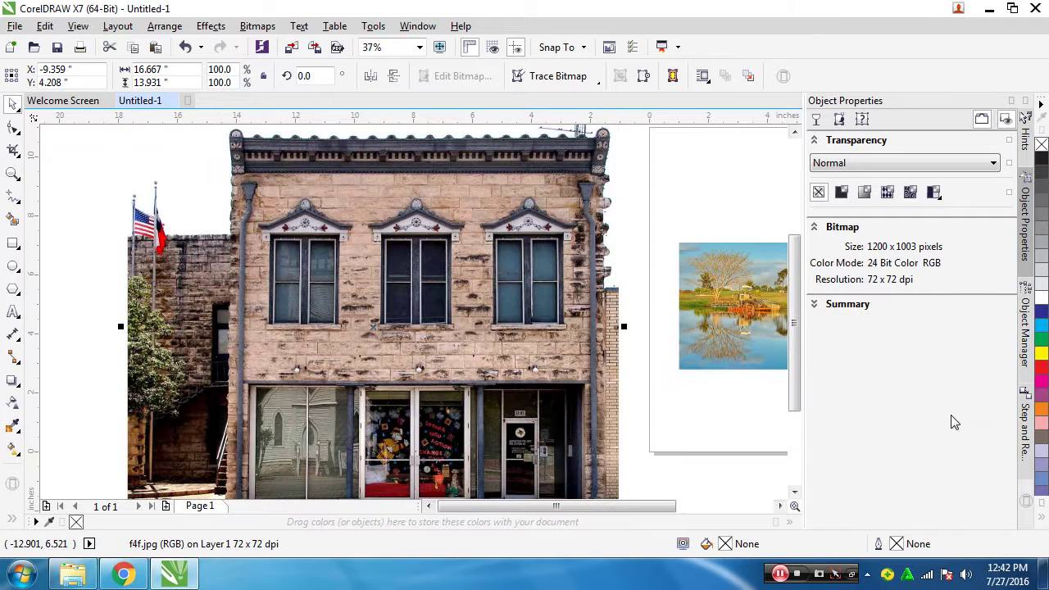
Step: Preview the Mosaic creative effect on the building photo, inspect it up close, and raise its size to 15 and 20
click(257, 25)
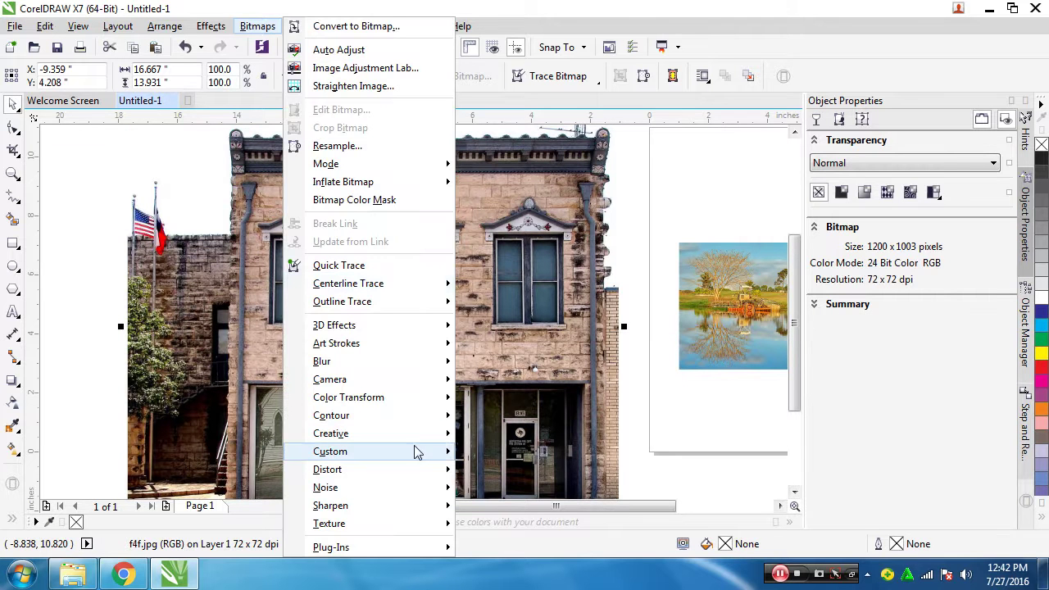
mouse_move(413, 417)
mouse_move(412, 434)
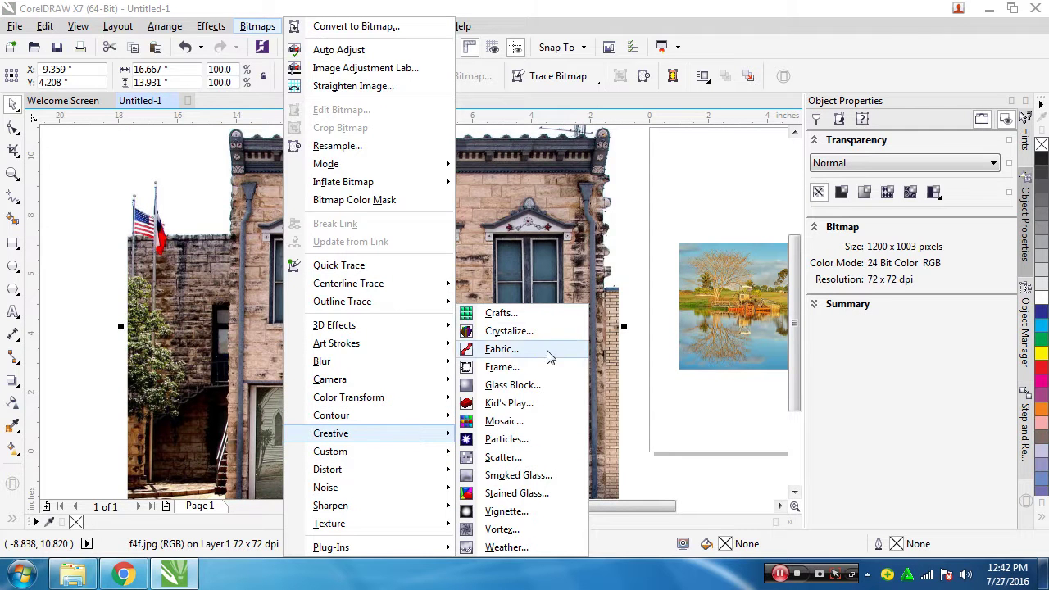
click(536, 433)
drag(439, 237, 675, 252)
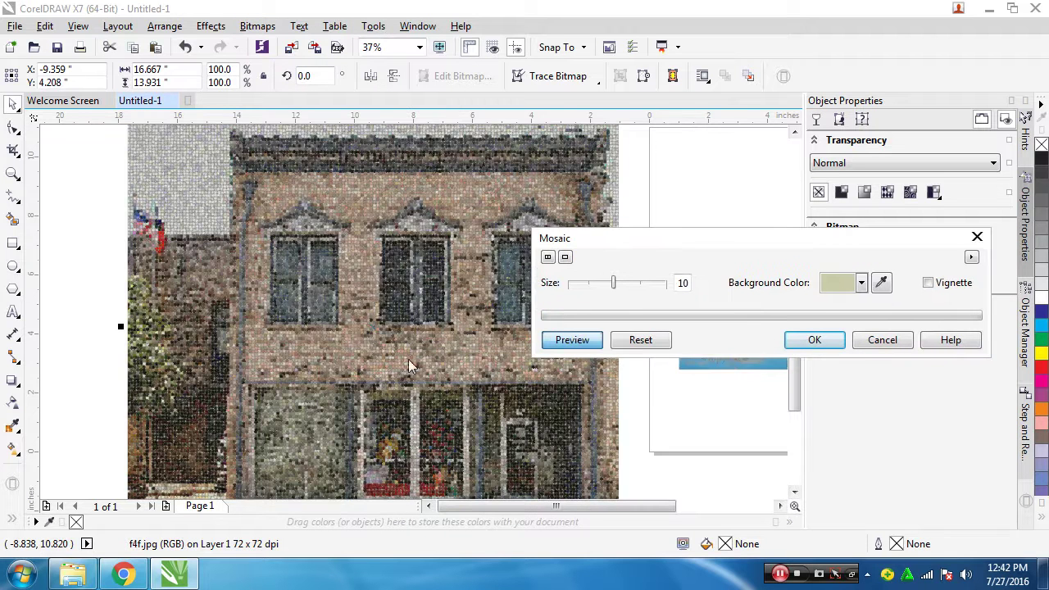
scroll(408, 359, up, 2)
scroll(396, 362, up, 2)
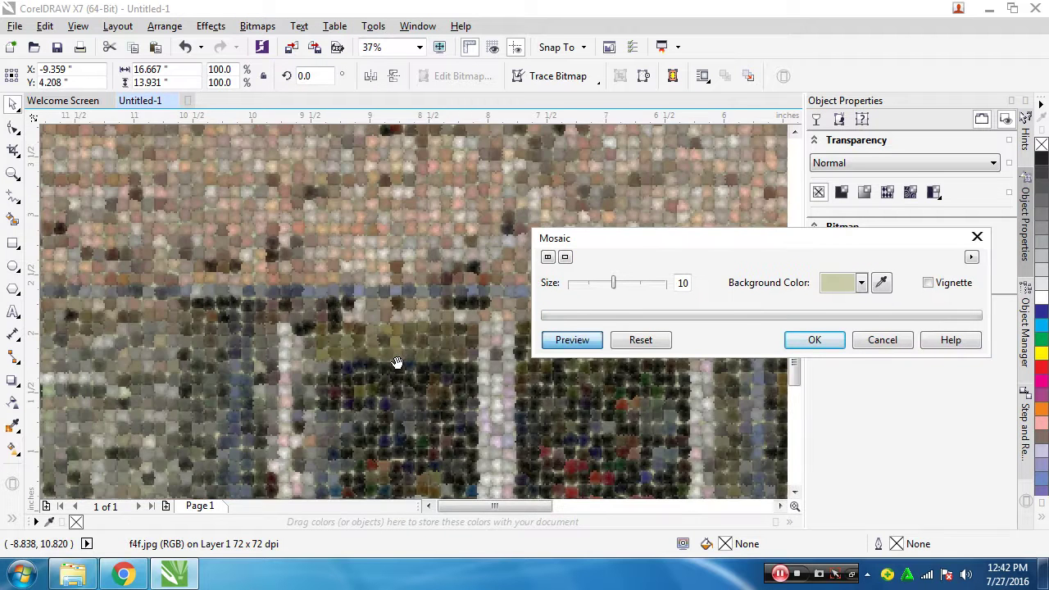
scroll(396, 362, down, 2)
click(615, 286)
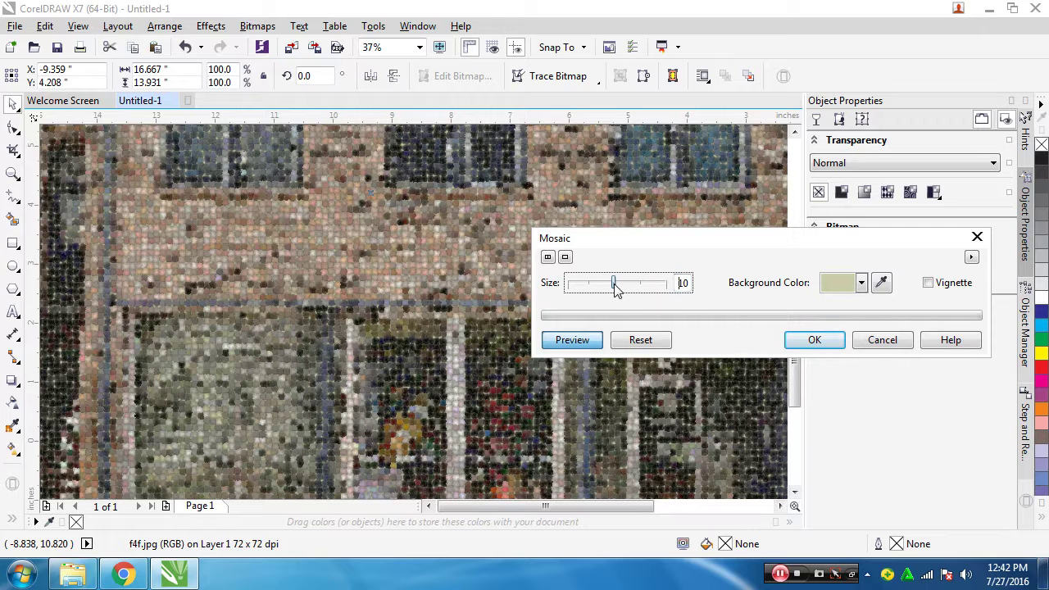
drag(615, 286, 641, 286)
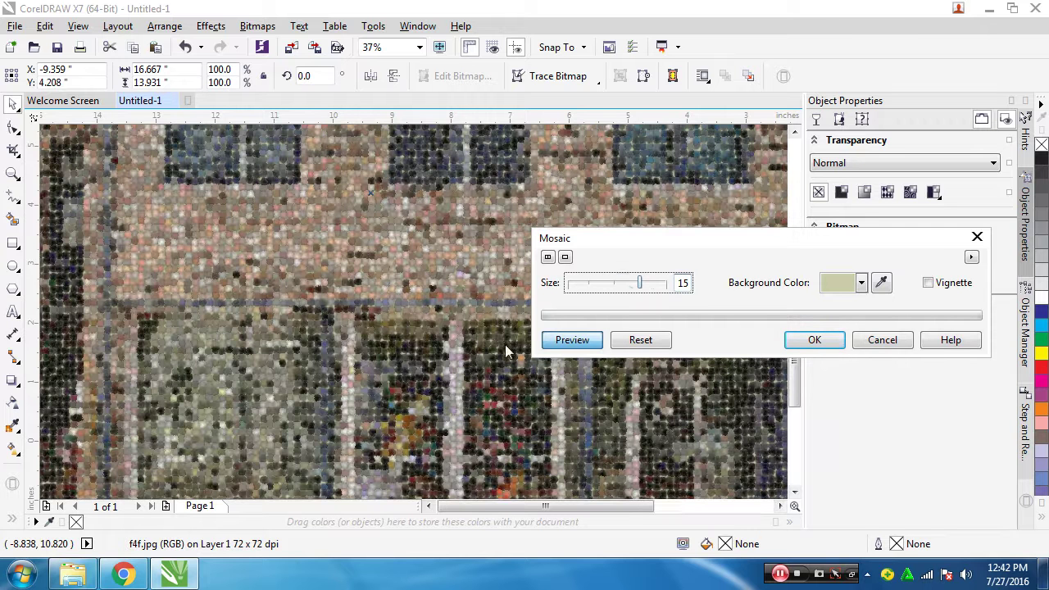
click(655, 285)
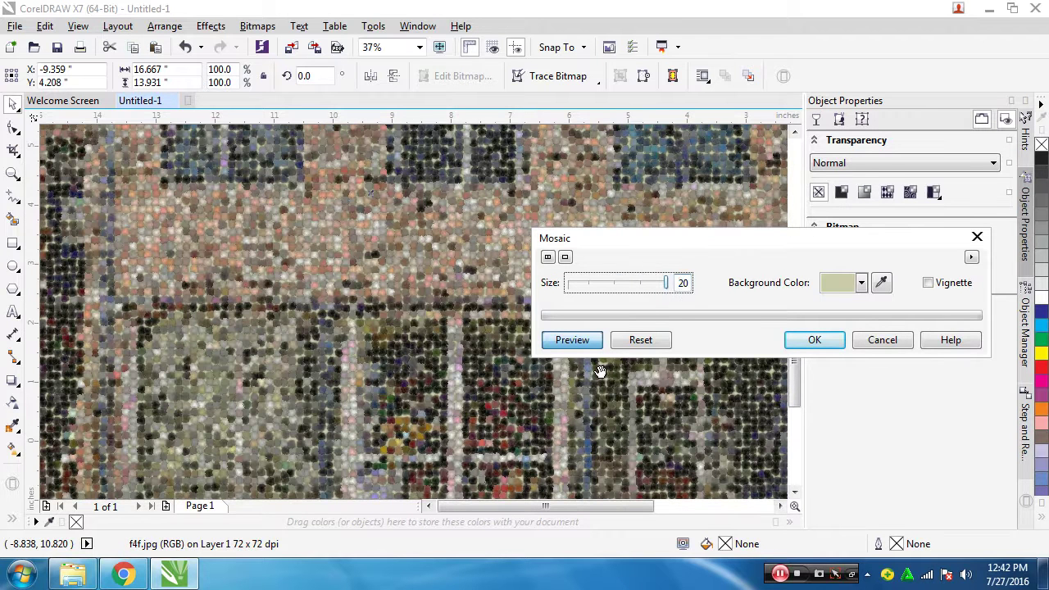
Step: Try a vignette with a black background color on the building photo's Mosaic effect, turn the vignette off, and discard the effect
click(929, 283)
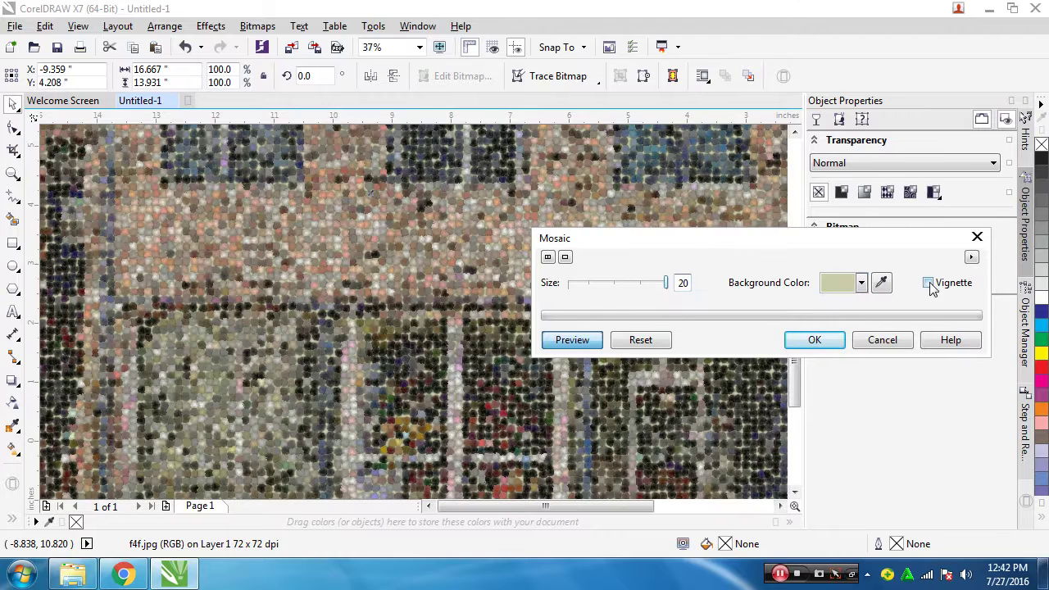
scroll(366, 330, up, 2)
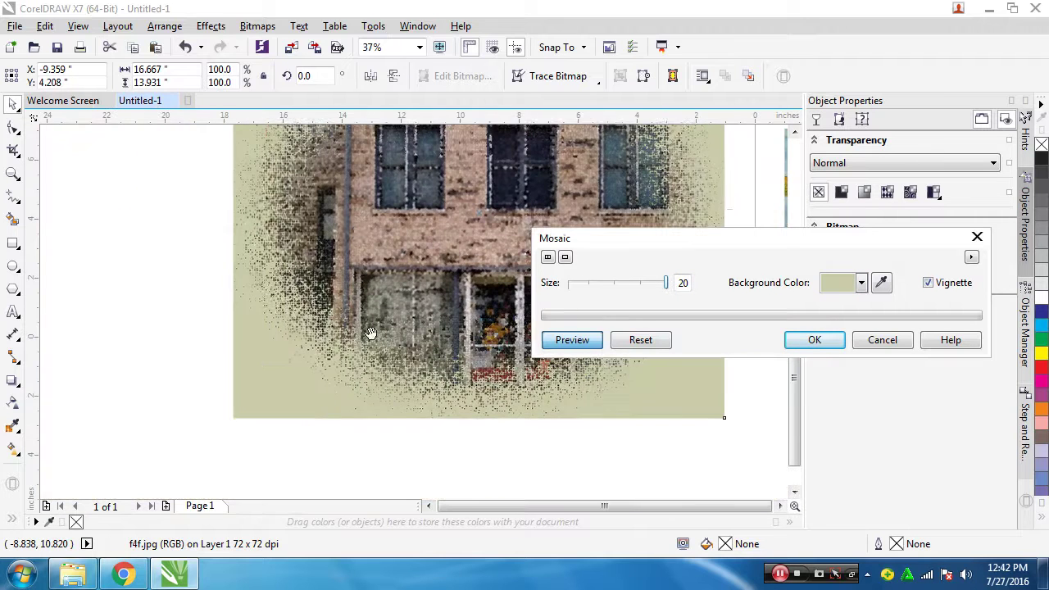
drag(376, 224, 328, 346)
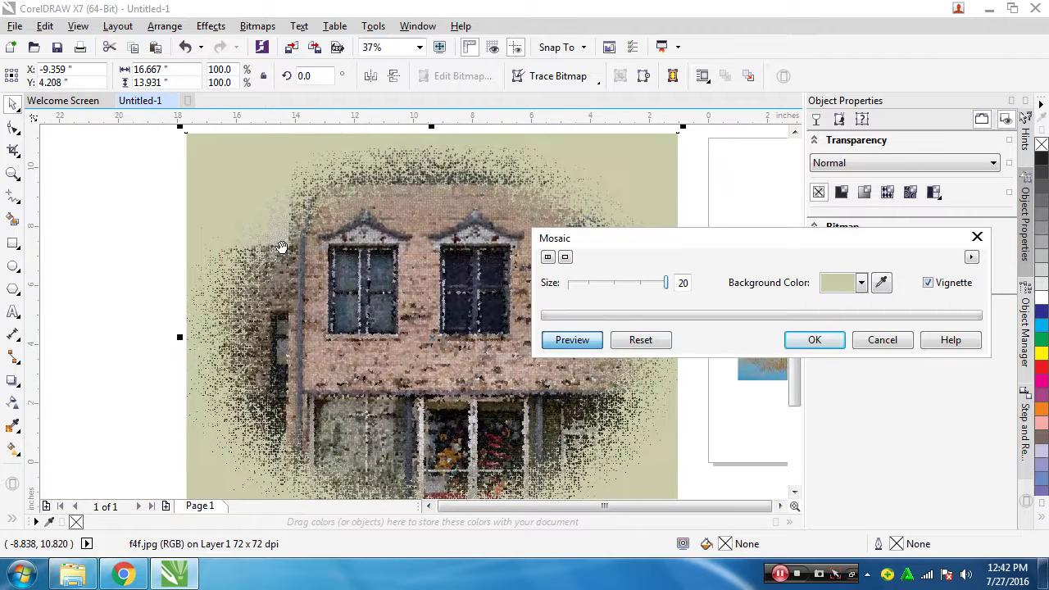
click(839, 287)
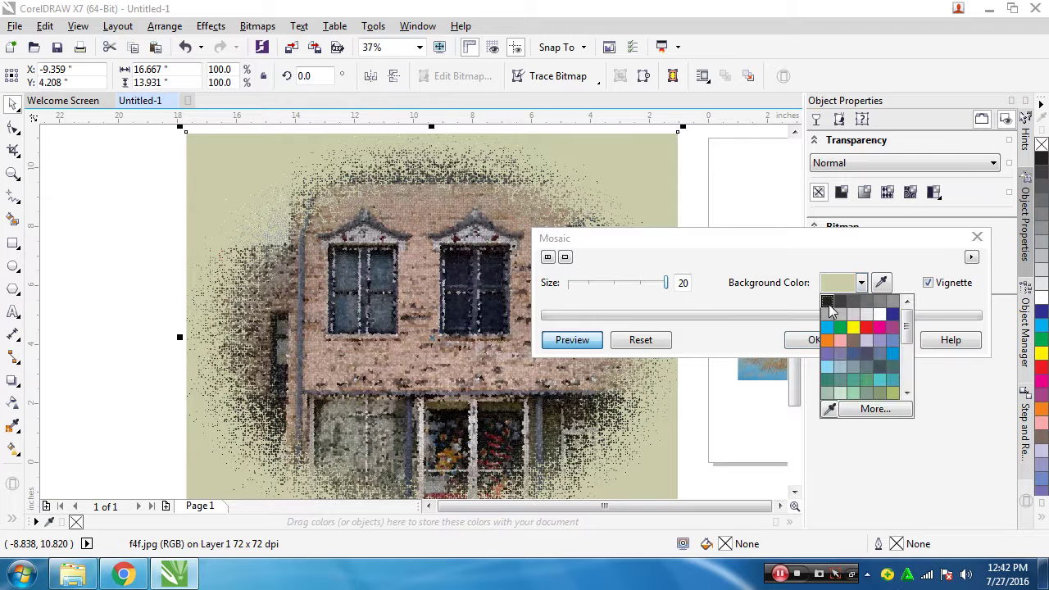
click(827, 303)
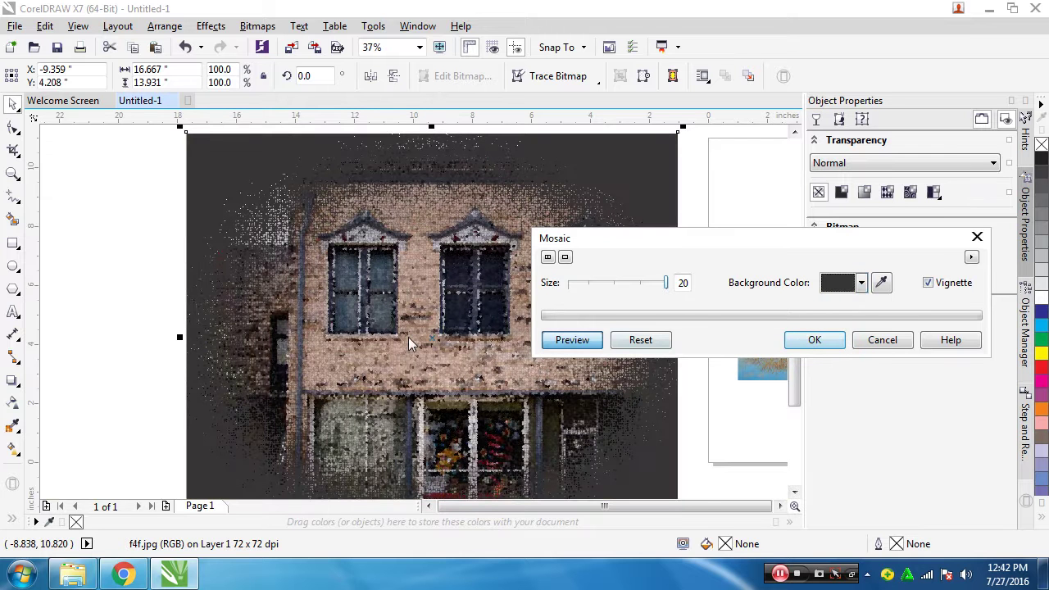
drag(610, 245, 611, 276)
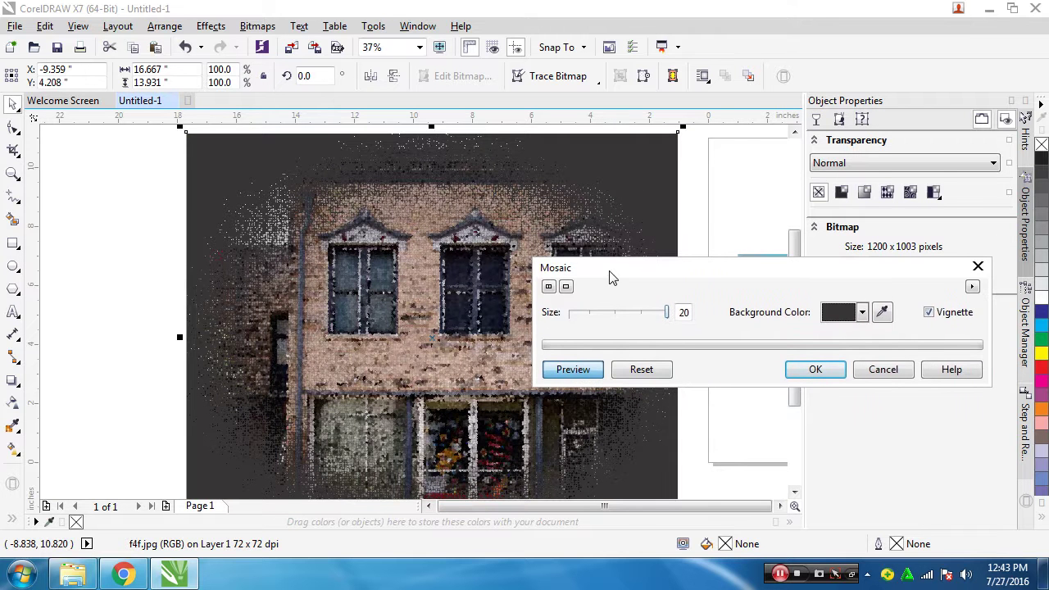
click(928, 312)
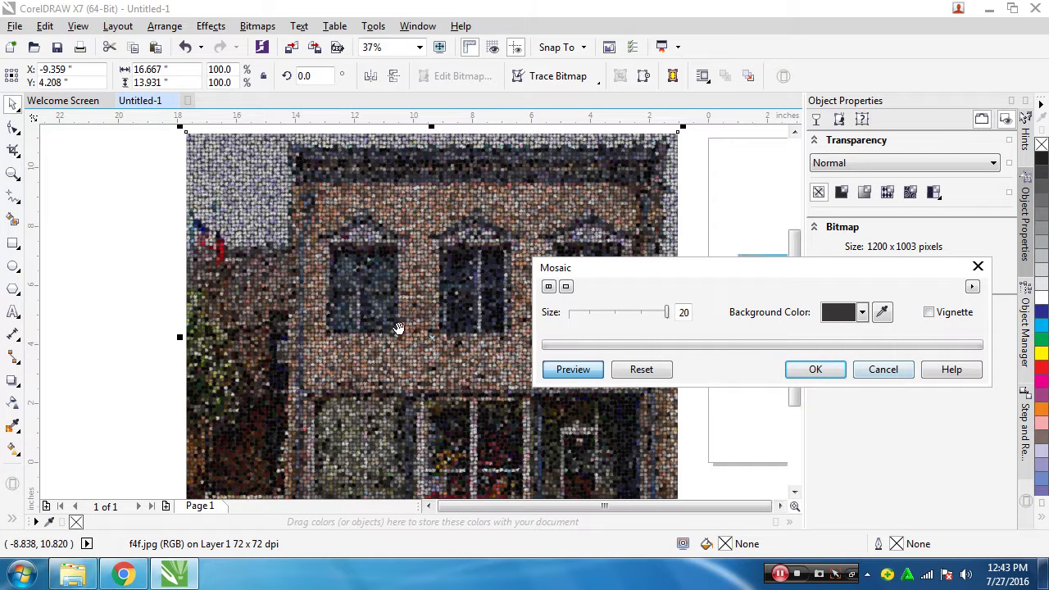
click(888, 377)
Step: Try the Wet Paint distort effect on the building photo and discard it
click(256, 27)
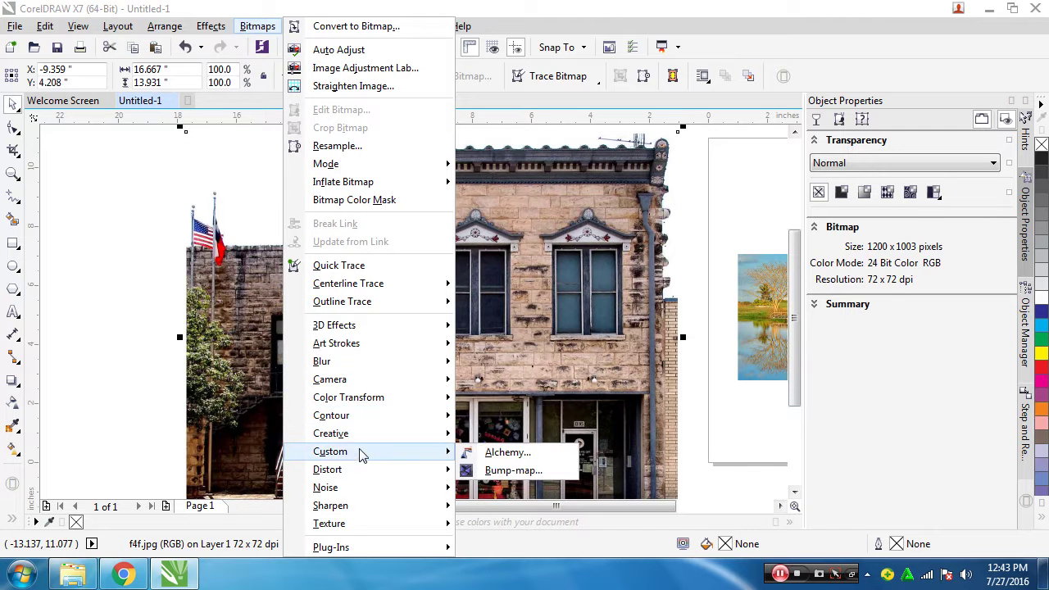
mouse_move(365, 438)
mouse_move(357, 475)
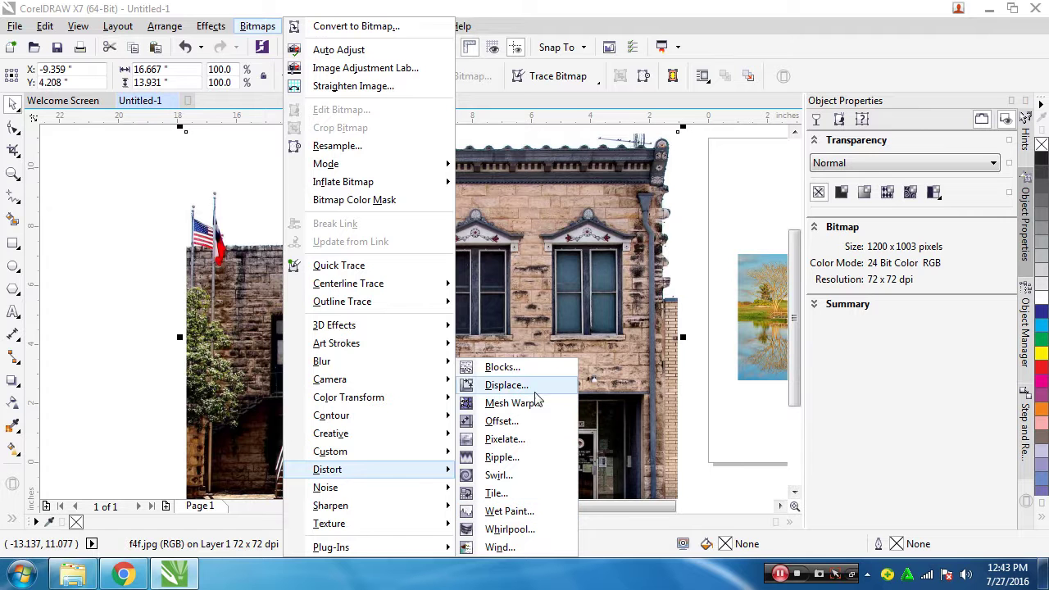
click(520, 515)
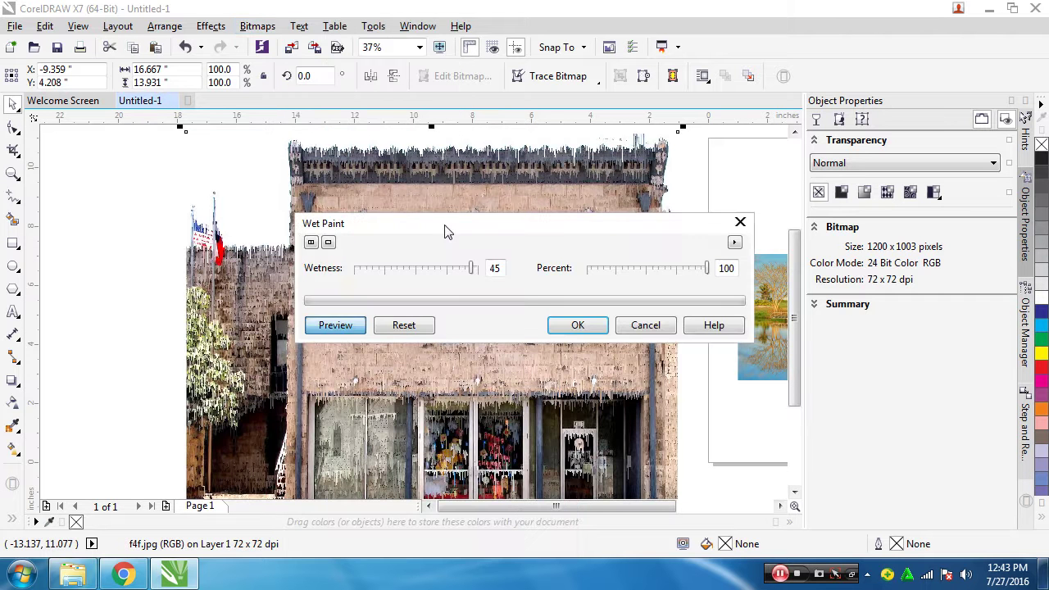
drag(453, 229, 697, 244)
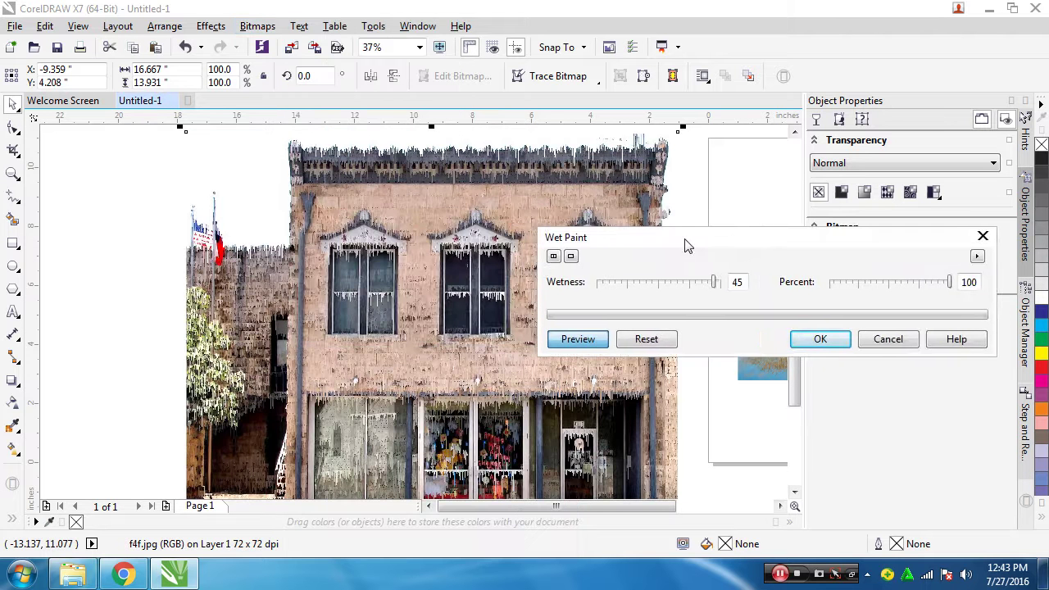
click(889, 341)
Step: Try a clockwise Swirl distortion with 168 additional degrees on the building photo and discard it
click(257, 25)
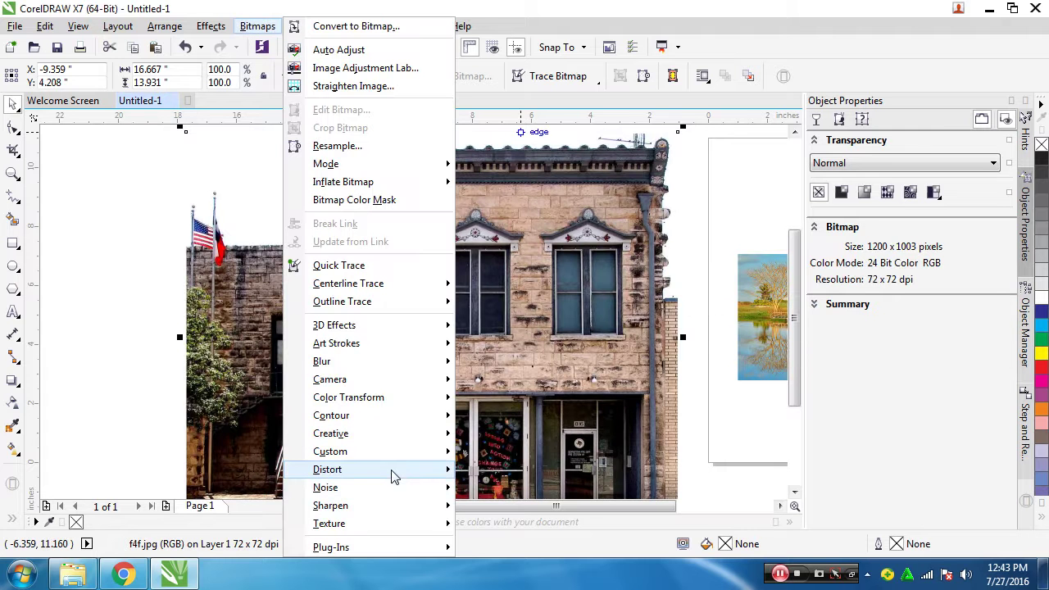
mouse_move(393, 458)
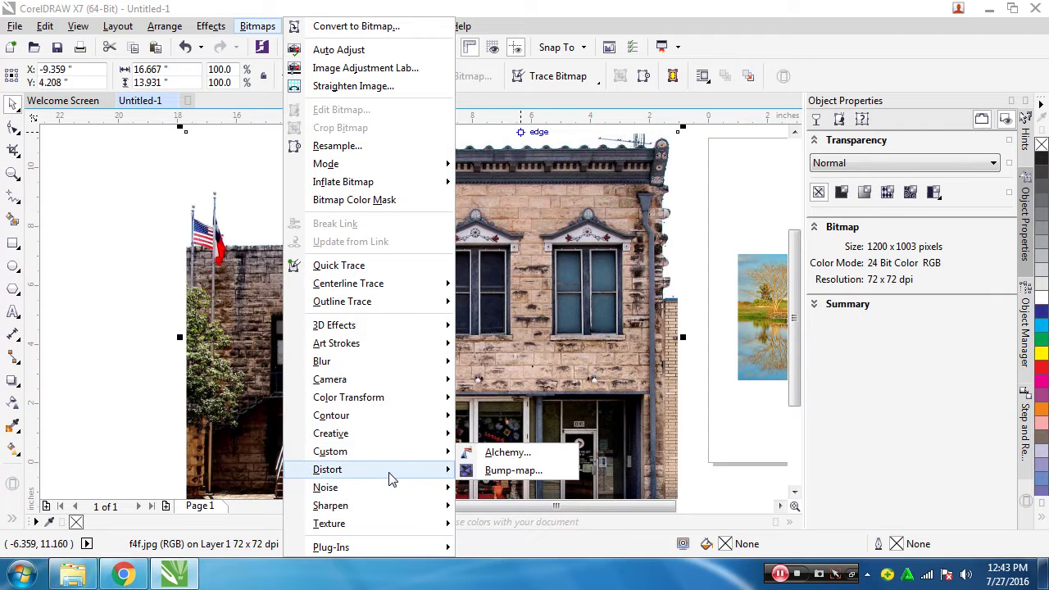
click(515, 477)
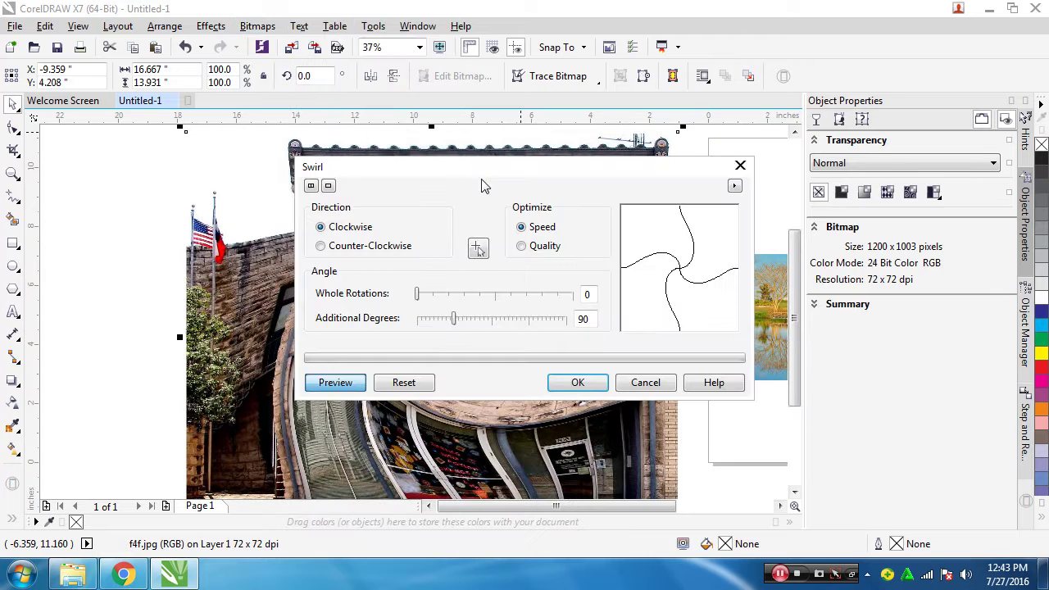
drag(465, 168, 822, 212)
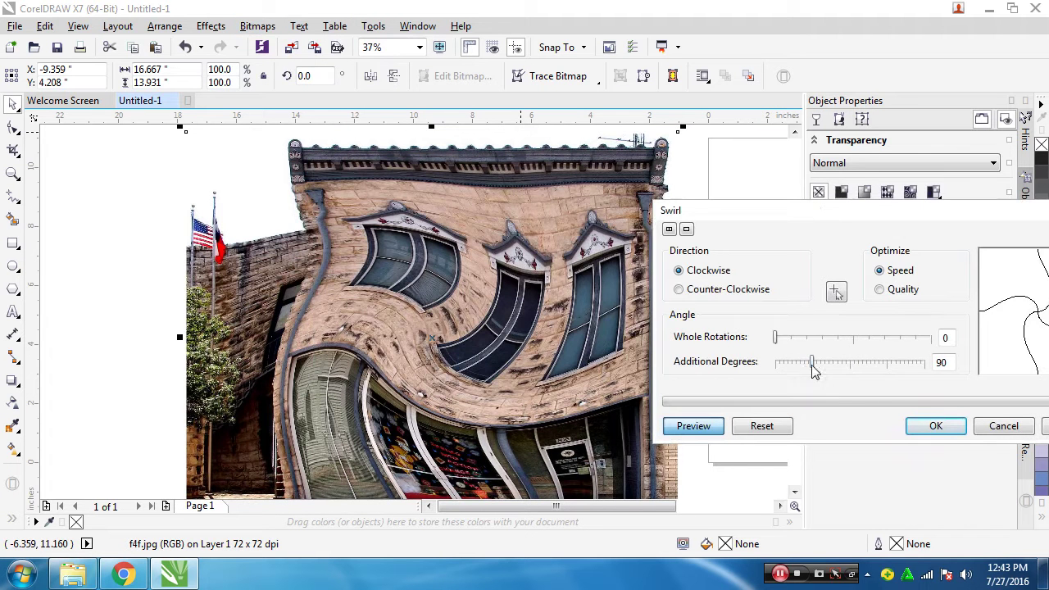
drag(812, 369, 847, 369)
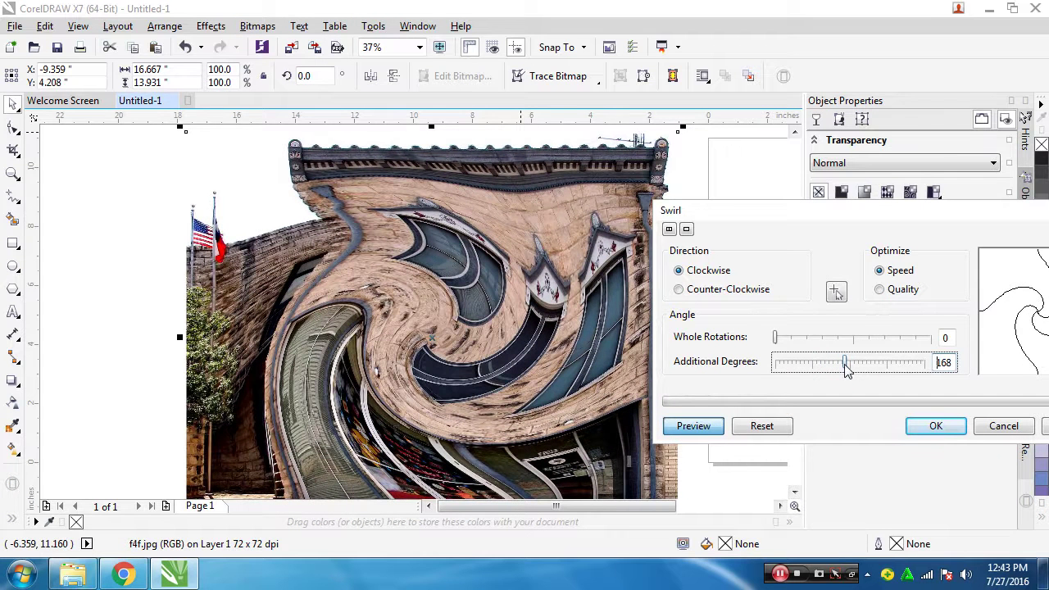
click(993, 428)
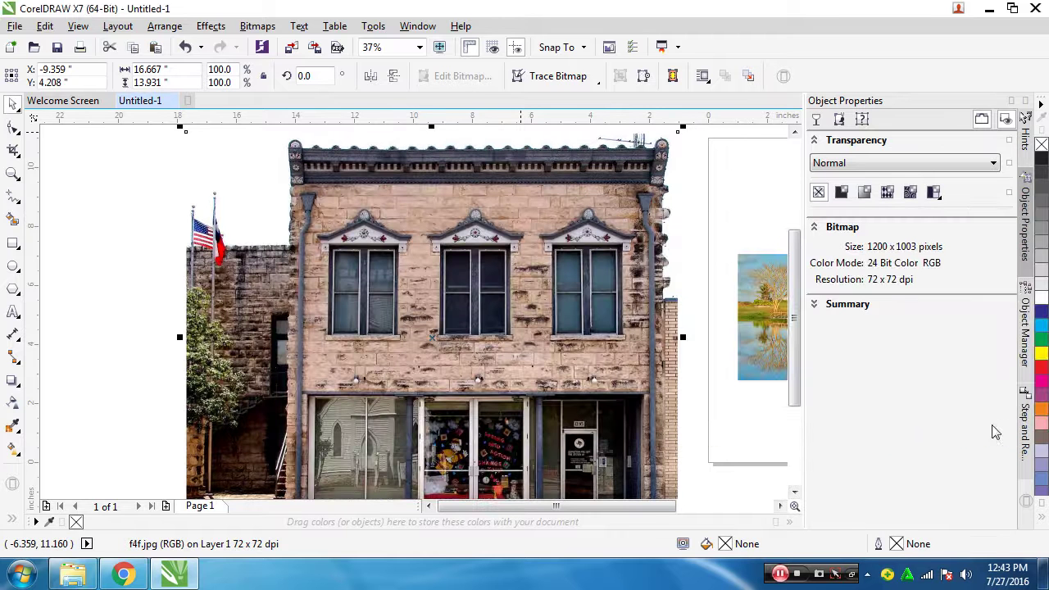
Step: Try the Blocks distort effect on the building photo with a block height of 58 and width of 40, and discard it
click(269, 33)
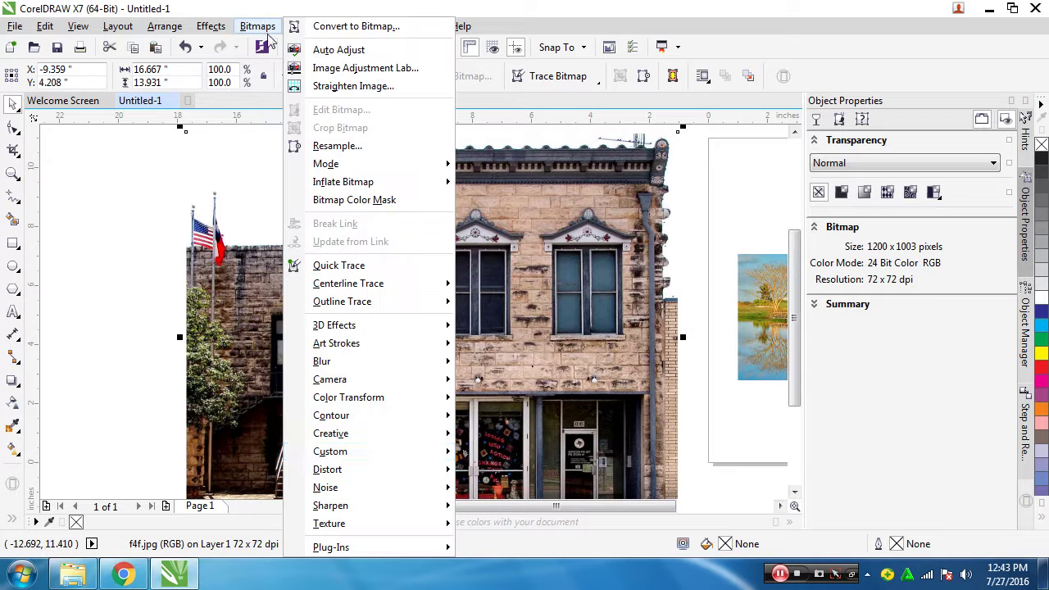
mouse_move(382, 472)
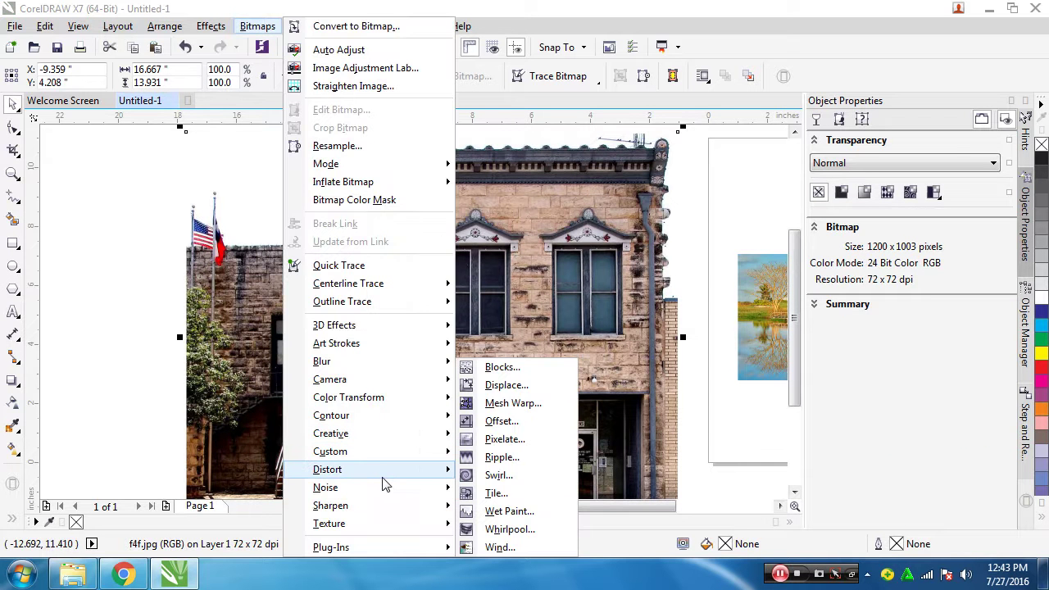
click(500, 367)
drag(422, 187, 673, 214)
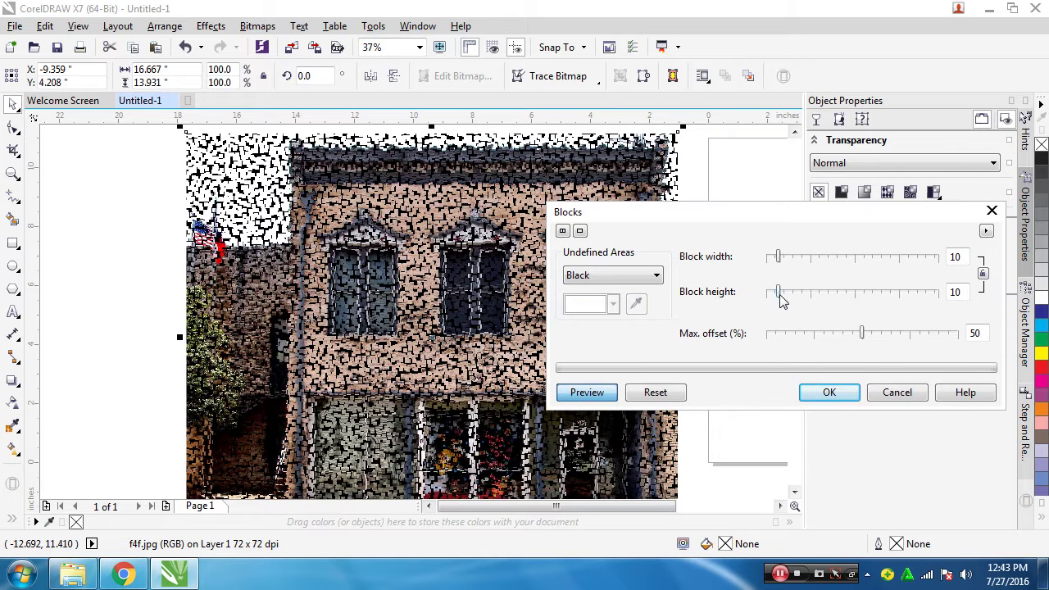
drag(779, 293, 862, 300)
drag(779, 258, 833, 270)
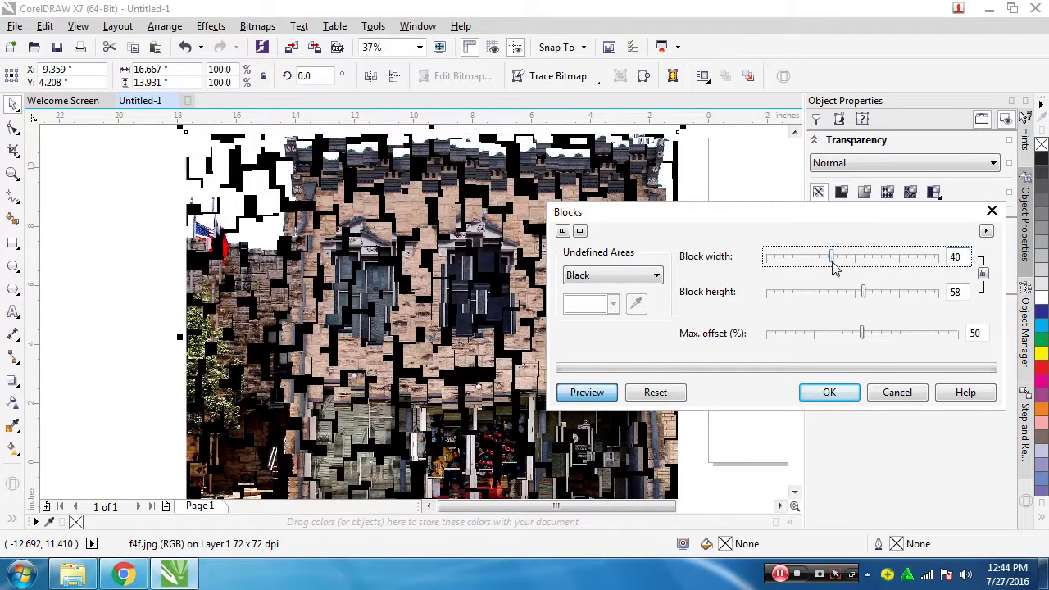
click(896, 392)
Step: Try the Plastic texture effect on the building photo and discard it
click(256, 29)
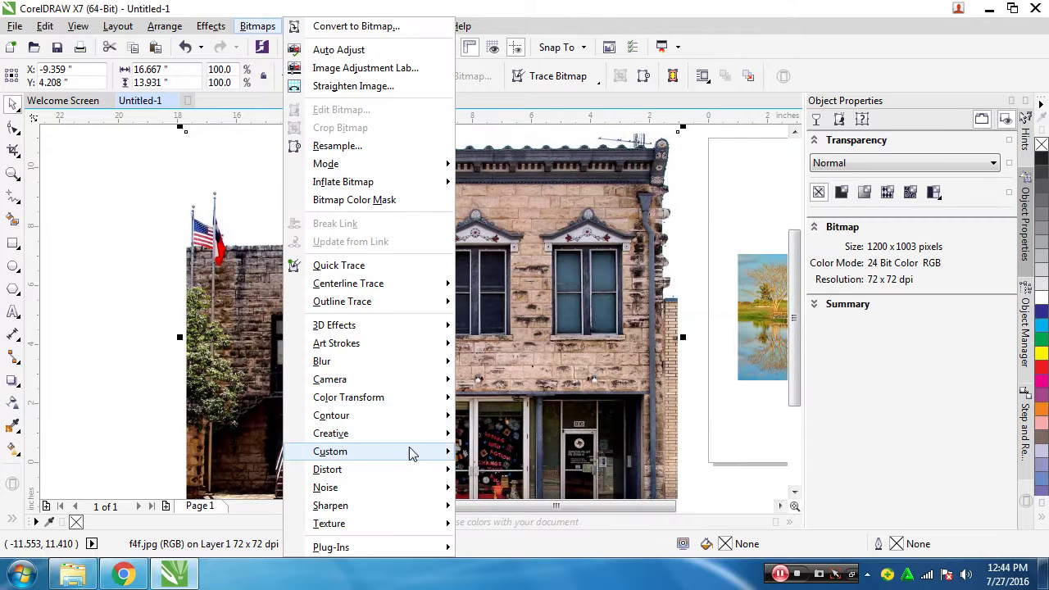
mouse_move(412, 488)
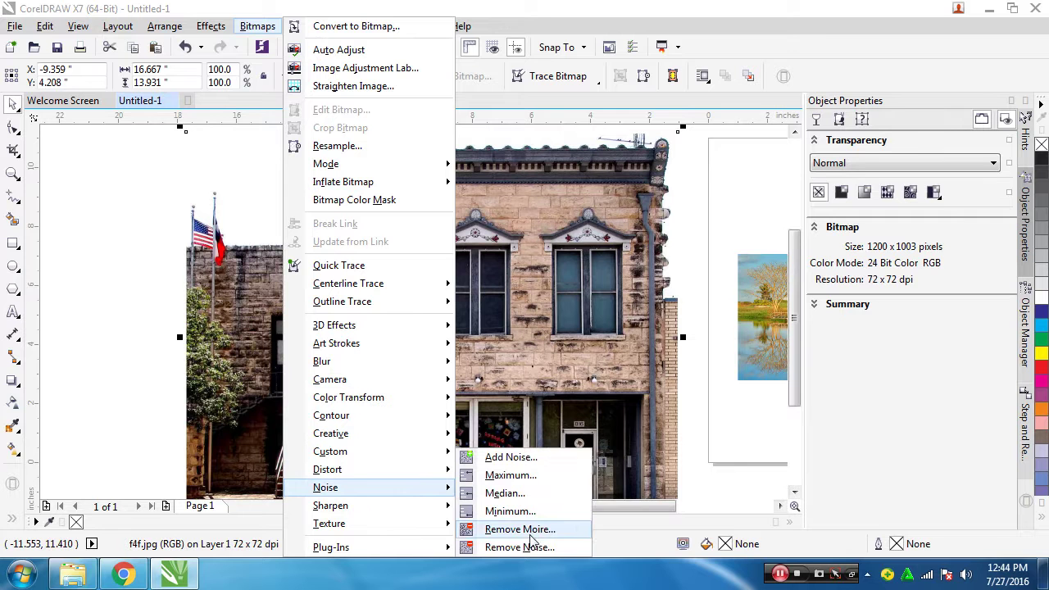
mouse_move(390, 506)
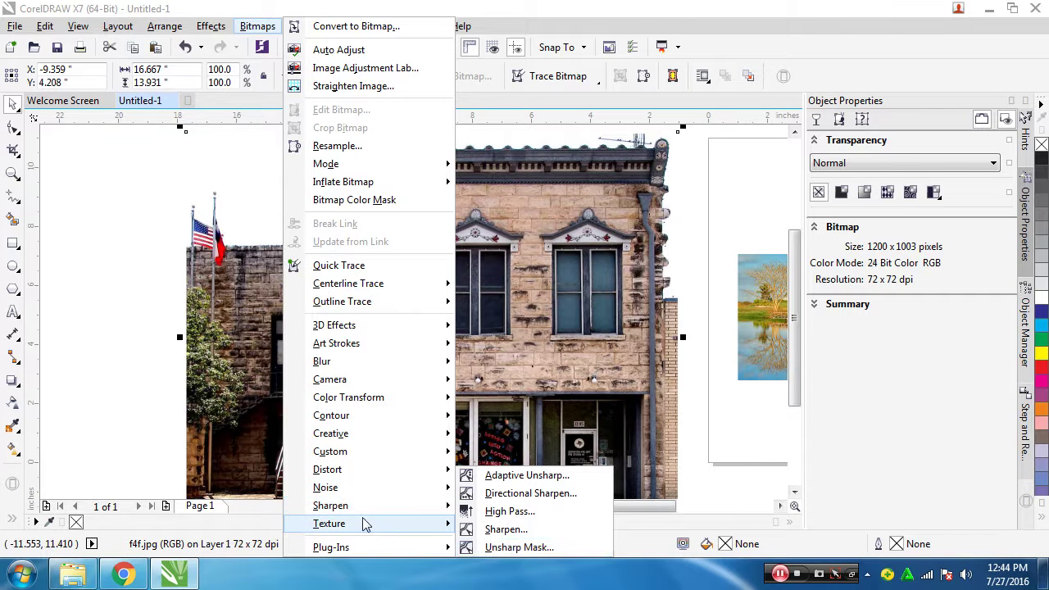
mouse_move(365, 525)
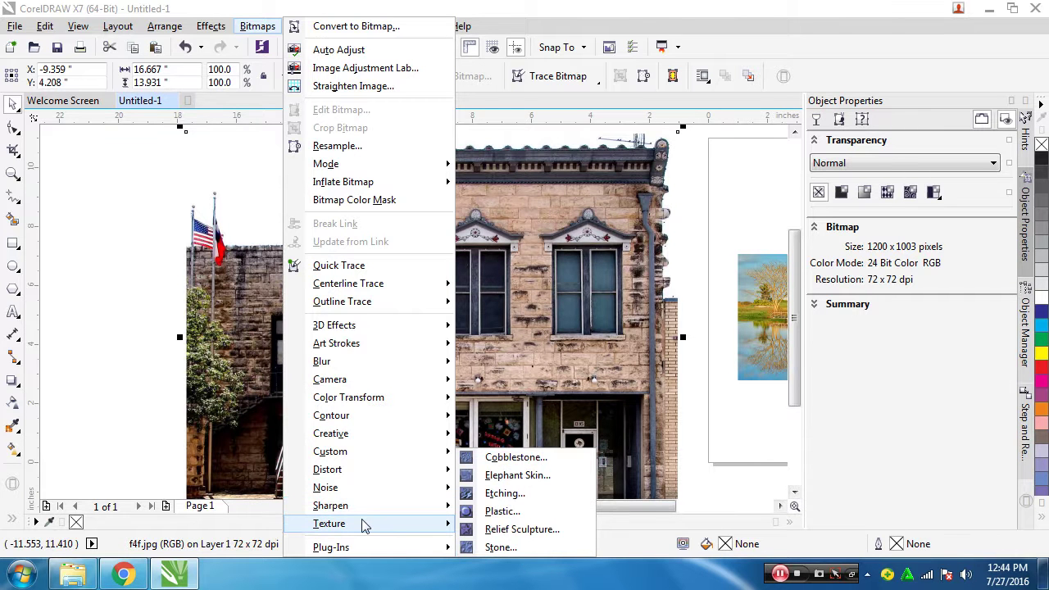
click(523, 515)
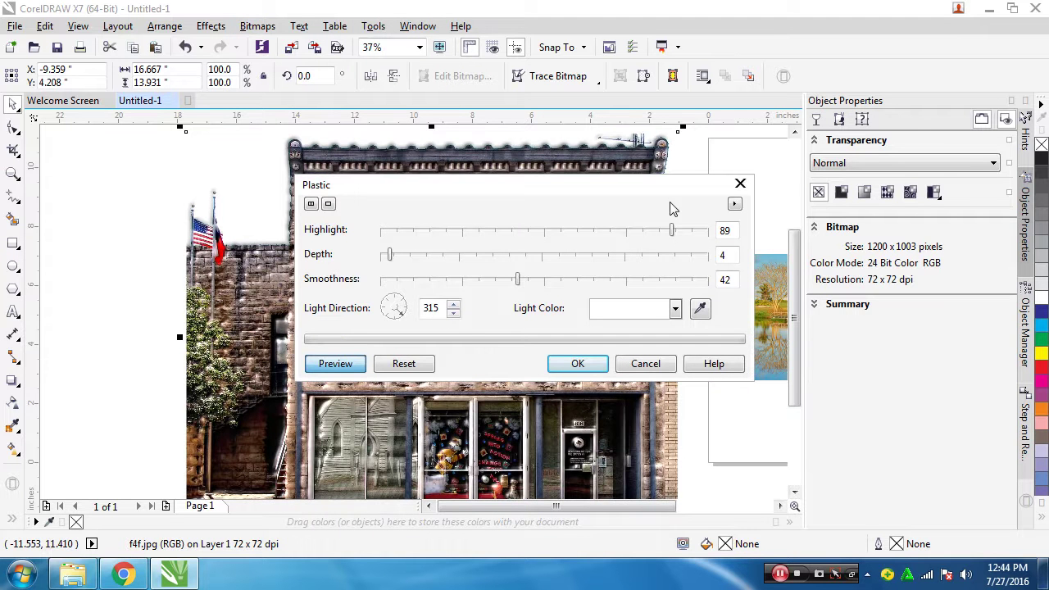
drag(529, 187, 808, 367)
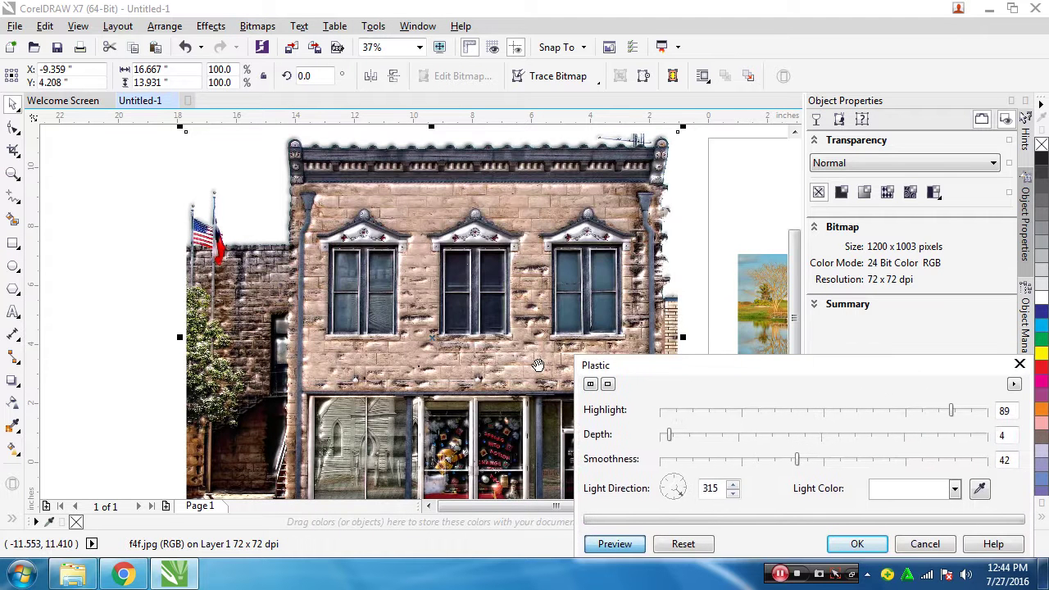
scroll(537, 364, up, 3)
drag(726, 366, 480, 445)
click(560, 462)
scroll(541, 374, down, 2)
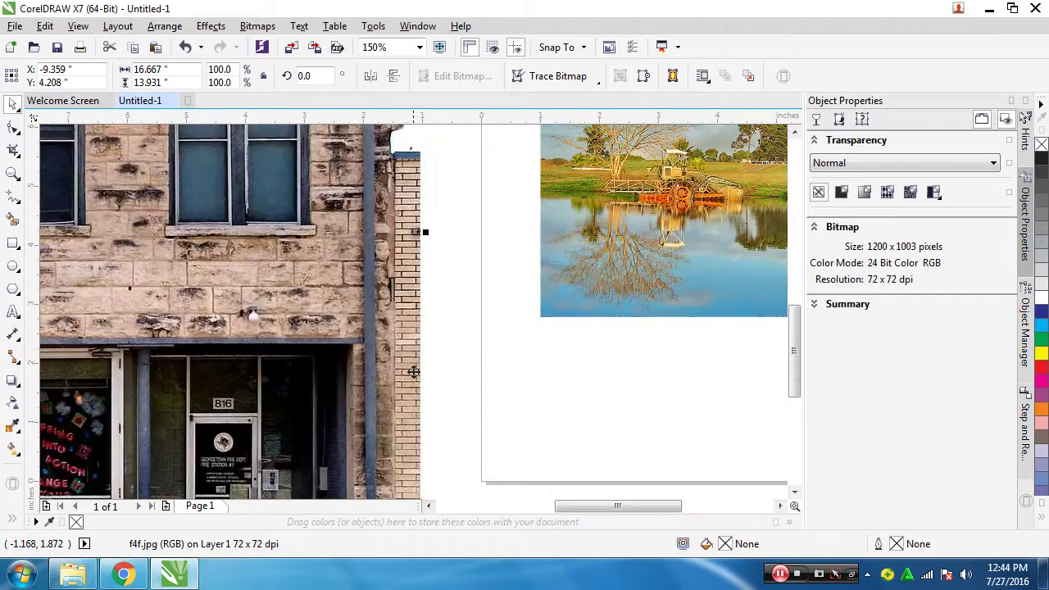
Step: Select the landscape photo of the pond and preview the Plastic texture effect on it
scroll(413, 371, down, 2)
click(384, 363)
scroll(385, 367, up, 2)
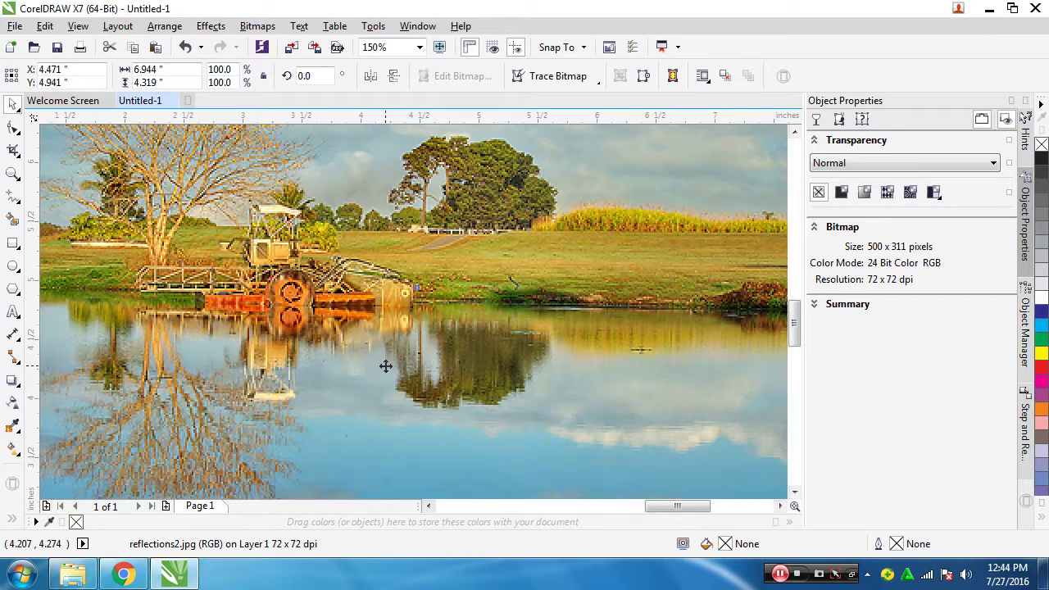
click(257, 25)
mouse_move(441, 525)
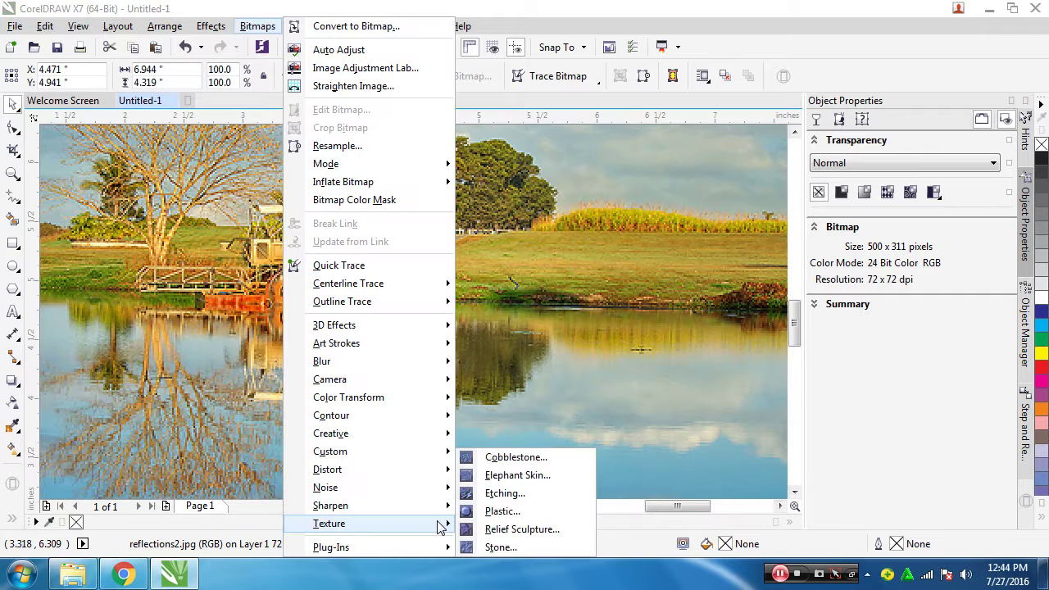
click(528, 511)
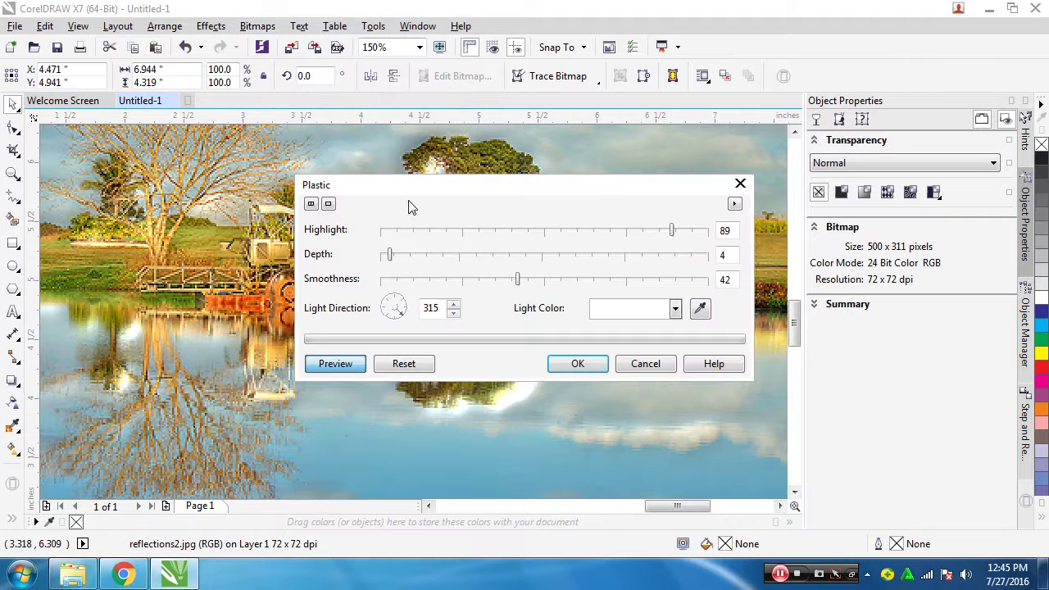
drag(492, 222, 633, 374)
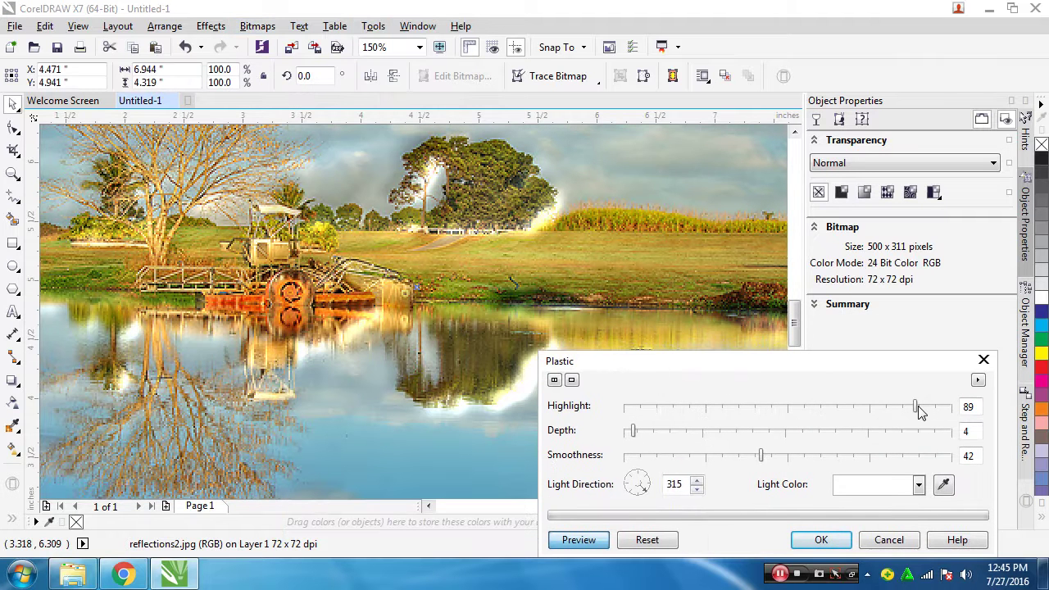
Step: Try Plastic with highlight 65, depth 17, smoothness 23 and light direction 29 on the landscape photo, and discard the effect
drag(915, 409, 847, 417)
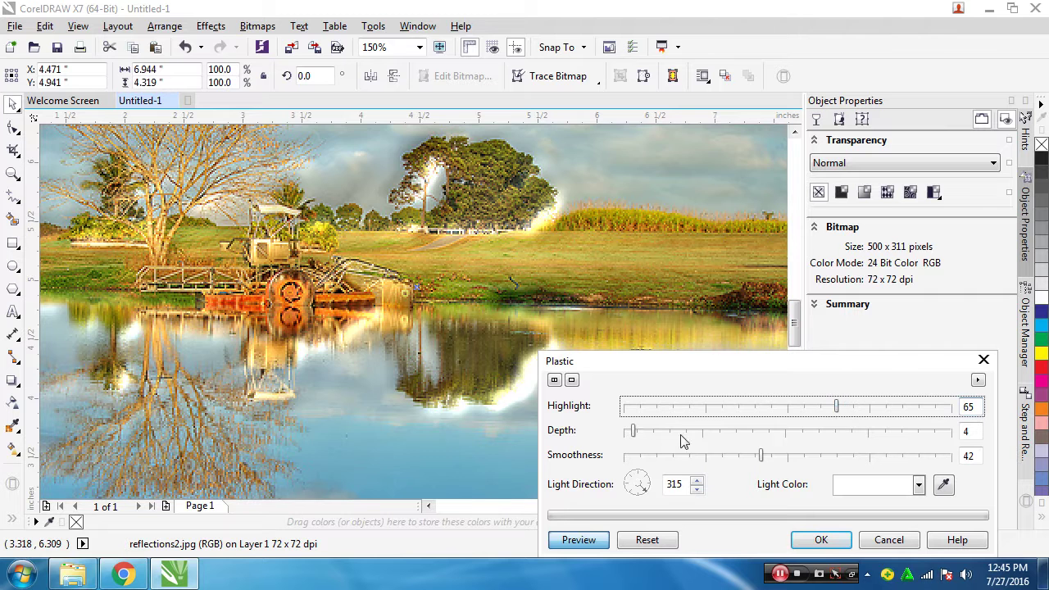
drag(632, 432, 685, 440)
drag(761, 456, 763, 456)
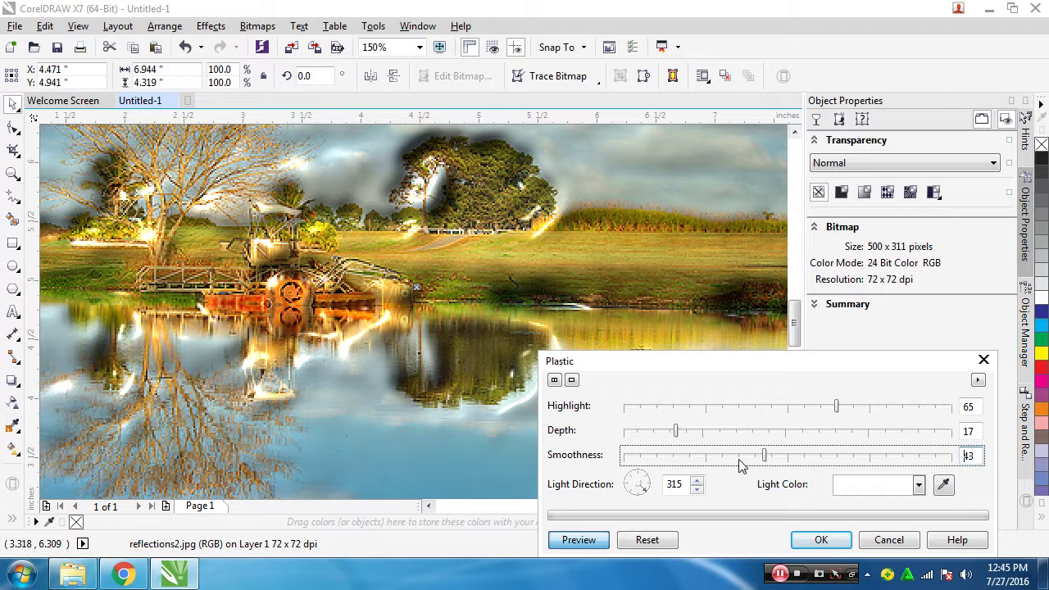
drag(763, 457, 700, 464)
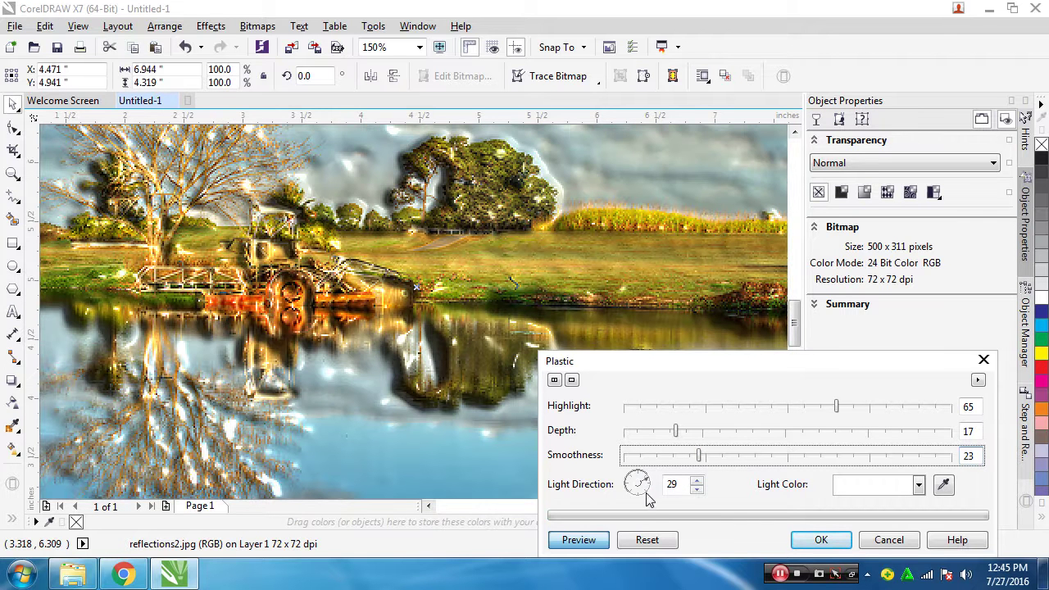
click(889, 542)
Step: Convert the landscape photo into vector shapes with Quick Trace
click(264, 30)
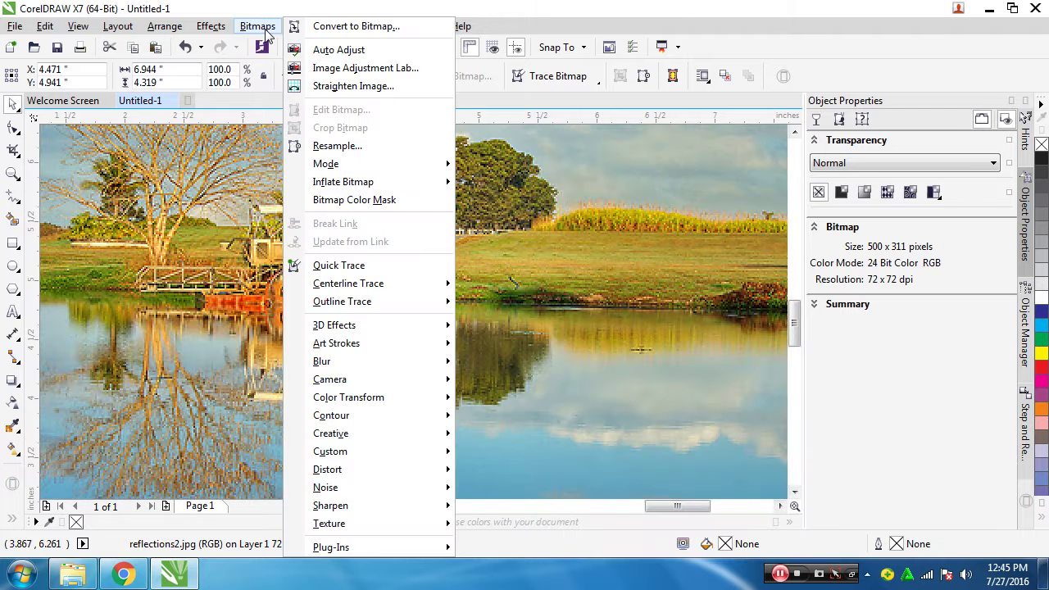
click(266, 31)
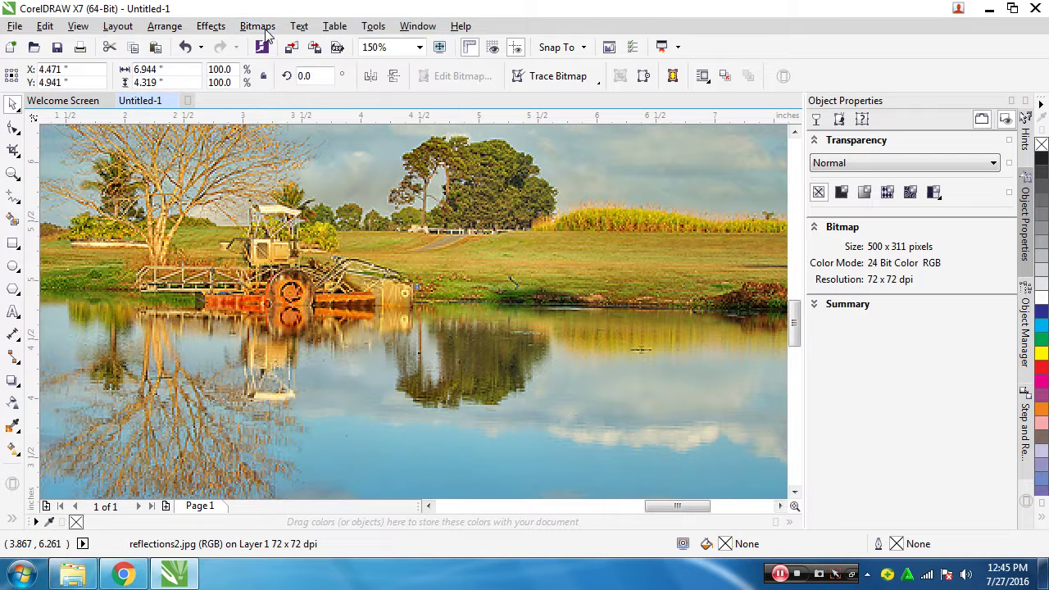
click(266, 31)
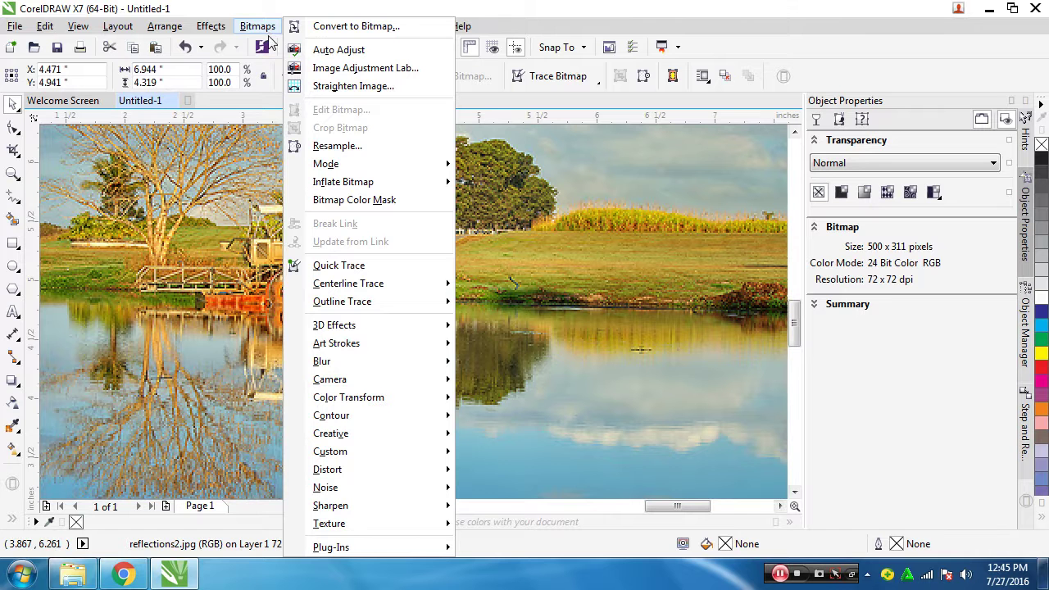
click(365, 270)
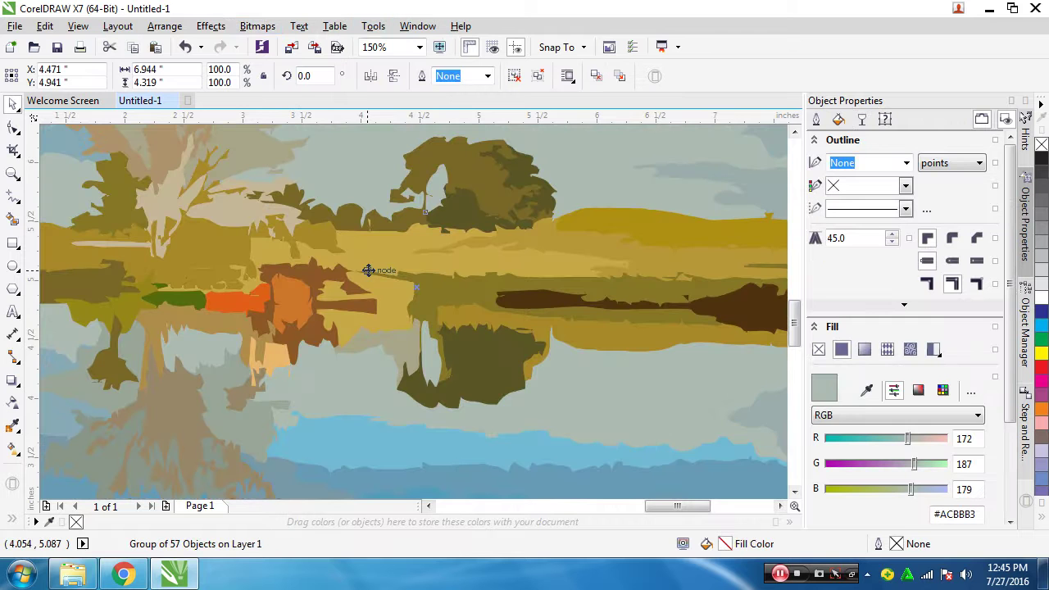
Step: Apply Convert to Curves to the traced landscape group and ungroup it into separate objects
scroll(397, 357, down, 2)
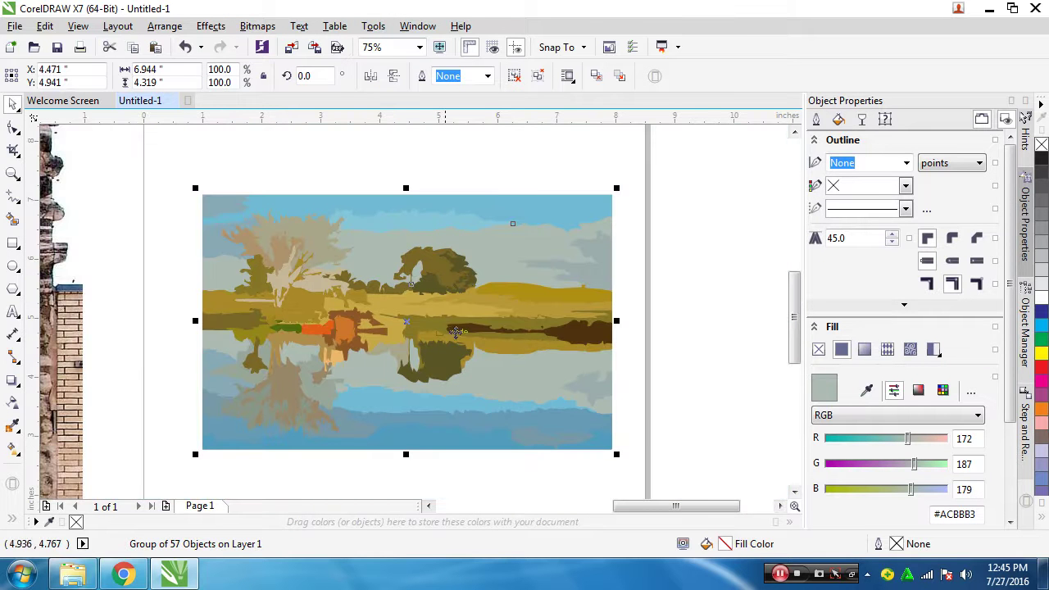
scroll(403, 342, left, 3)
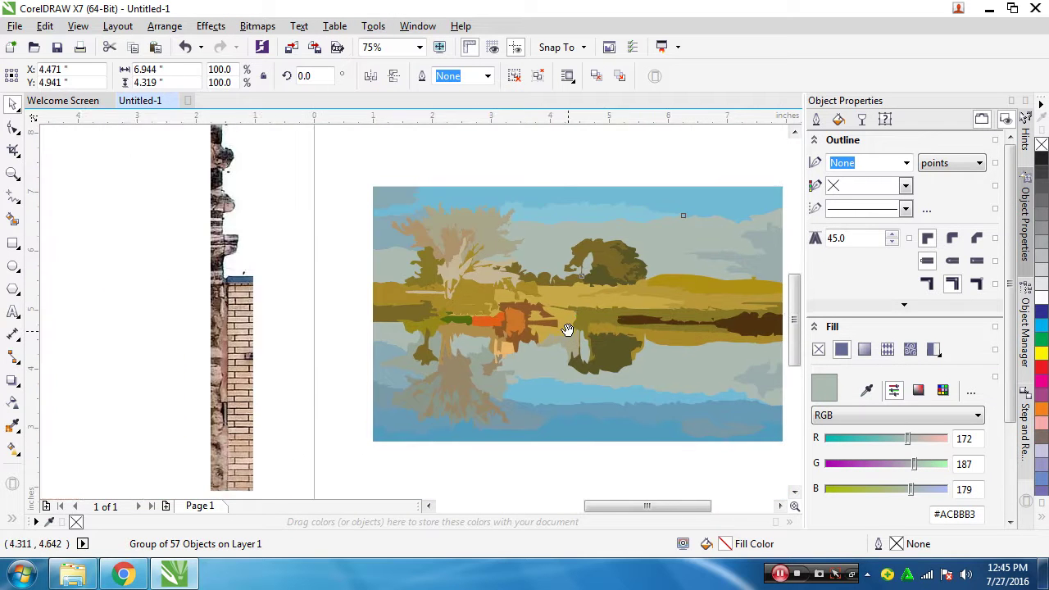
click(506, 273)
right_click(507, 272)
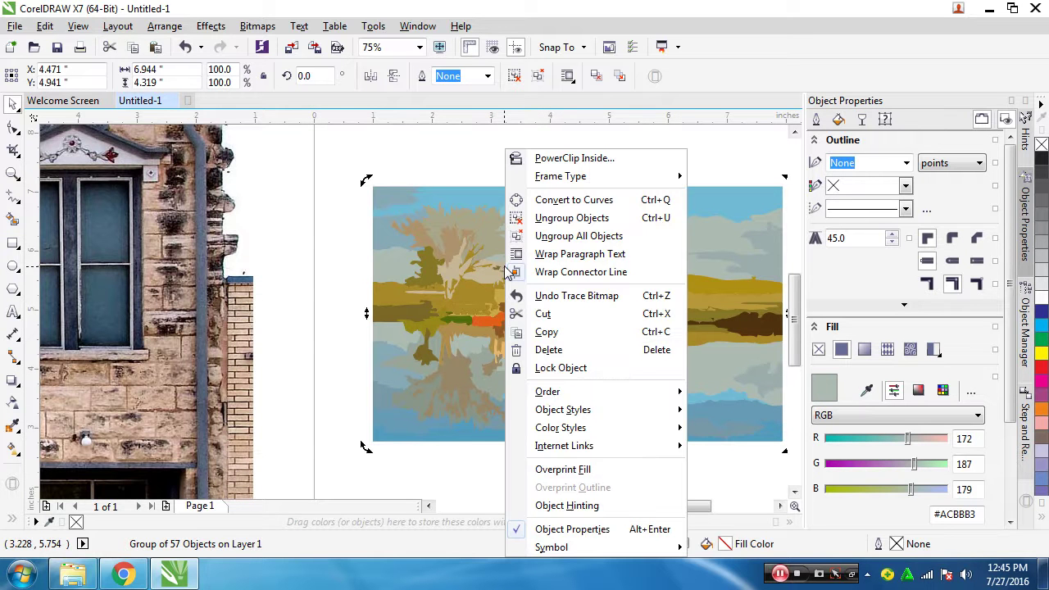
click(573, 200)
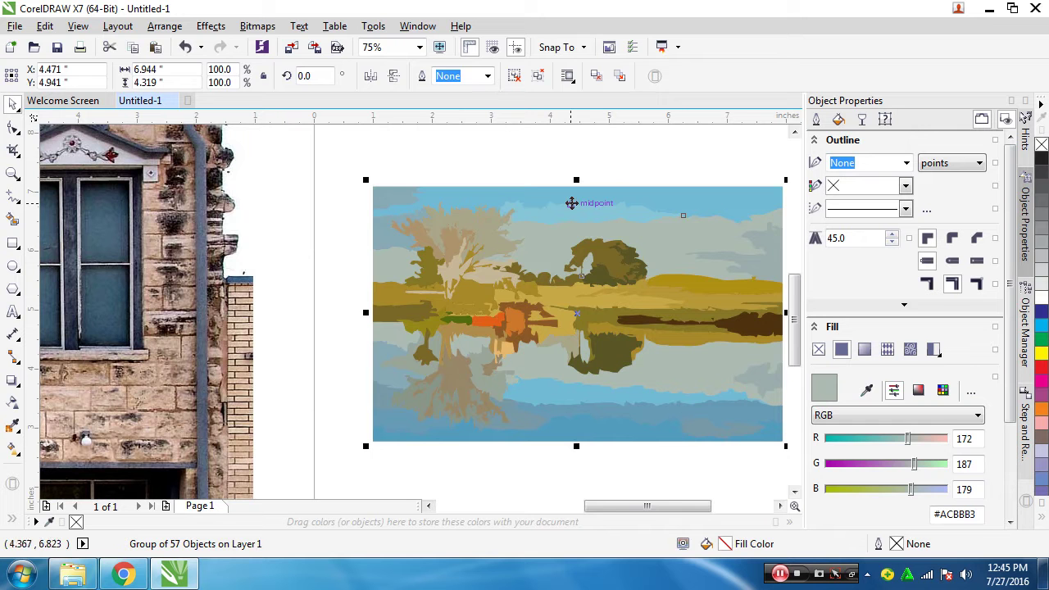
scroll(506, 276, up, 3)
right_click(470, 254)
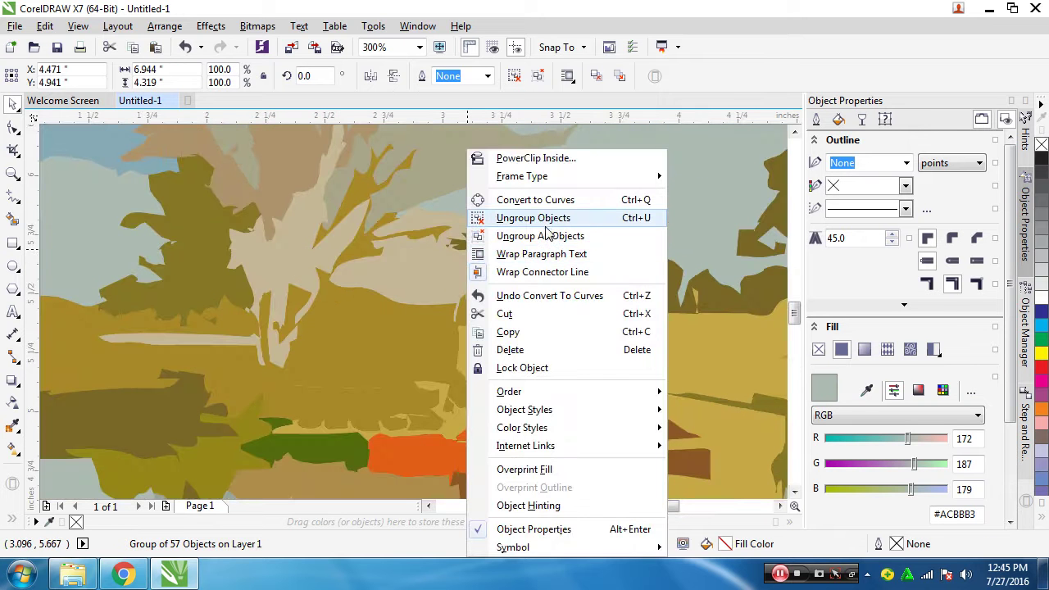
key(ctrl+u)
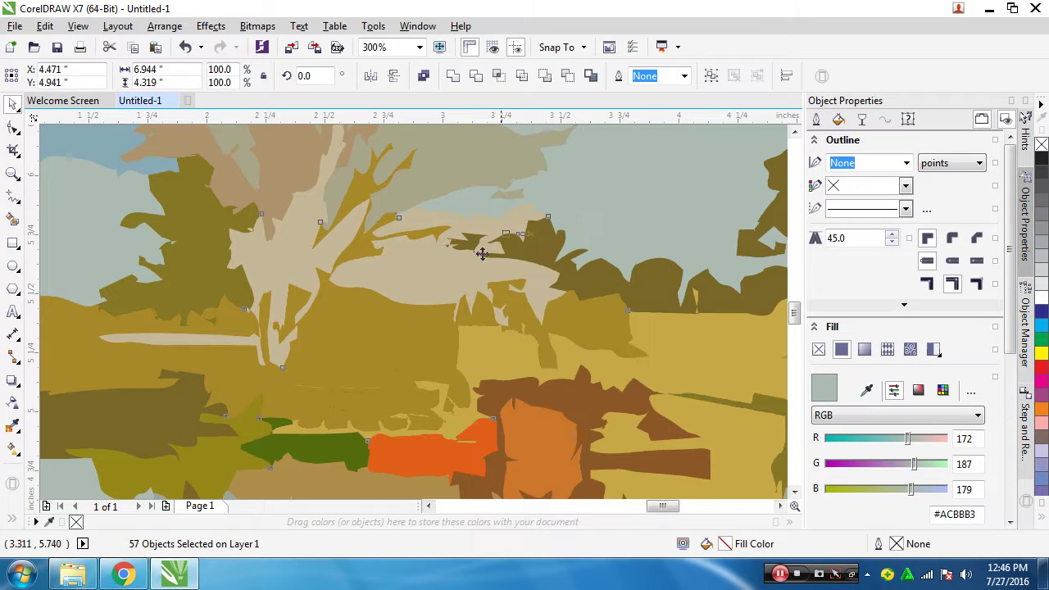
Step: Deselect everything and move individual traced shapes of the bare tree, riverbank and reflection out past the landscape's left edge
scroll(431, 317, down, 2)
click(176, 274)
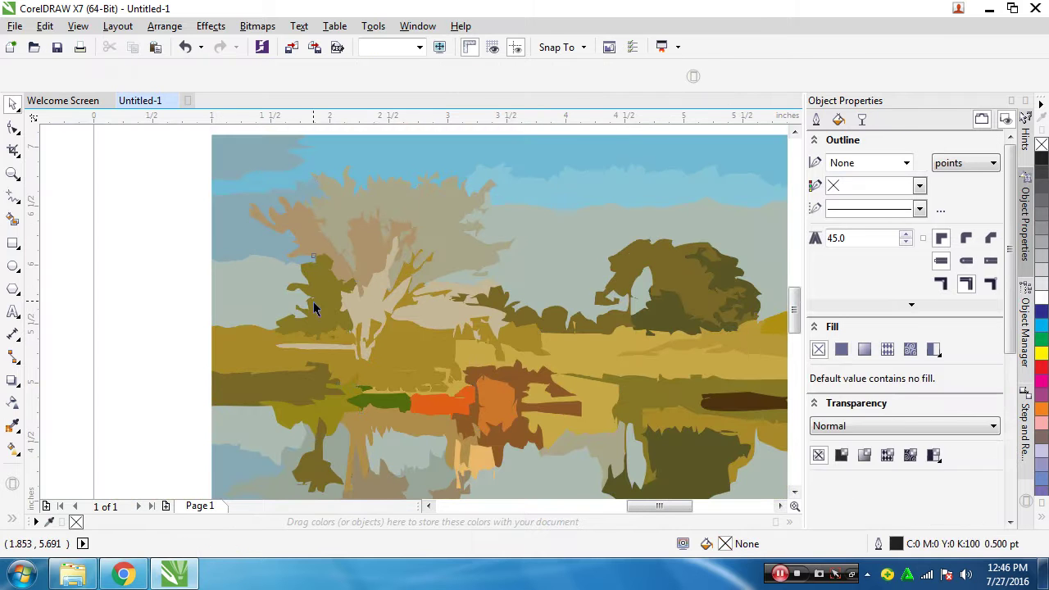
click(311, 300)
drag(291, 308, 108, 336)
drag(377, 266, 194, 380)
drag(370, 313, 145, 417)
drag(376, 380, 209, 442)
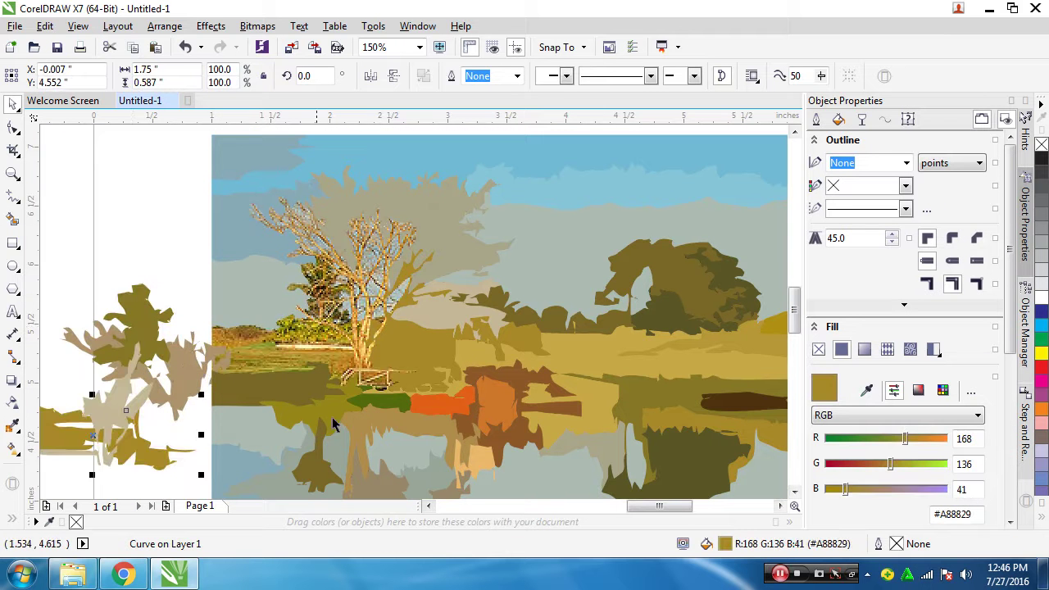
drag(381, 403, 164, 455)
drag(368, 463, 189, 470)
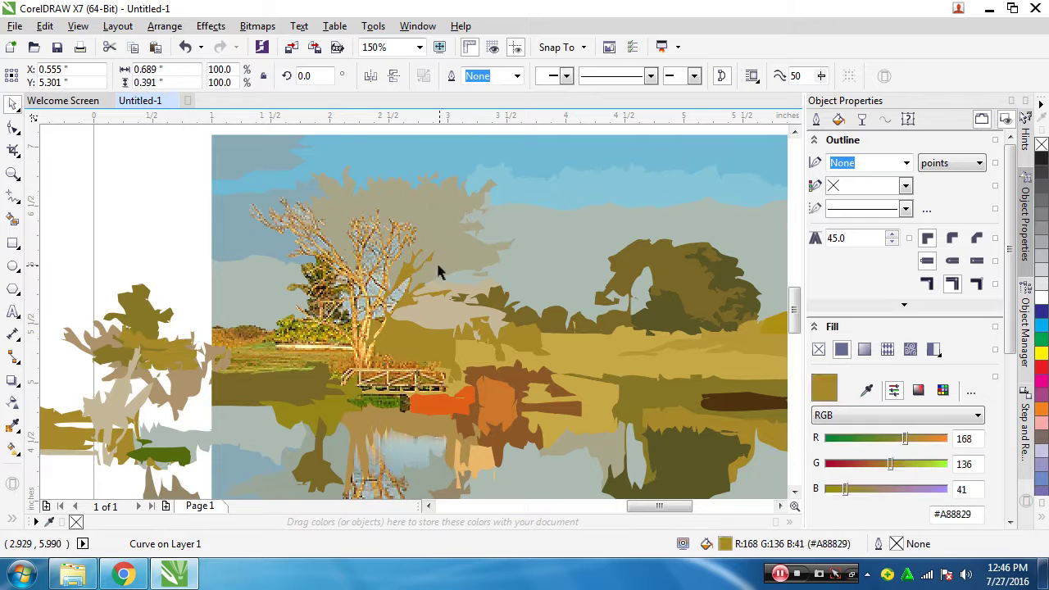
Step: Shift more traced sky and field shapes aside, and move the original landscape photo above the traced artwork, across the page's right edge
drag(435, 269, 227, 248)
drag(631, 363, 382, 442)
click(528, 314)
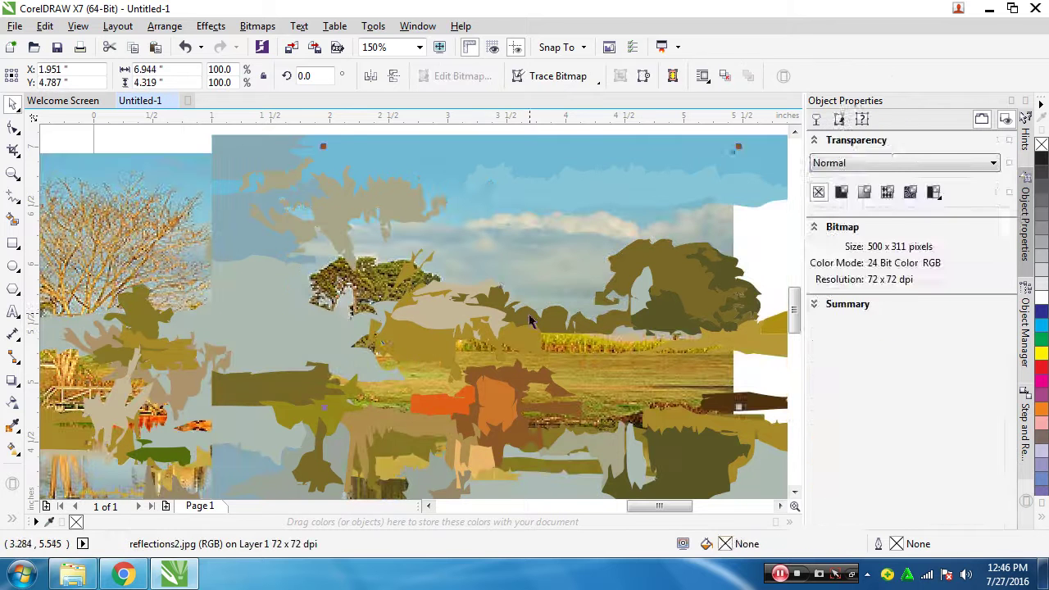
click(398, 317)
click(310, 390)
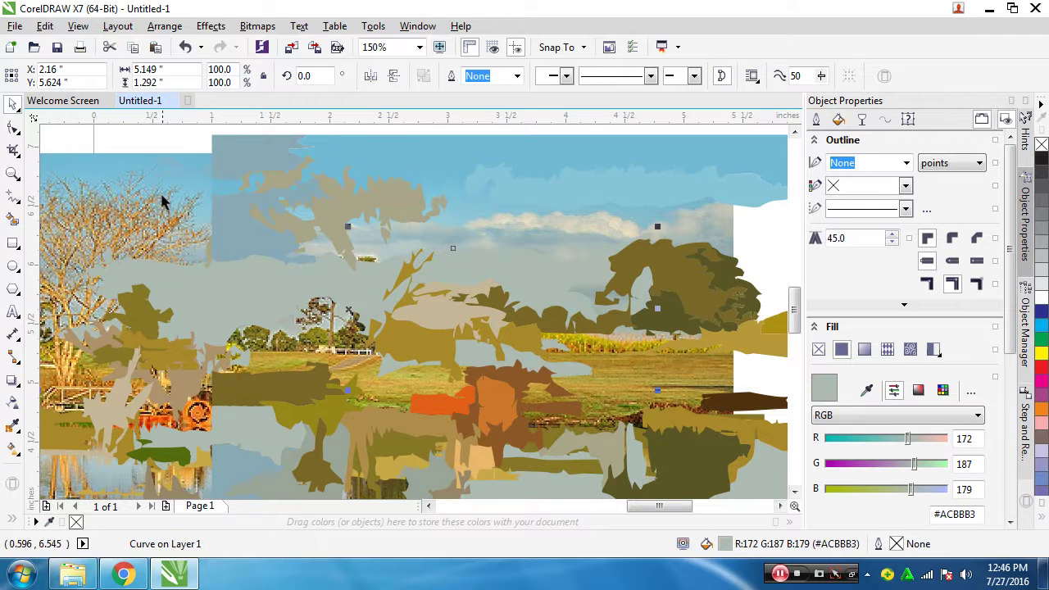
scroll(295, 307, down, 2)
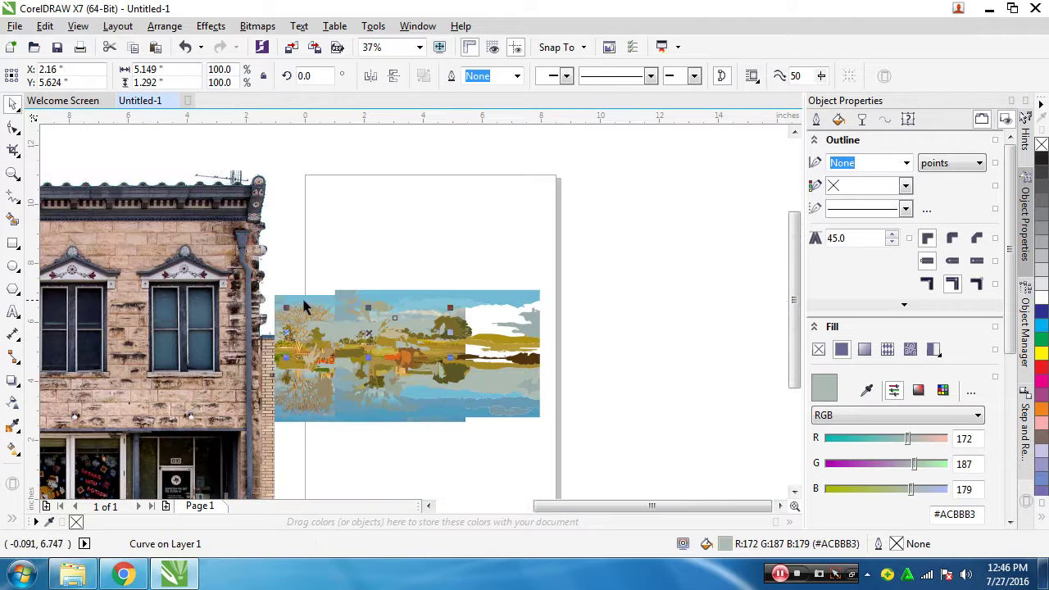
drag(316, 303, 491, 156)
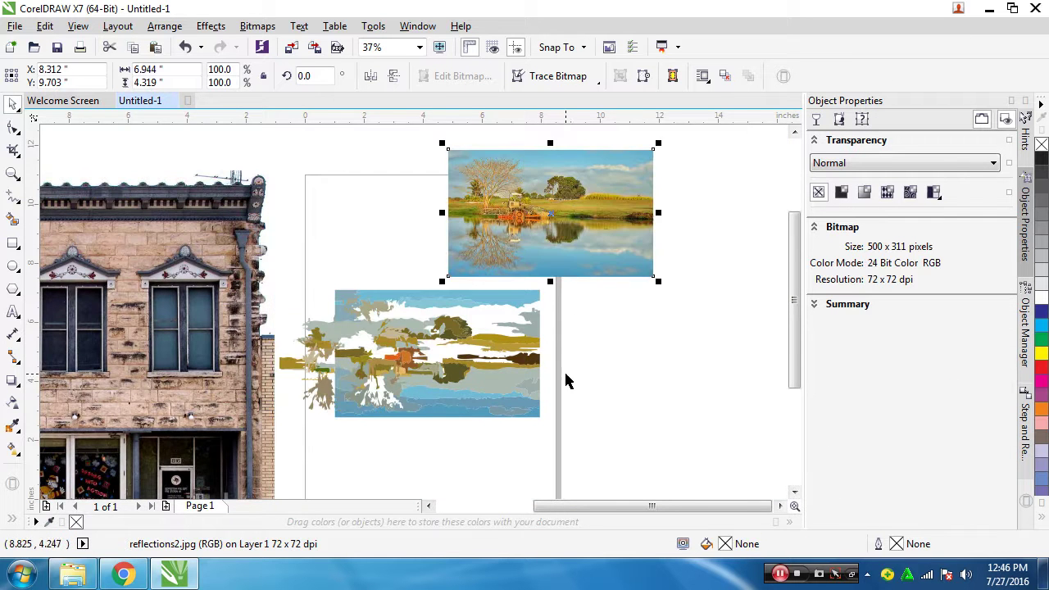
Step: Inspect the nodes of the traced olive tree shape and the neighbouring grey sky shape with the Shape tool
scroll(565, 382, up, 2)
scroll(594, 347, down, 1)
scroll(340, 344, down, 1)
scroll(203, 360, up, 1)
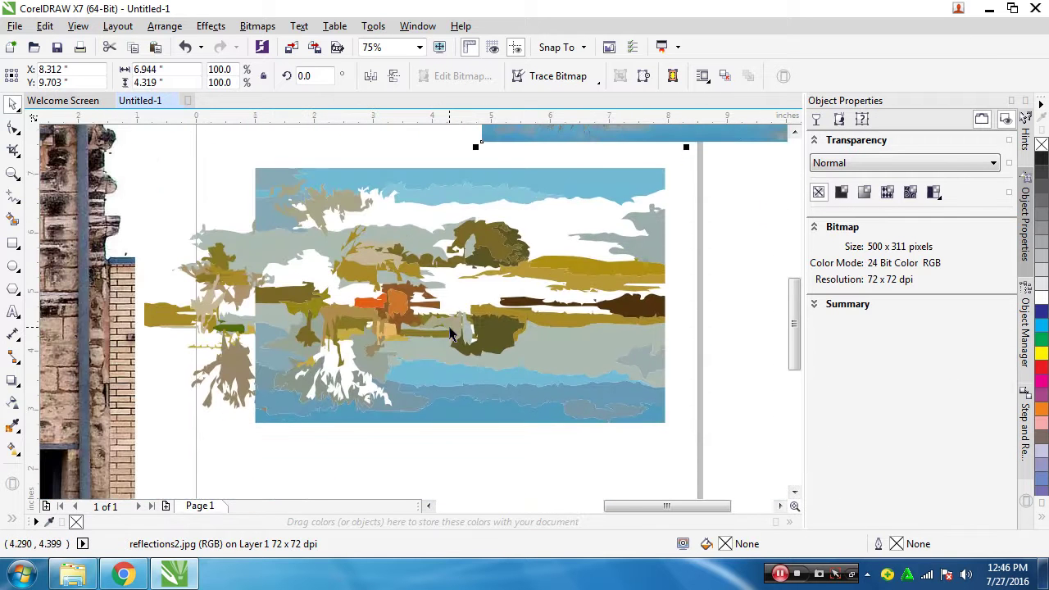
click(490, 248)
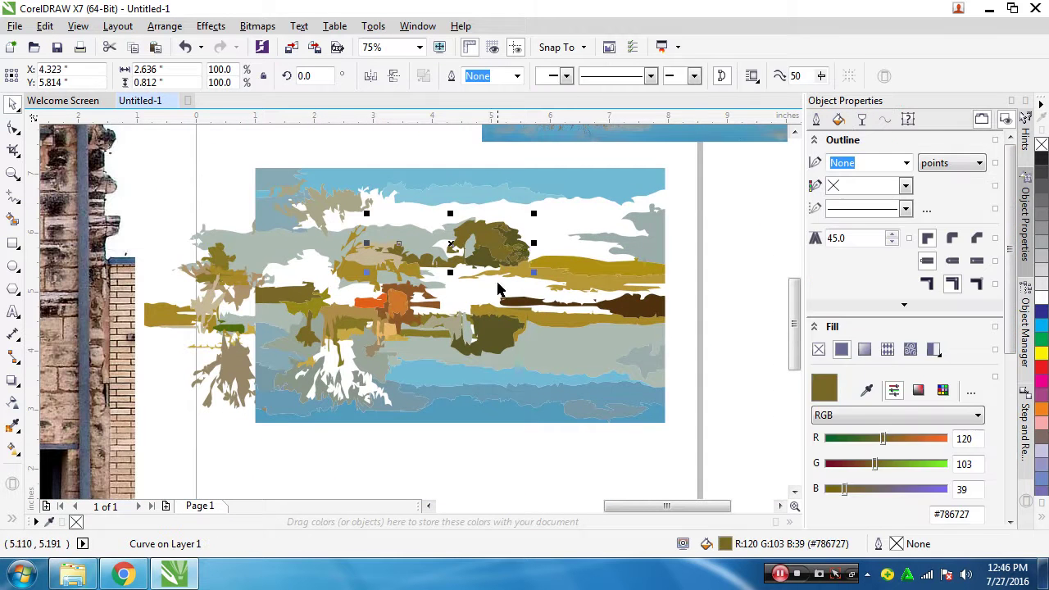
scroll(499, 288, up, 1)
click(14, 131)
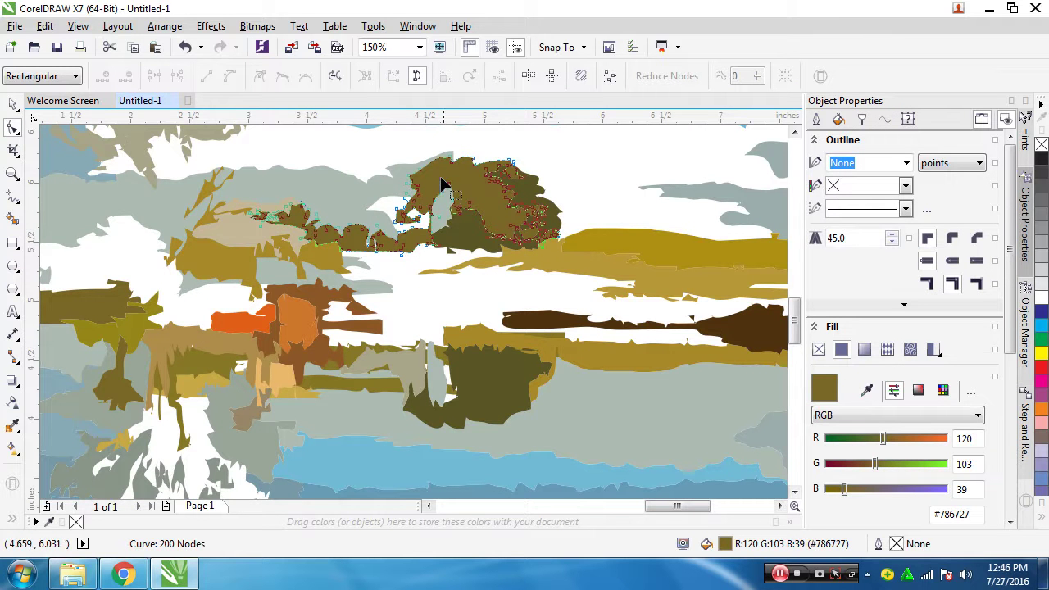
click(287, 235)
click(403, 202)
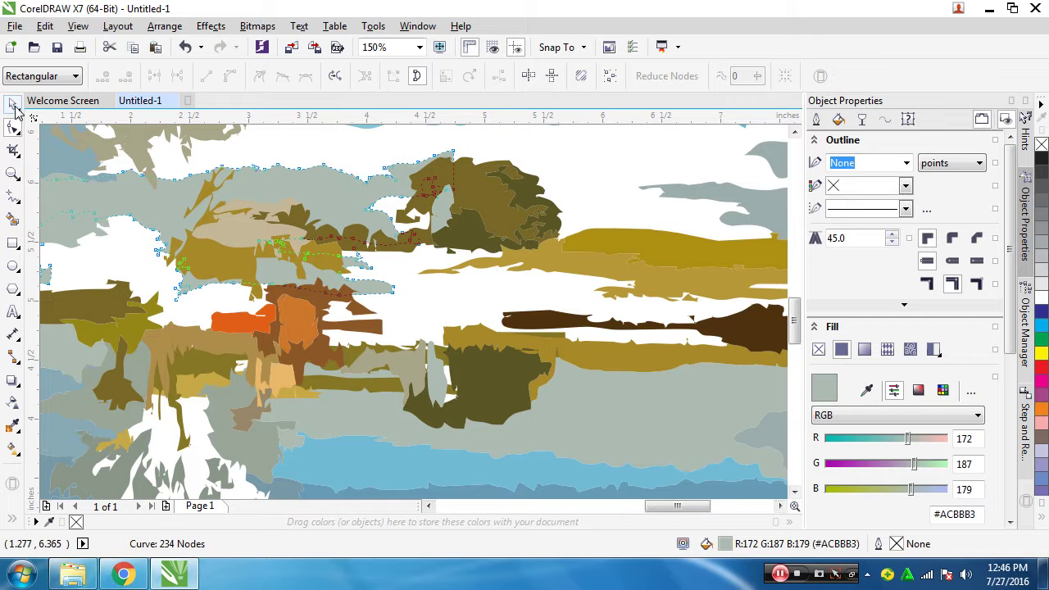
Step: Select the original landscape photo and compare its detail with the traced artwork below it
key(space)
scroll(332, 390, down, 4)
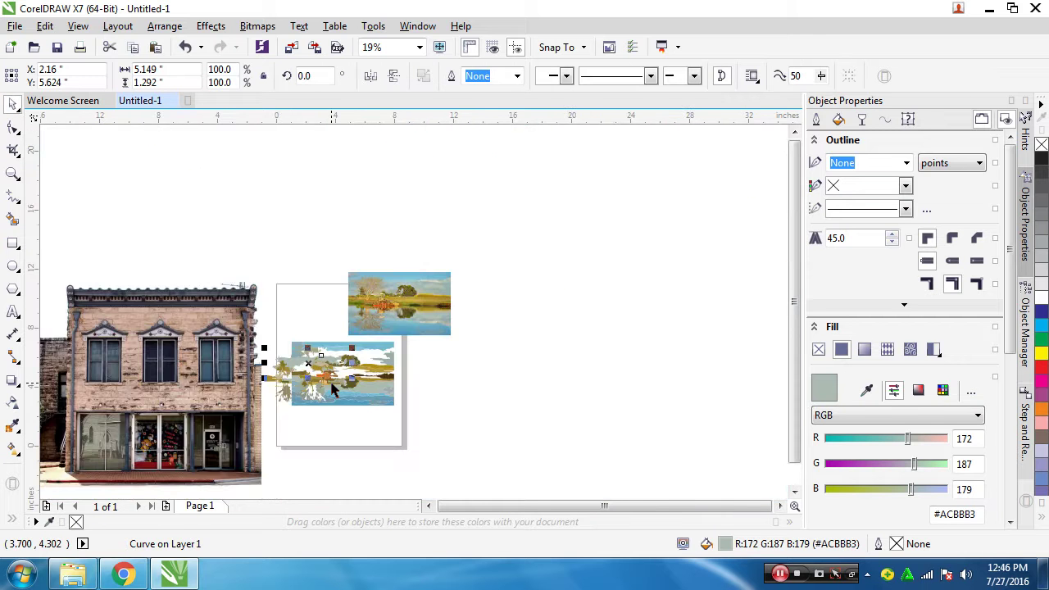
scroll(332, 391, up, 1)
click(500, 236)
scroll(394, 403, down, 1)
scroll(394, 403, up, 1)
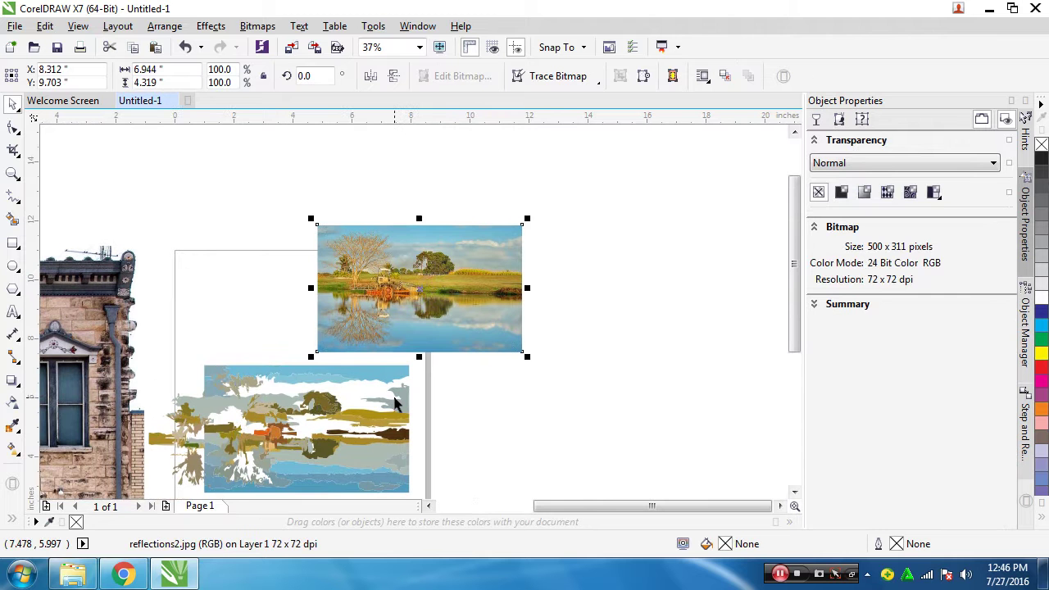
scroll(467, 348, up, 1)
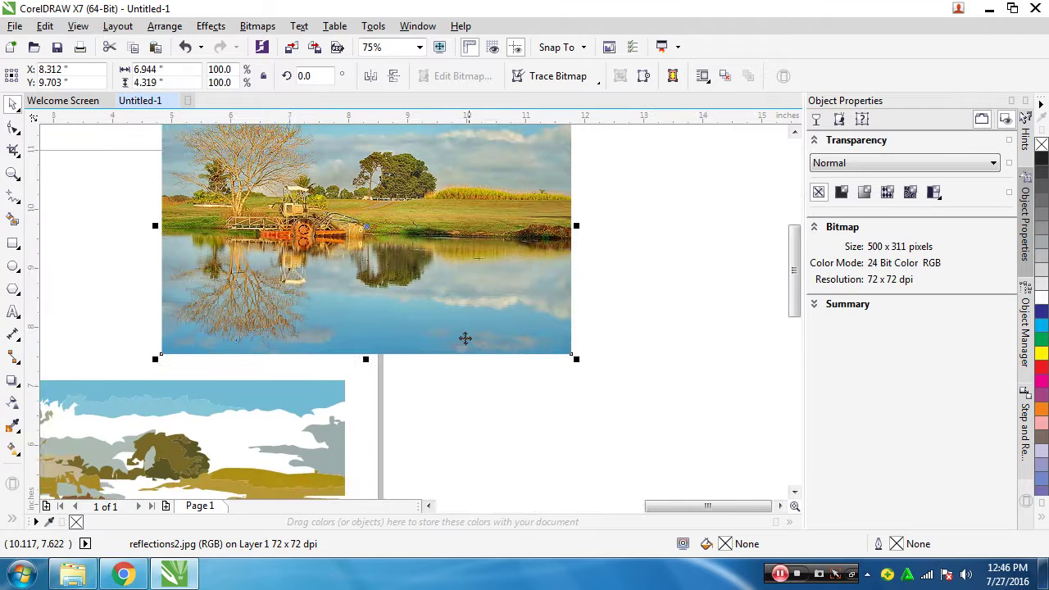
scroll(349, 329, down, 1)
scroll(349, 328, down, 1)
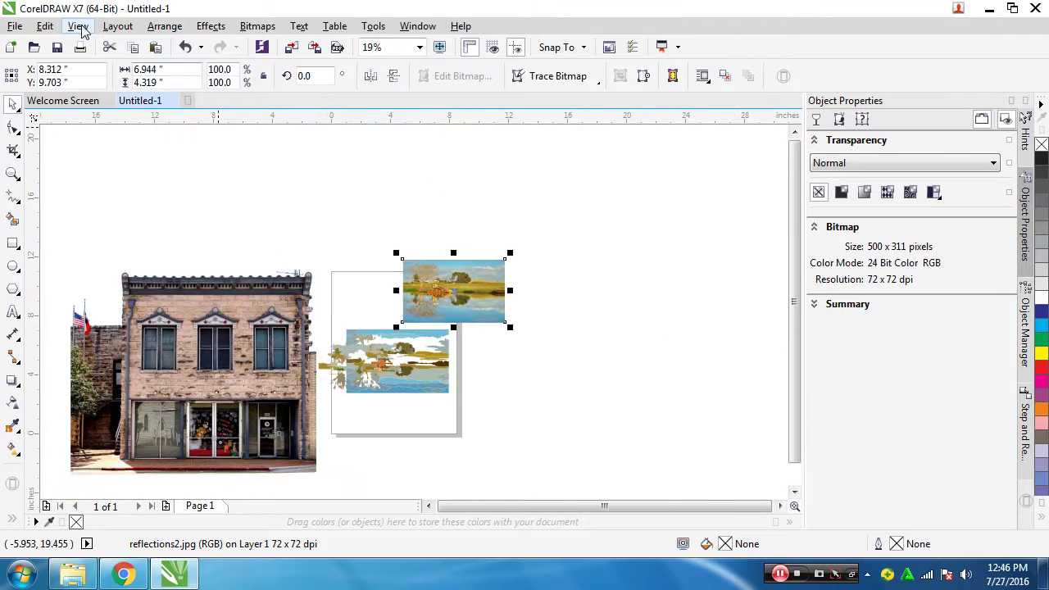
Step: Import aaj_tv.png from the Desktop and place it on the empty area above the landscape photo, beyond the page's right edge
click(16, 26)
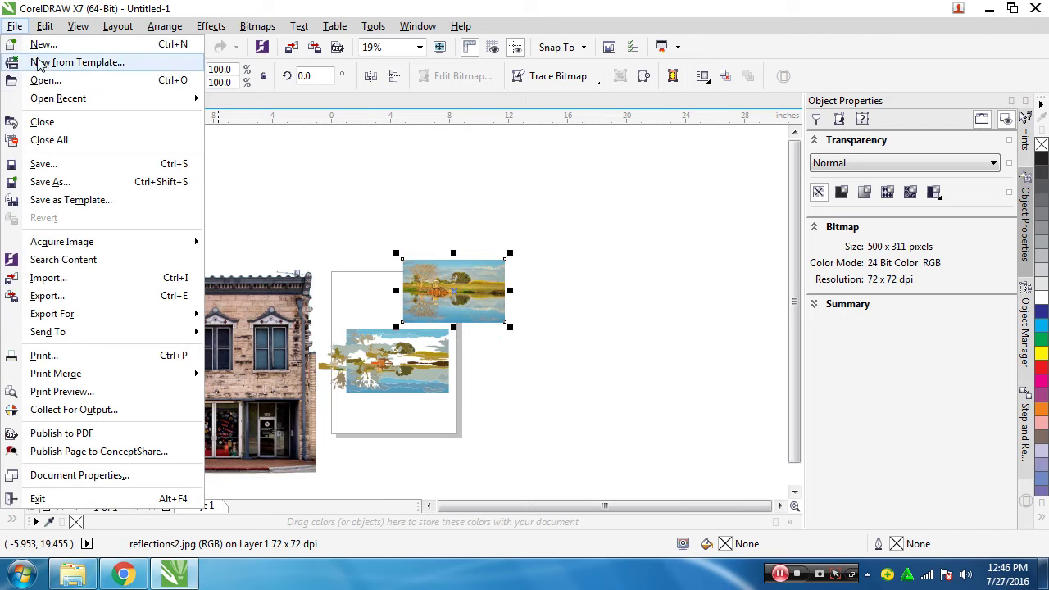
click(96, 279)
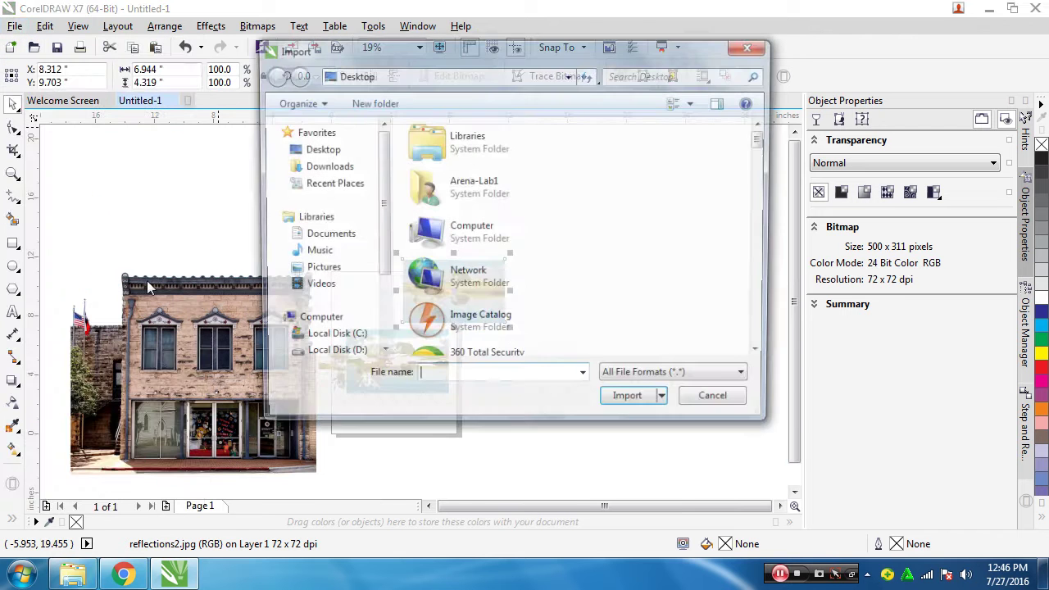
drag(761, 145, 761, 210)
click(603, 228)
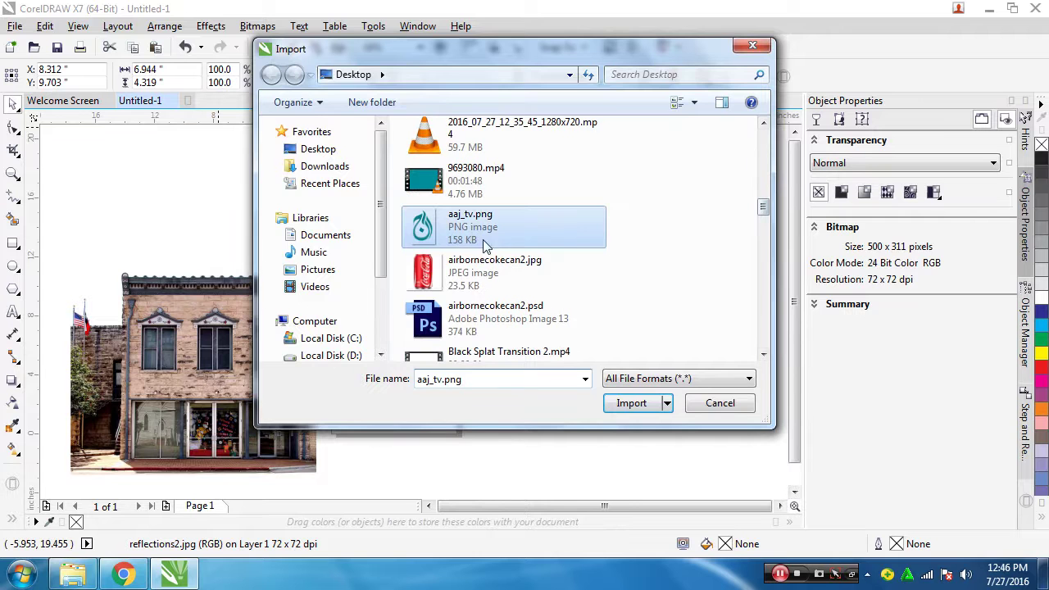
click(637, 406)
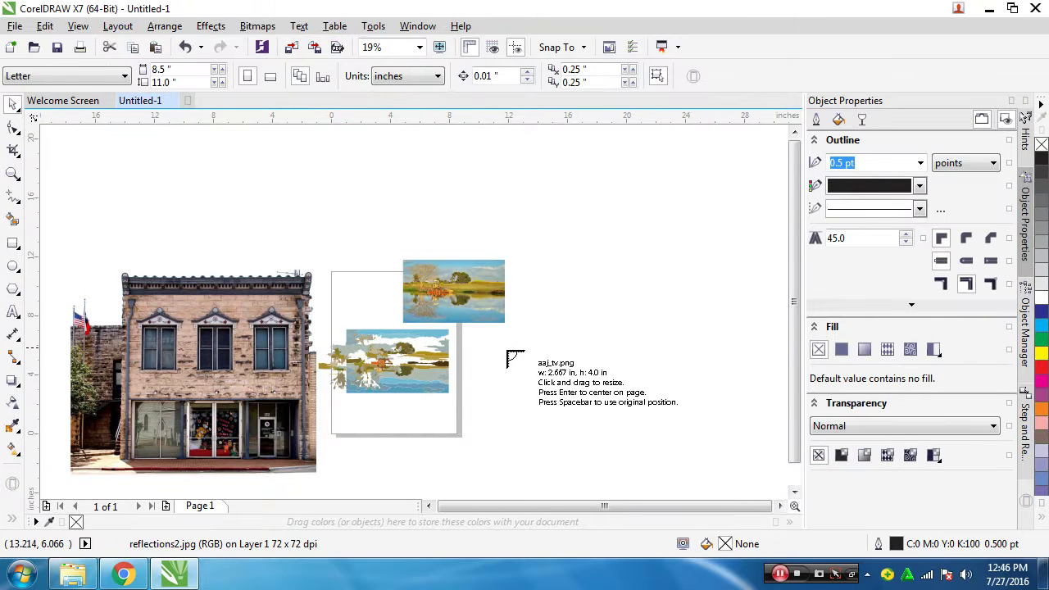
click(533, 180)
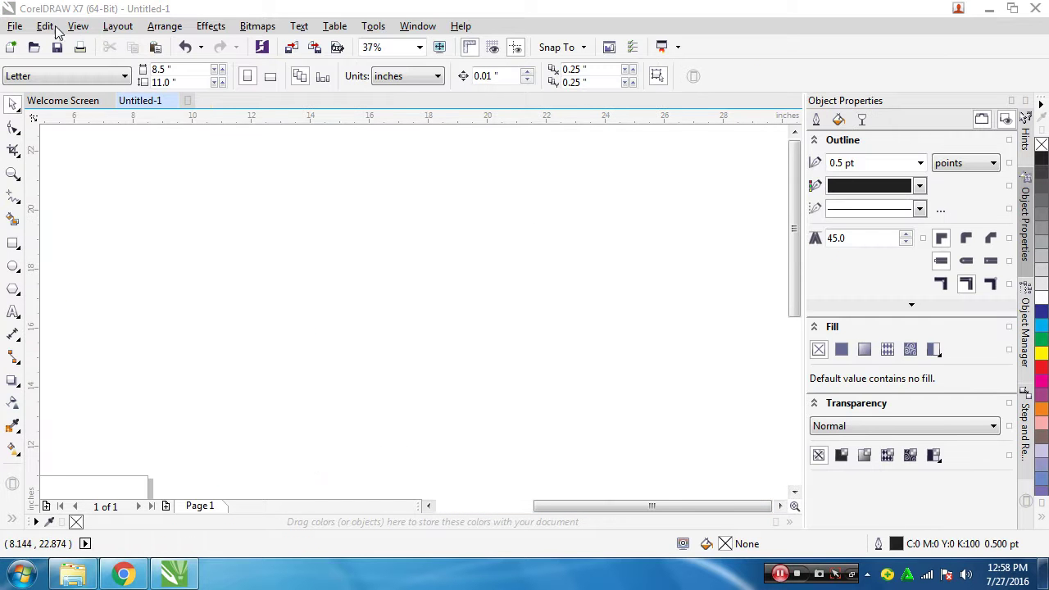
click(45, 26)
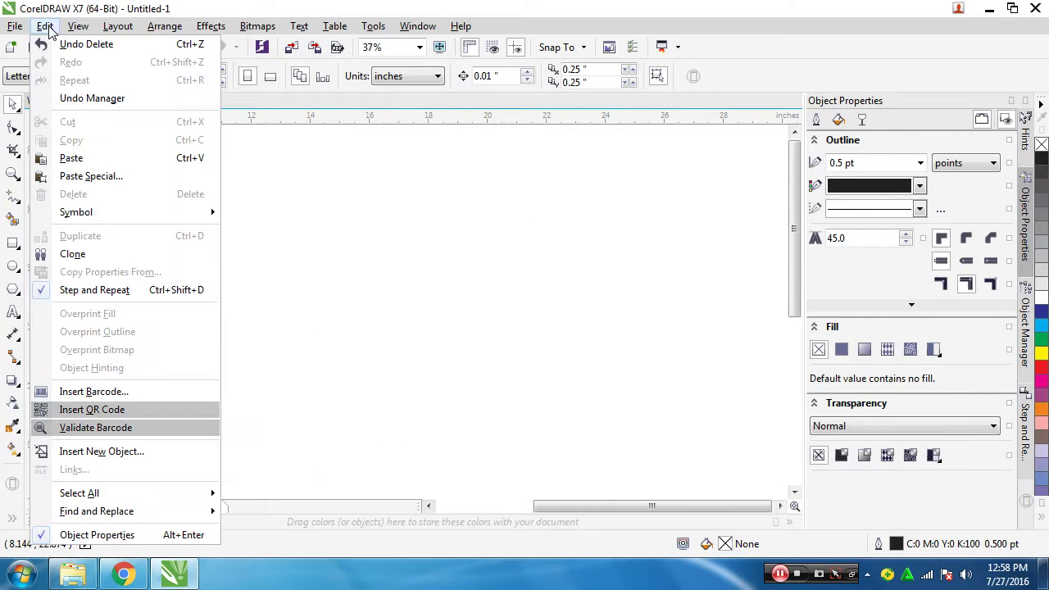
click(94, 391)
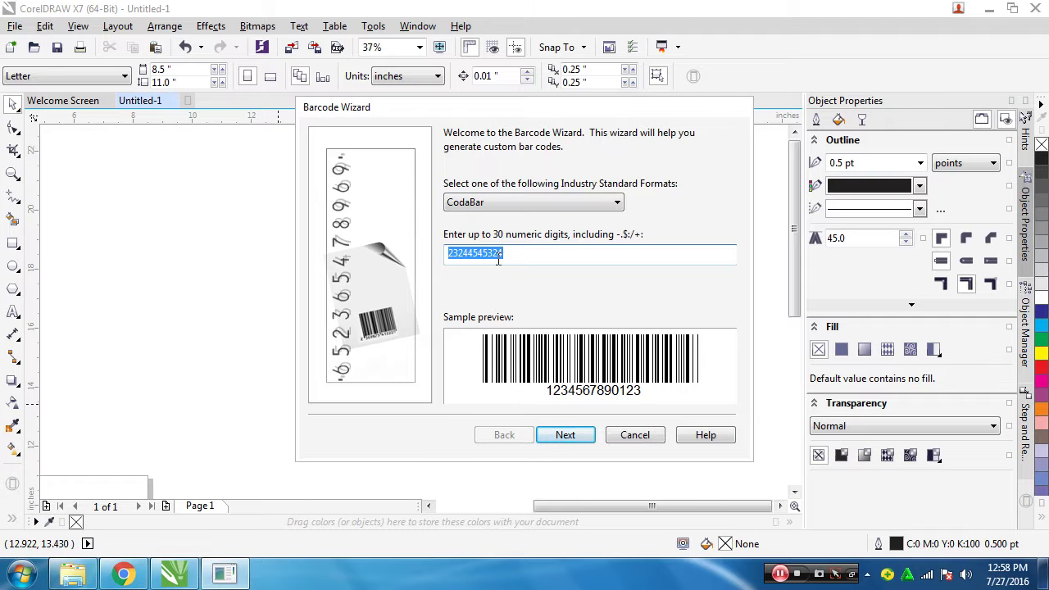
click(566, 435)
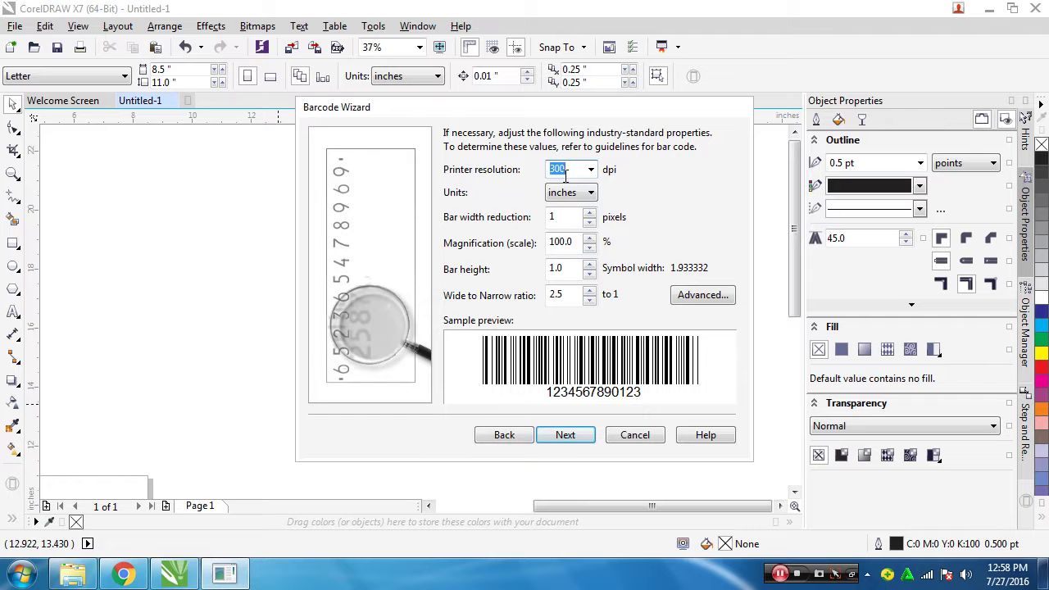
click(566, 436)
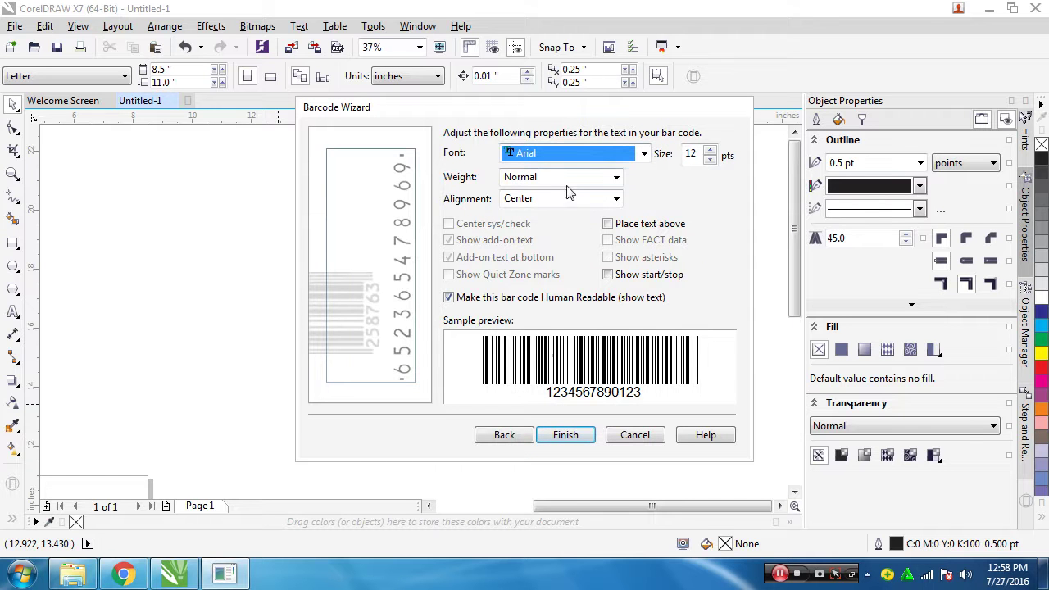
click(576, 443)
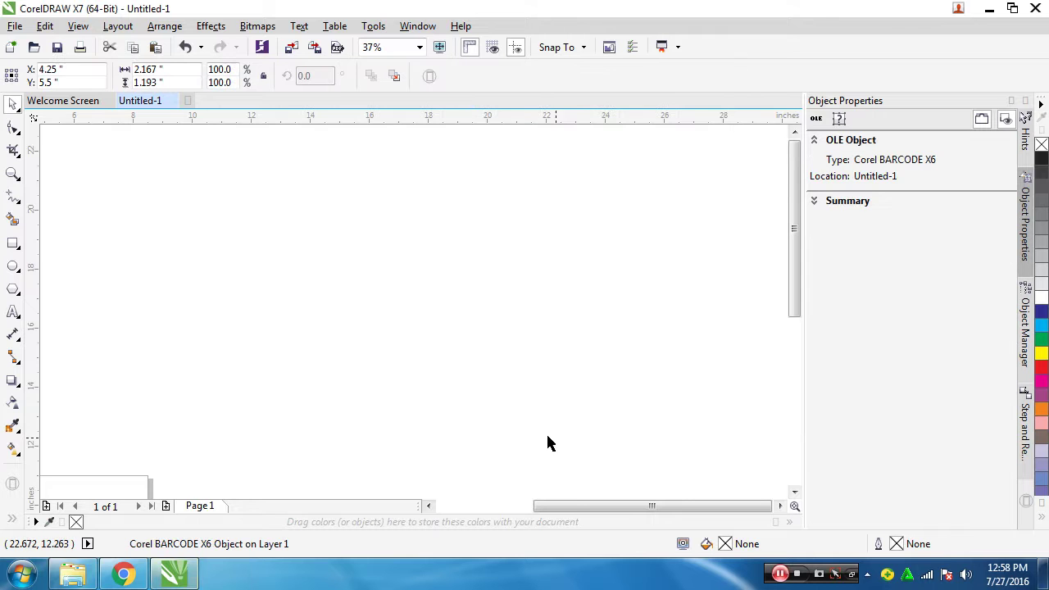
Step: Move the barcode off the traced landscape to the blank area beyond the page's right edge, at about X 12.8, Y 8.9 inches
drag(313, 385, 461, 246)
scroll(437, 302, down, 2)
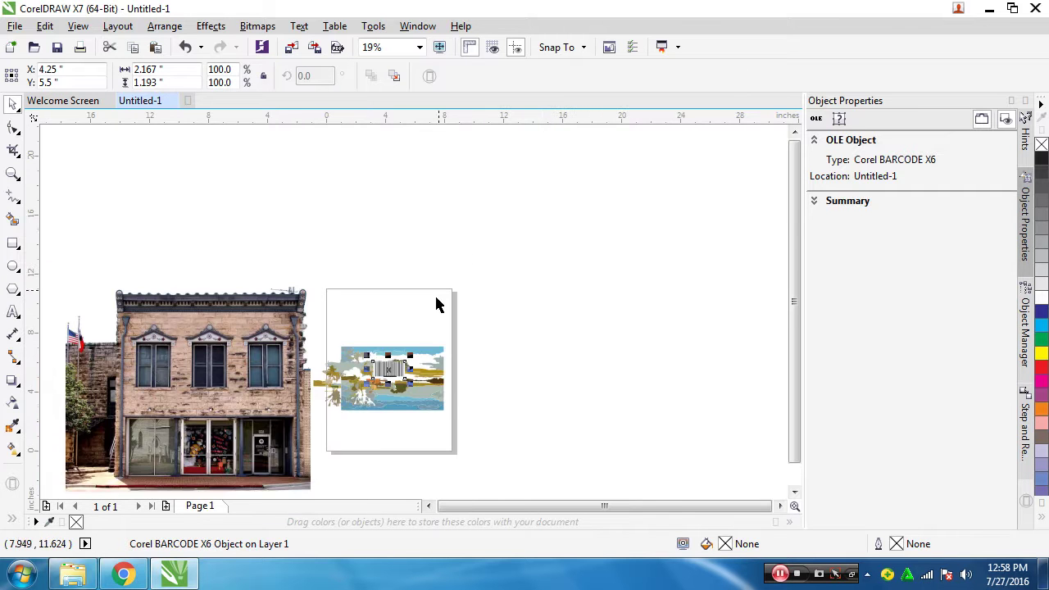
drag(437, 302, 567, 220)
key(space)
scroll(571, 283, up, 5)
scroll(437, 320, down, 3)
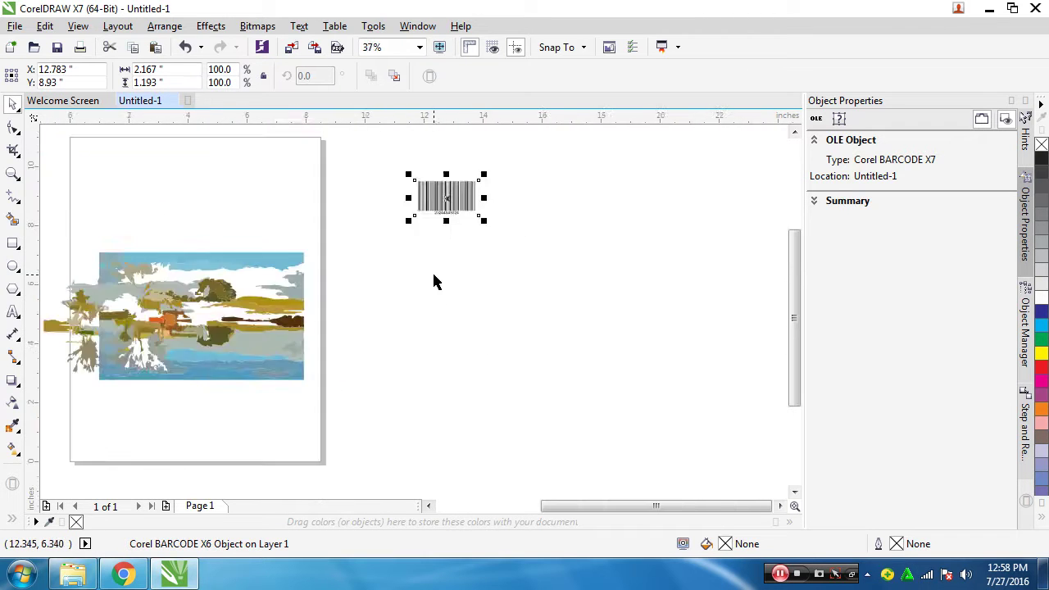
drag(433, 281, 425, 338)
scroll(426, 338, up, 4)
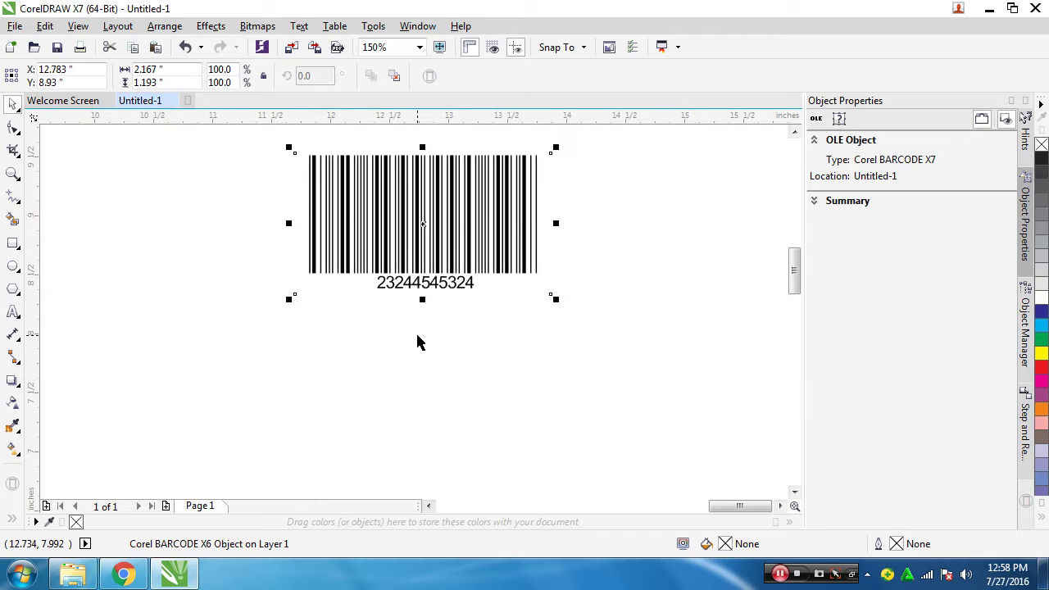